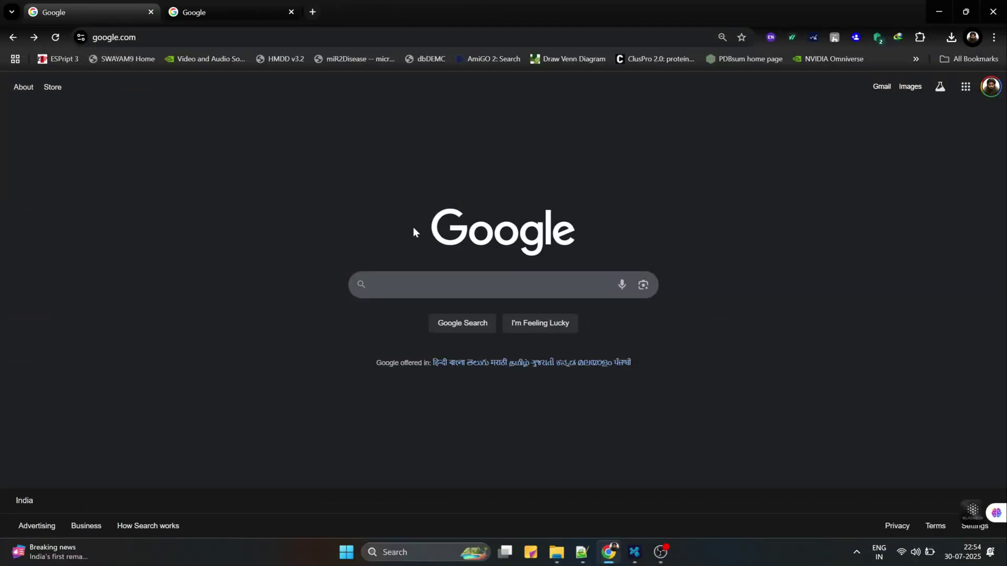
Step: Search Google for "pdb" and open the RCSB PDB homepage
click(424, 285)
text(pdb)
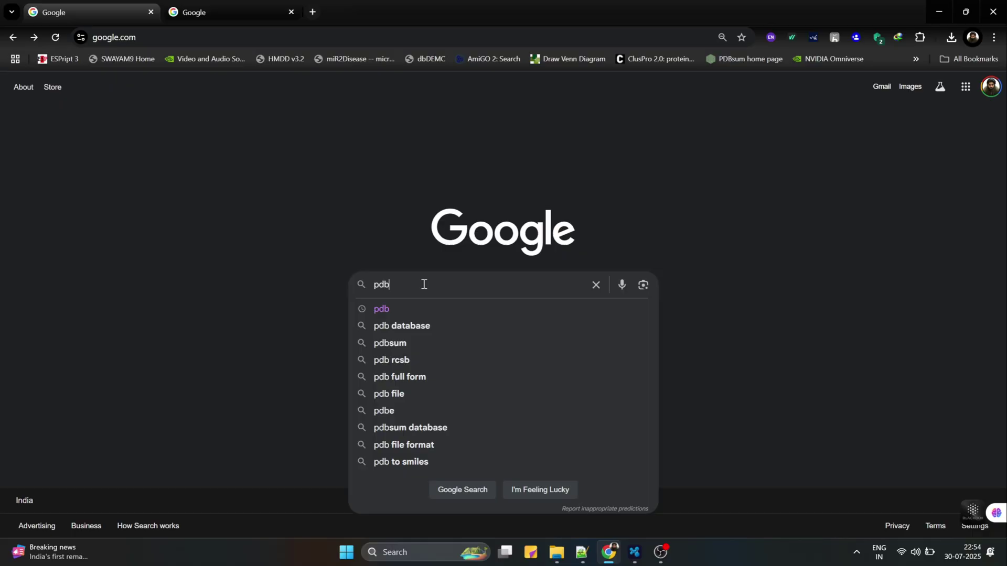
key(Return)
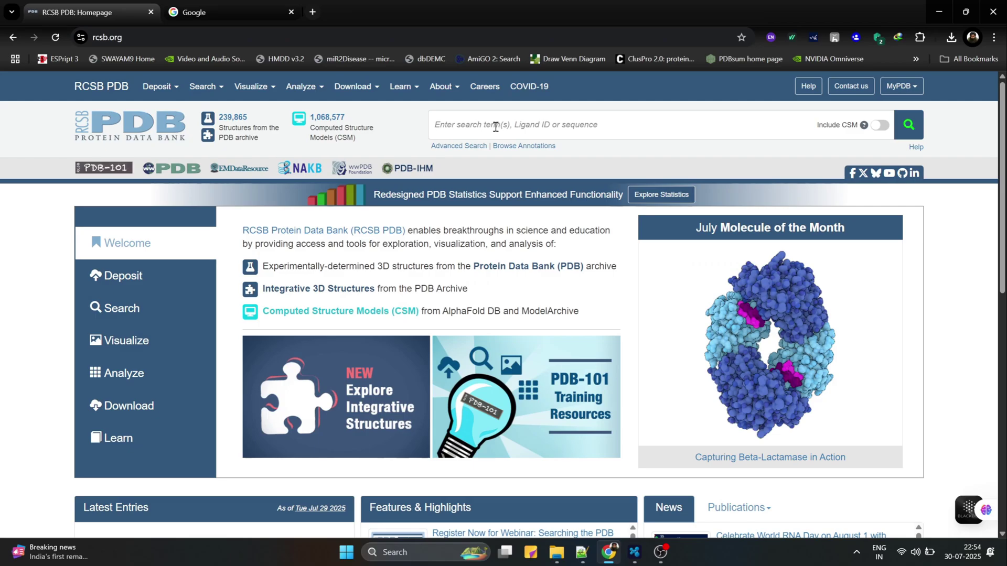
Step: Search the RCSB Protein Data Bank for "human cox2"
text(human )
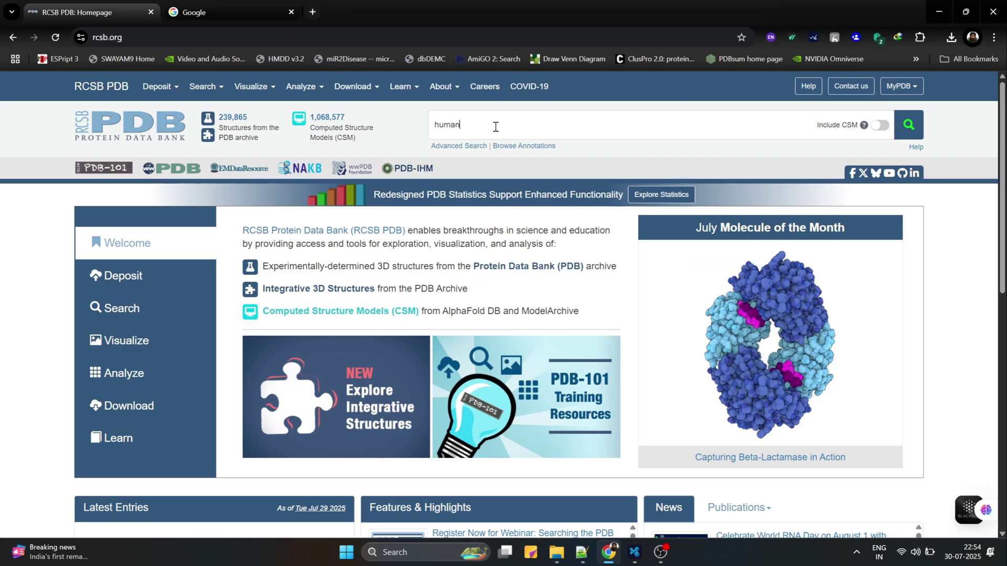
text(cox)
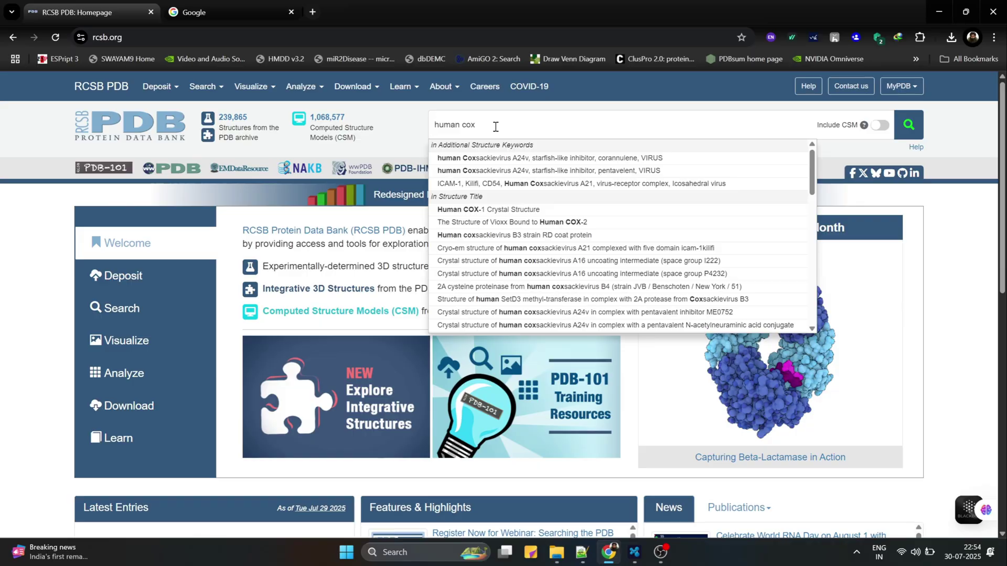
text(2)
key(Return)
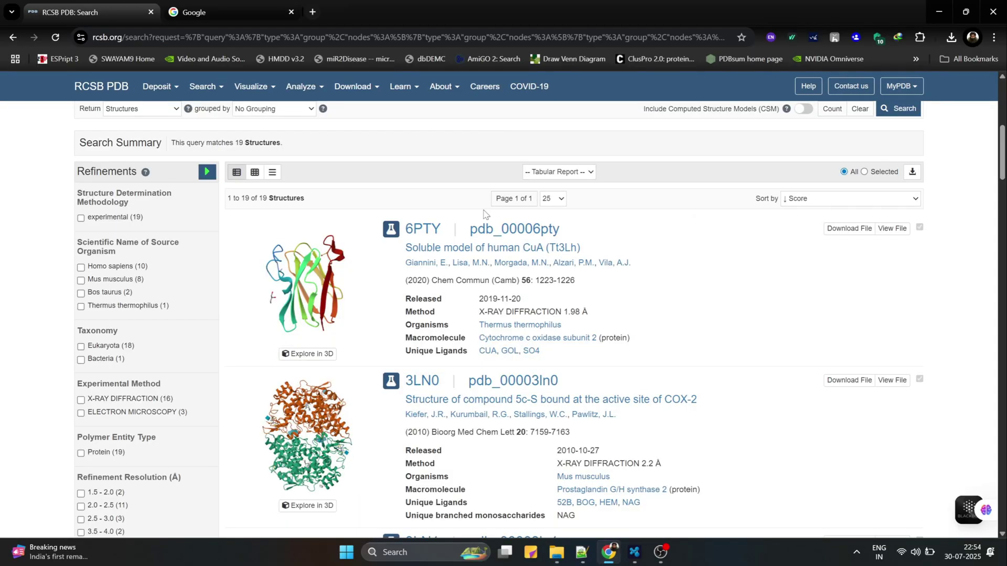
Step: Open the 3LN1 entry, celecoxib bound at the COX-2 active site, and download its structure in Legacy PDB Format
scroll(483, 212, down, 1)
scroll(483, 212, down, 1)
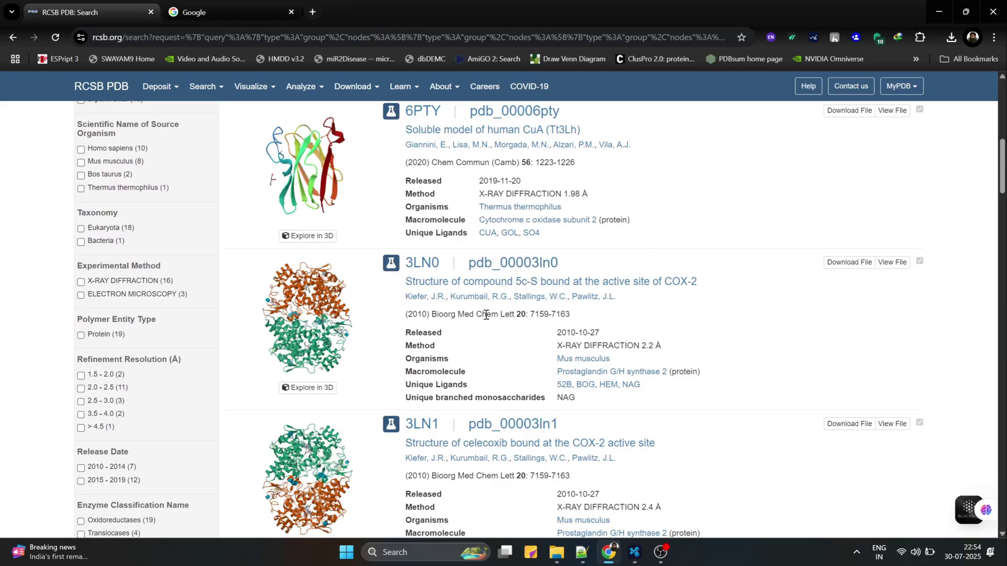
scroll(485, 315, down, 2)
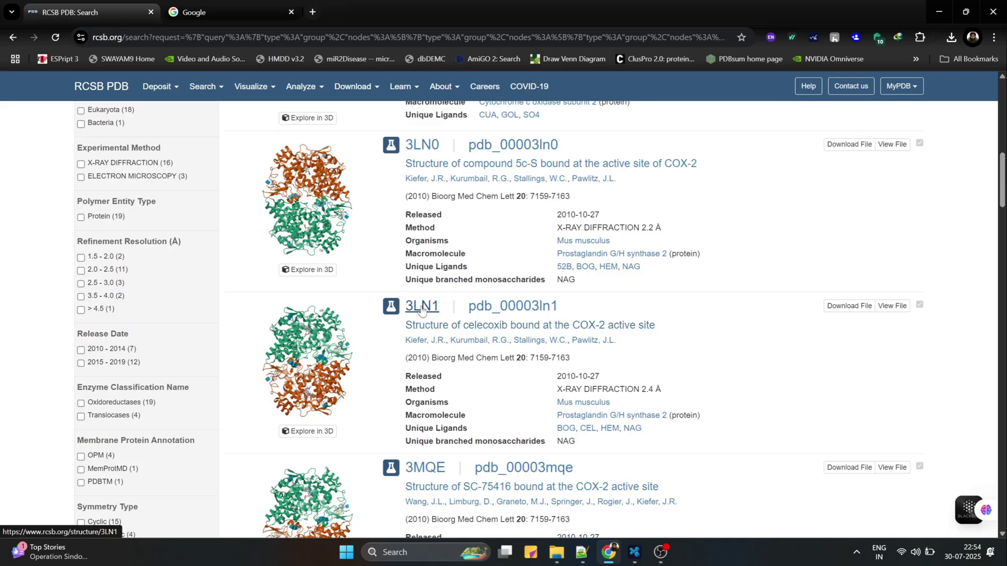
scroll(421, 309, up, 5)
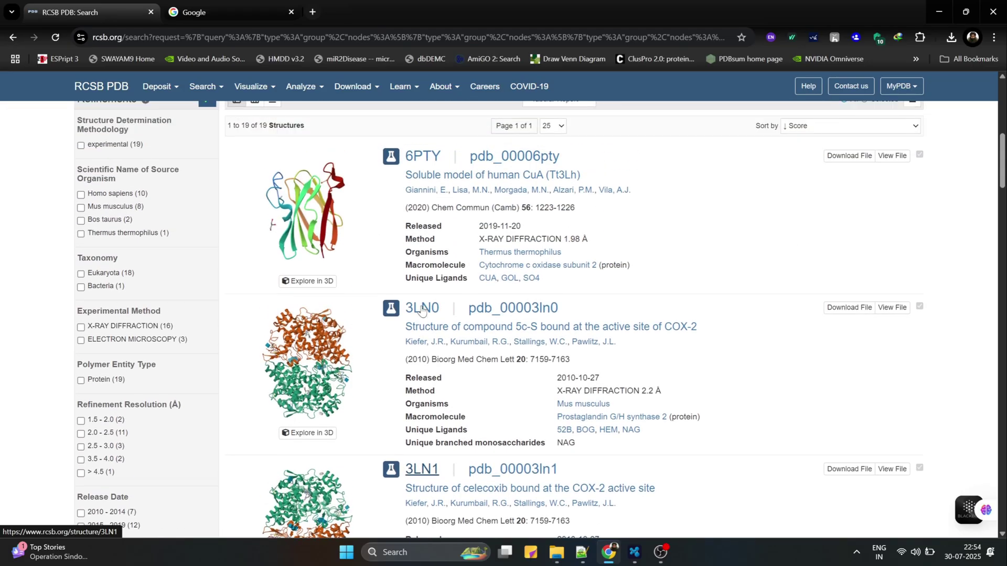
scroll(421, 310, down, 4)
scroll(422, 309, down, 2)
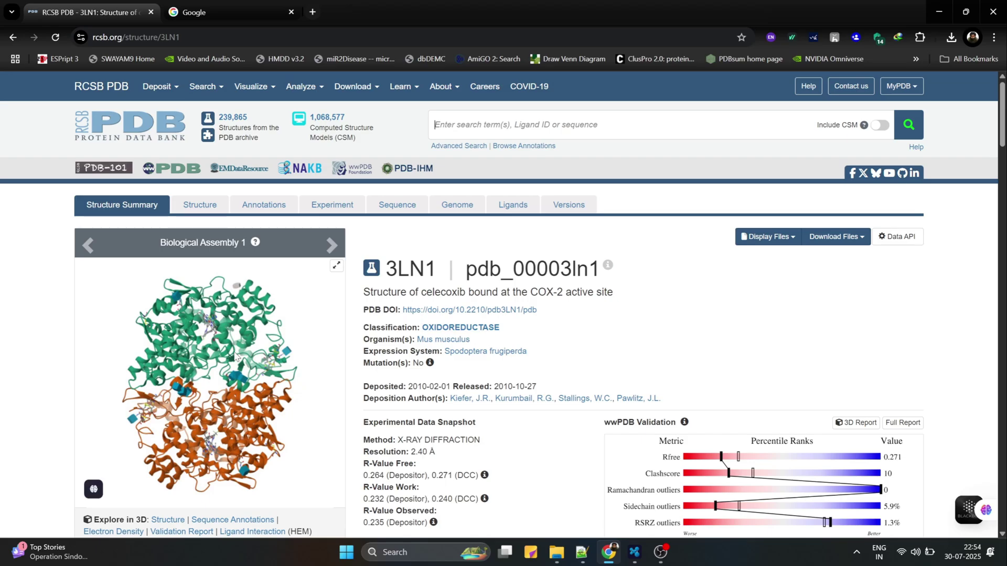
click(834, 237)
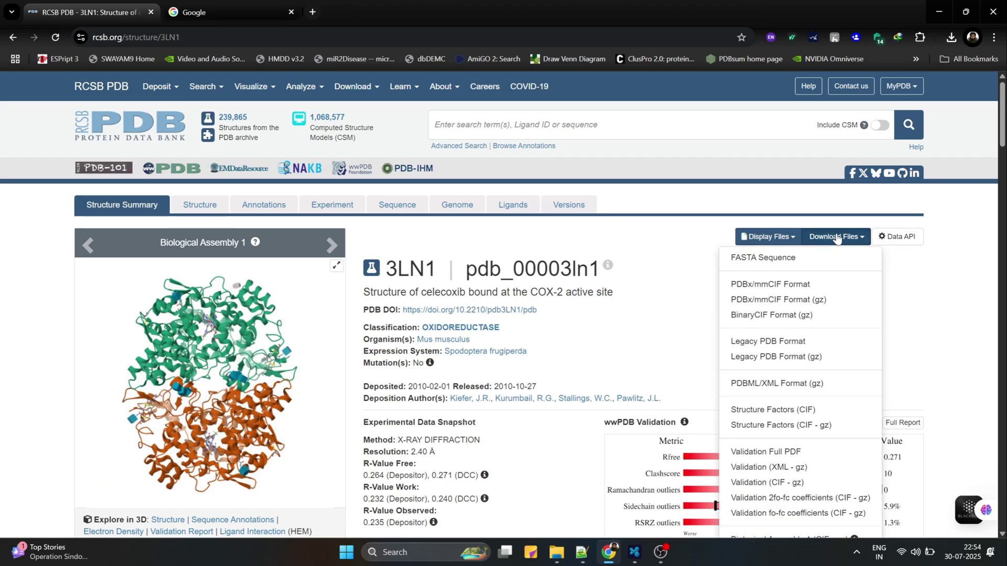
click(775, 342)
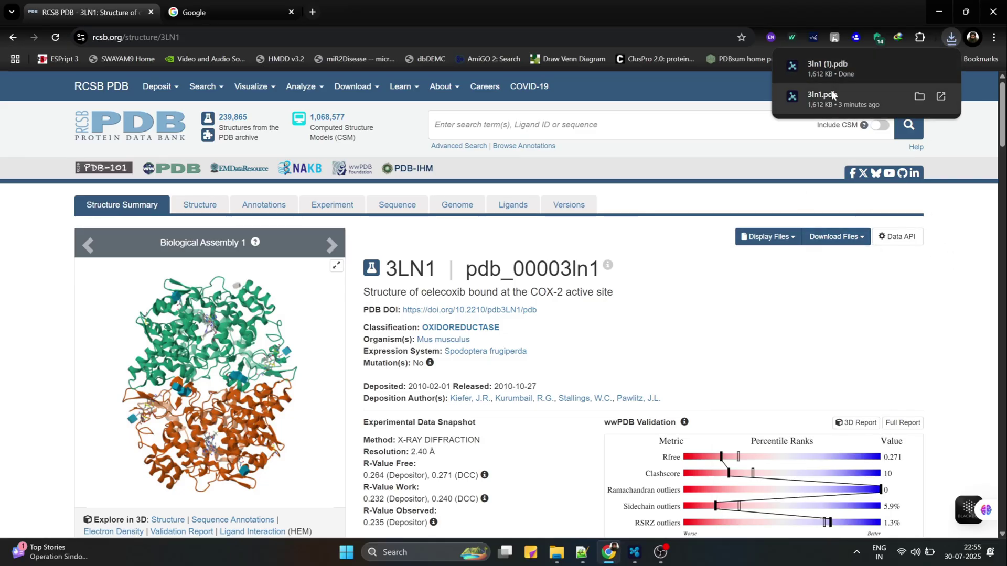
Step: In the second browser tab, search Google for "pubchem" and open the PubChem site
key(ctrl+Tab)
click(437, 284)
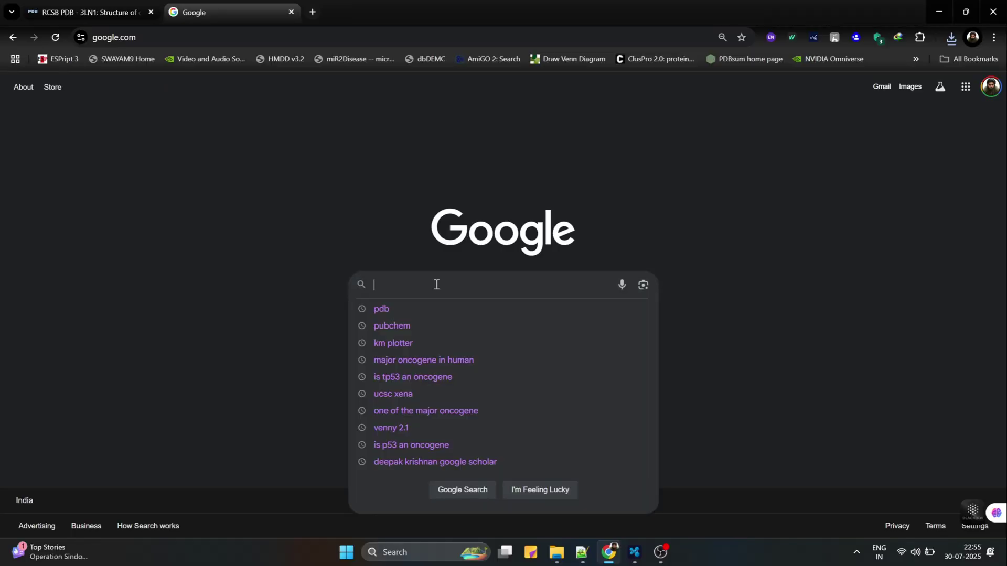
text(pubch)
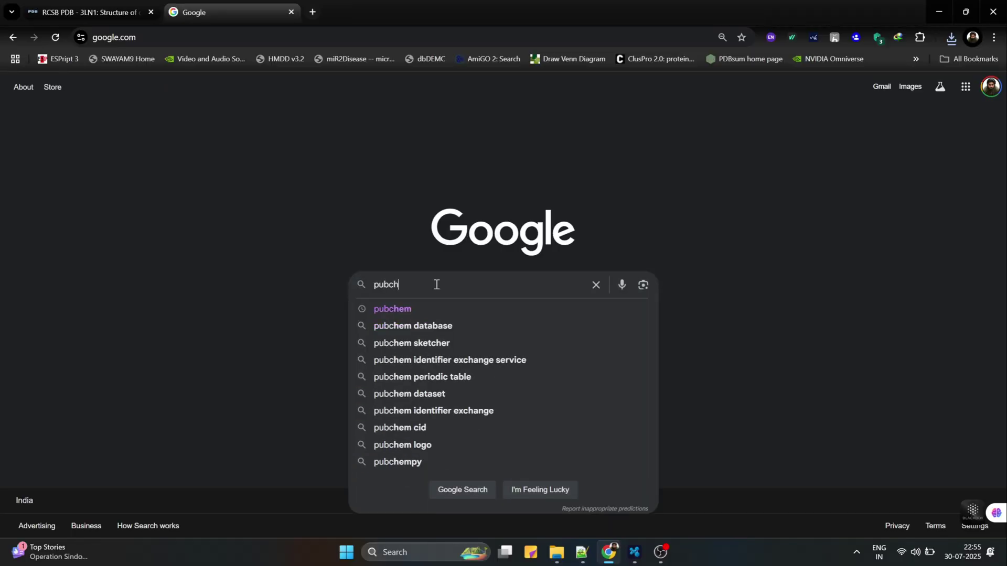
text(em)
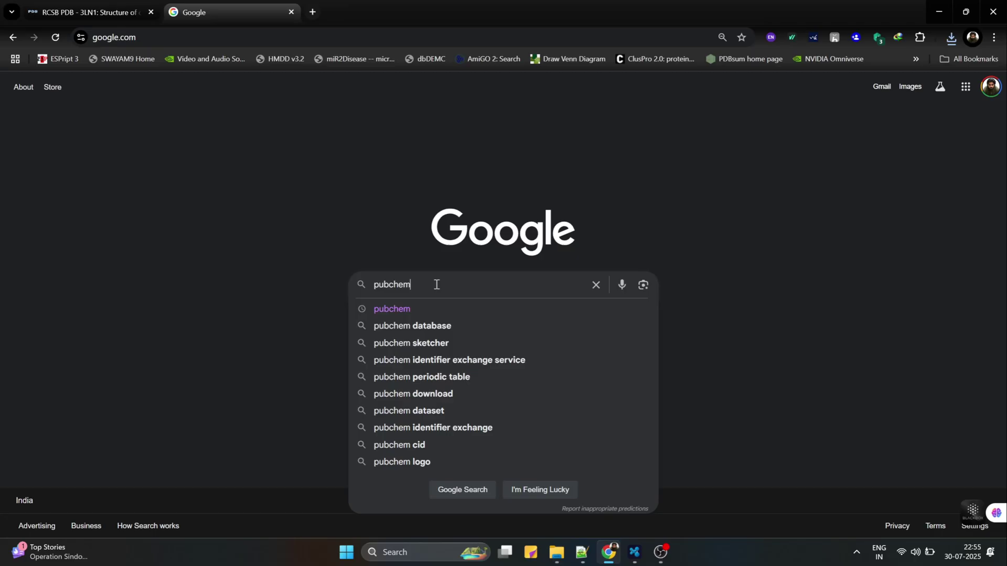
key(Return)
click(145, 188)
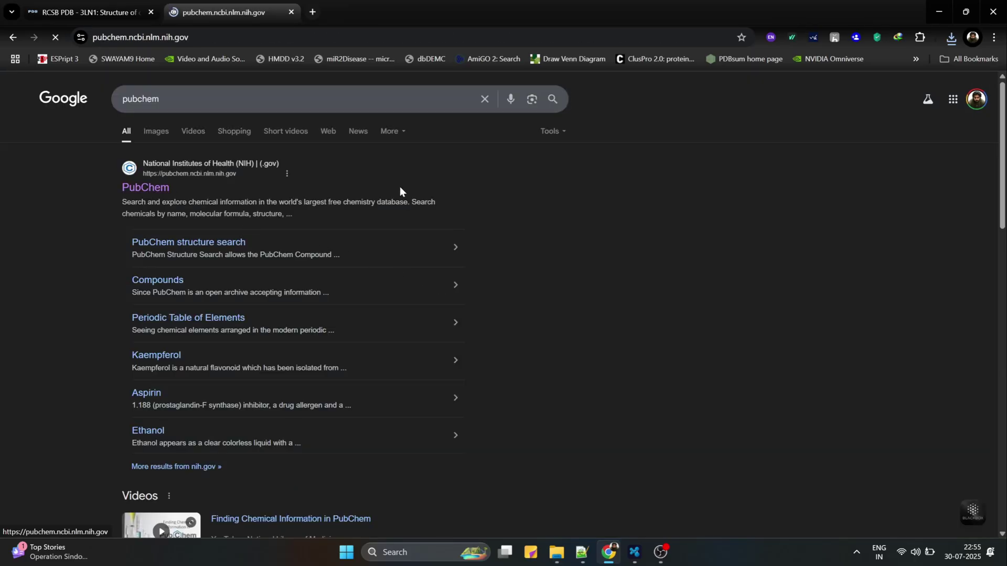
Step: Search PubChem for "paracetamol" and open the best-match compound's summary page
click(332, 352)
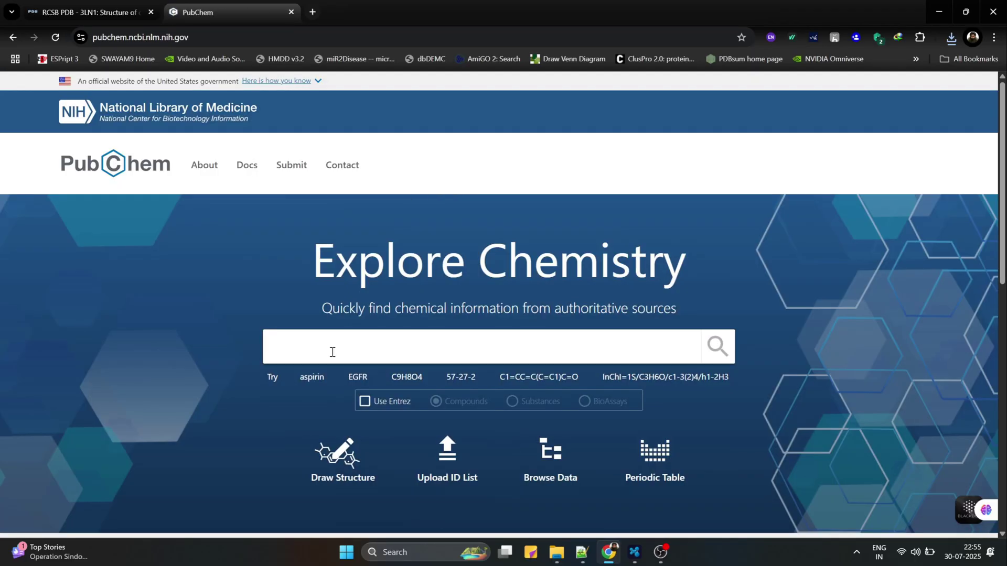
text(paracetamol)
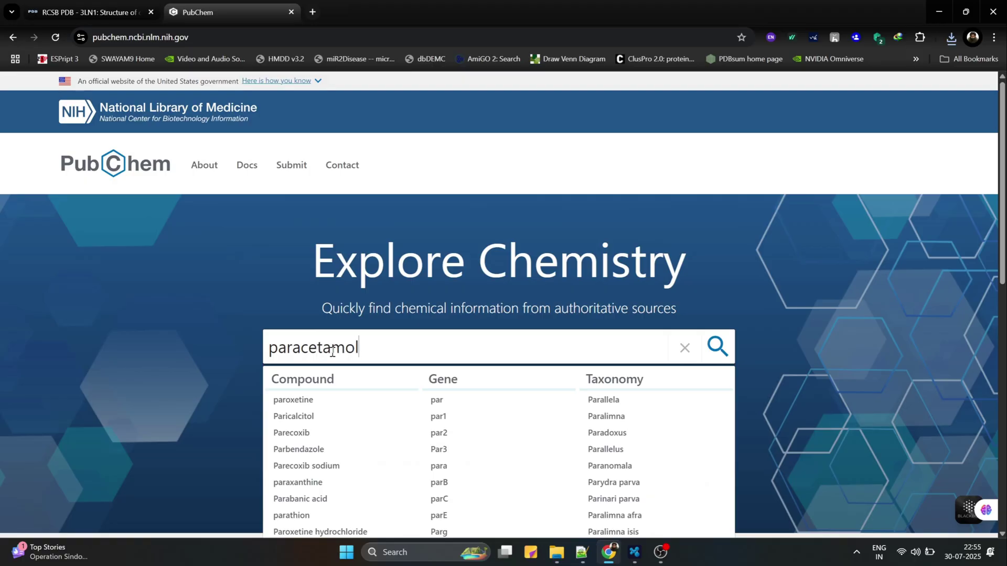
key(Return)
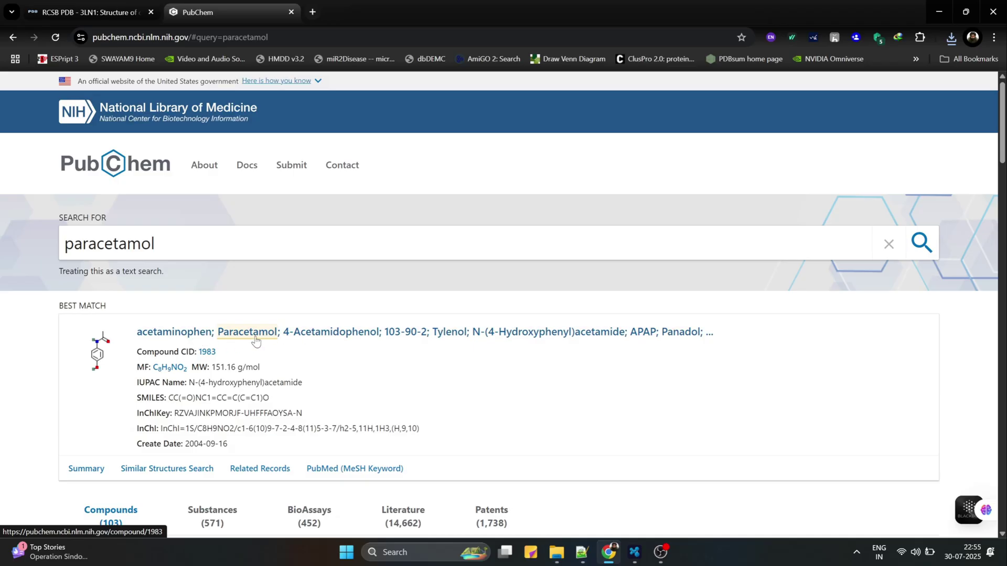
click(219, 338)
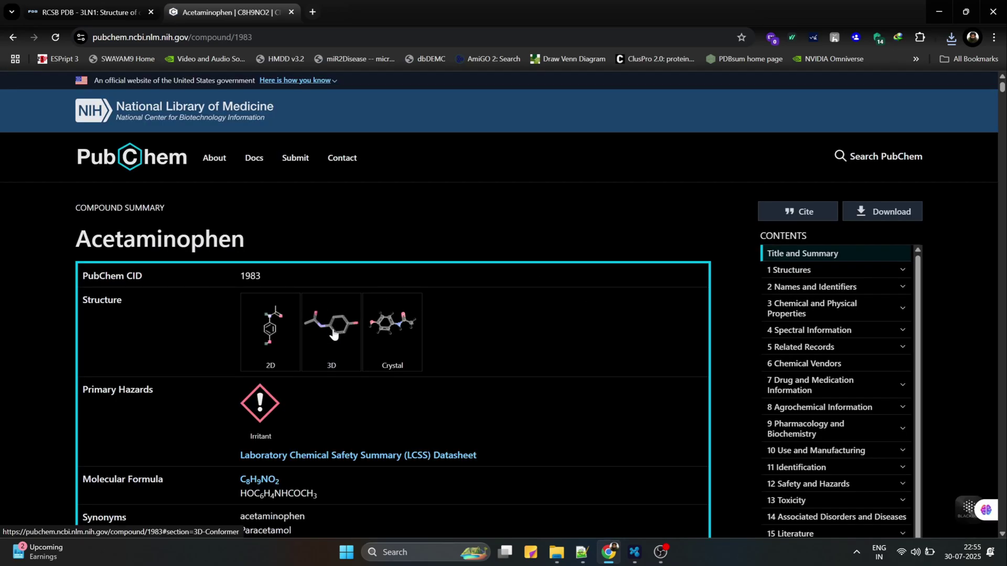
Step: Show the compound's 3D conformer and save the 3D Conformer structure as an SDF file
click(339, 331)
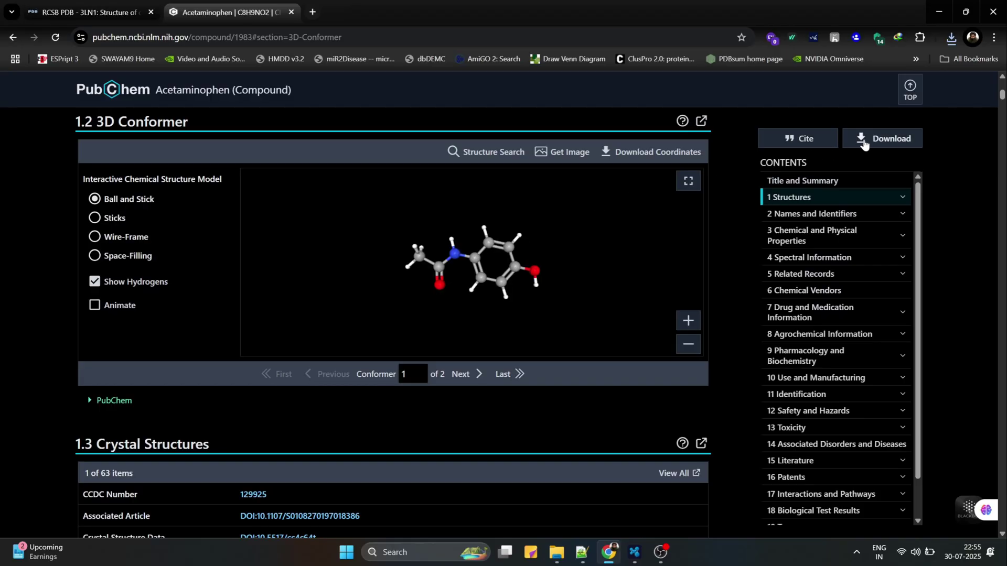
click(865, 139)
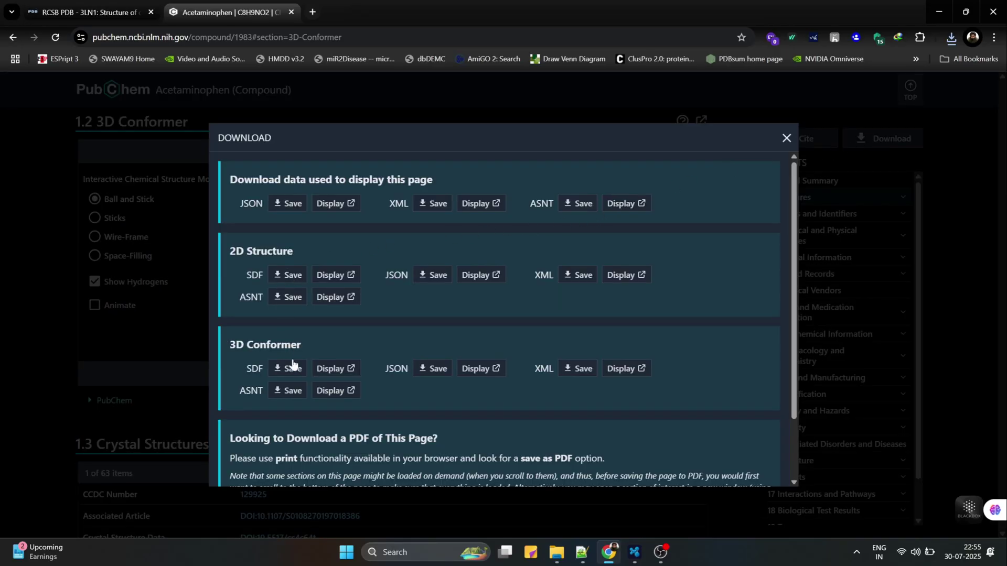
click(293, 370)
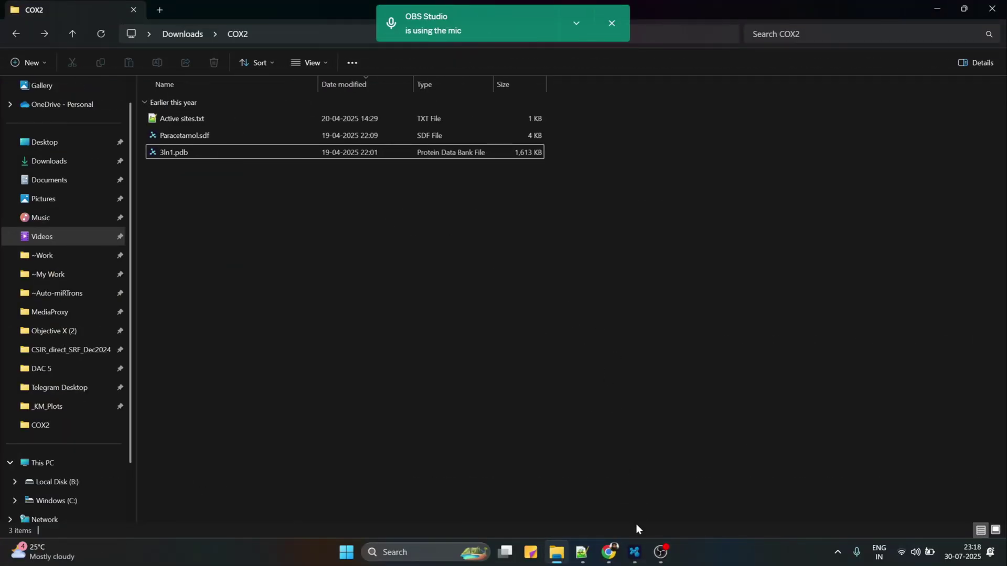
Step: Switch to Maestro and change the working directory to the COX2 folder inside Downloads
click(634, 552)
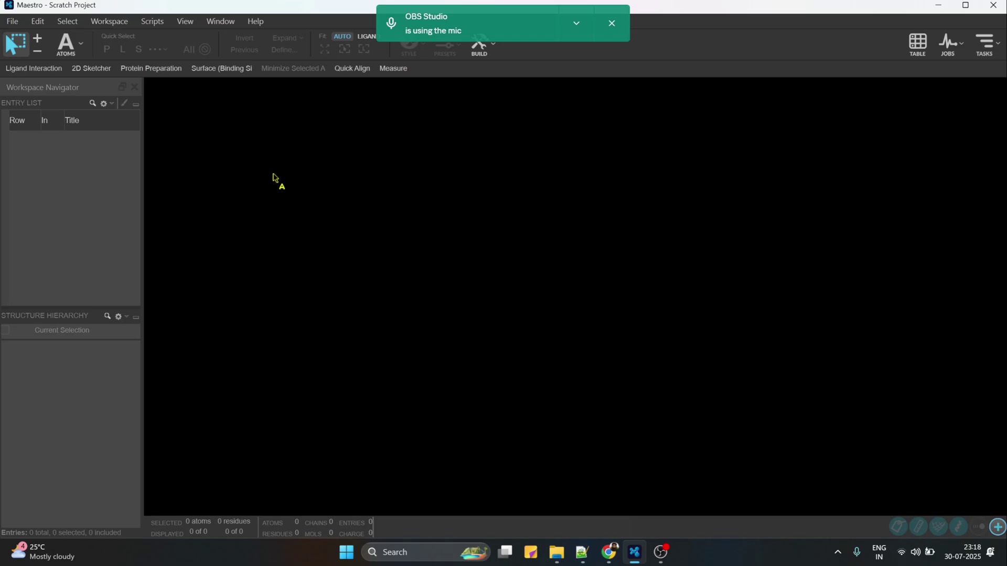
click(11, 21)
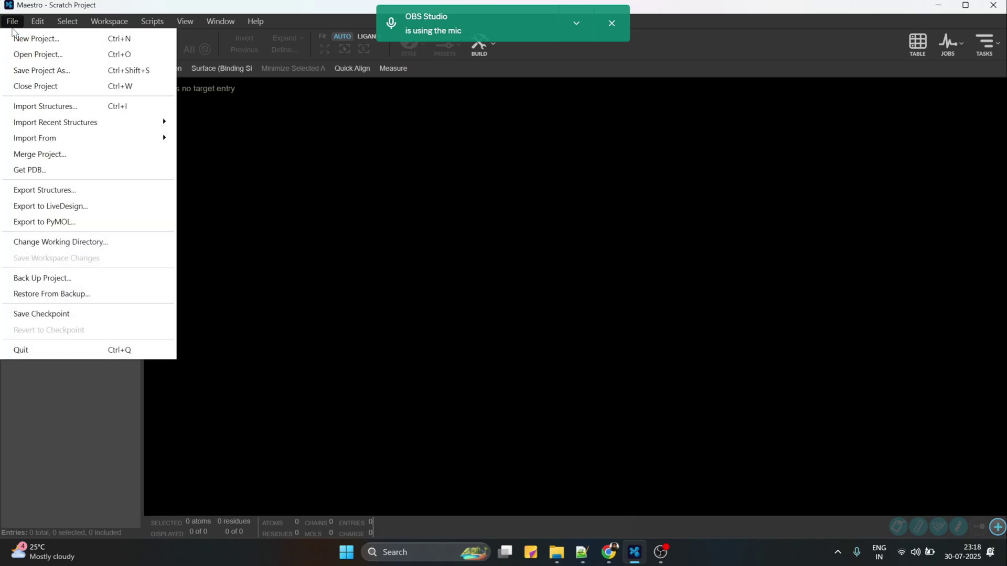
click(82, 237)
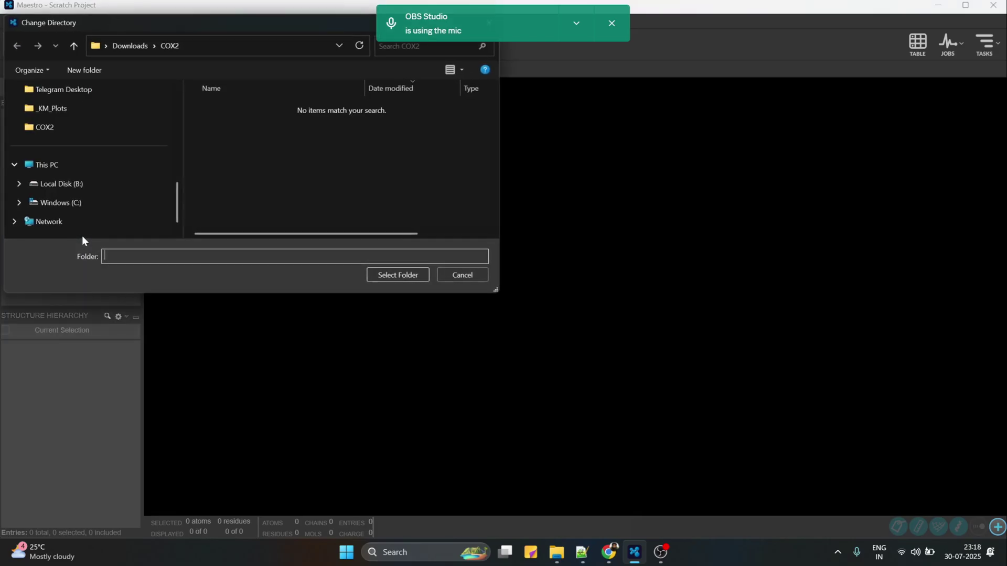
click(124, 46)
scroll(240, 198, down, 5)
click(229, 214)
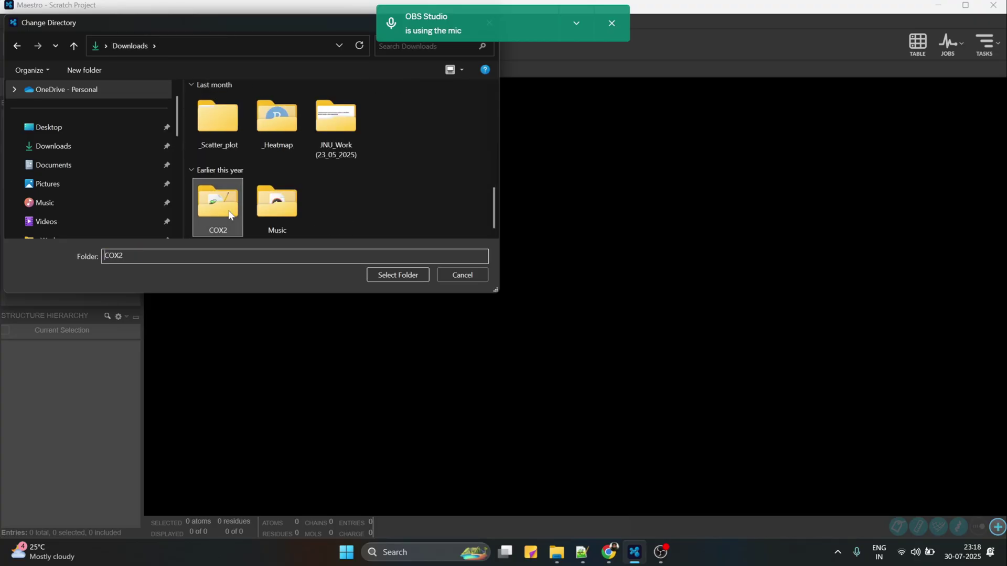
click(376, 276)
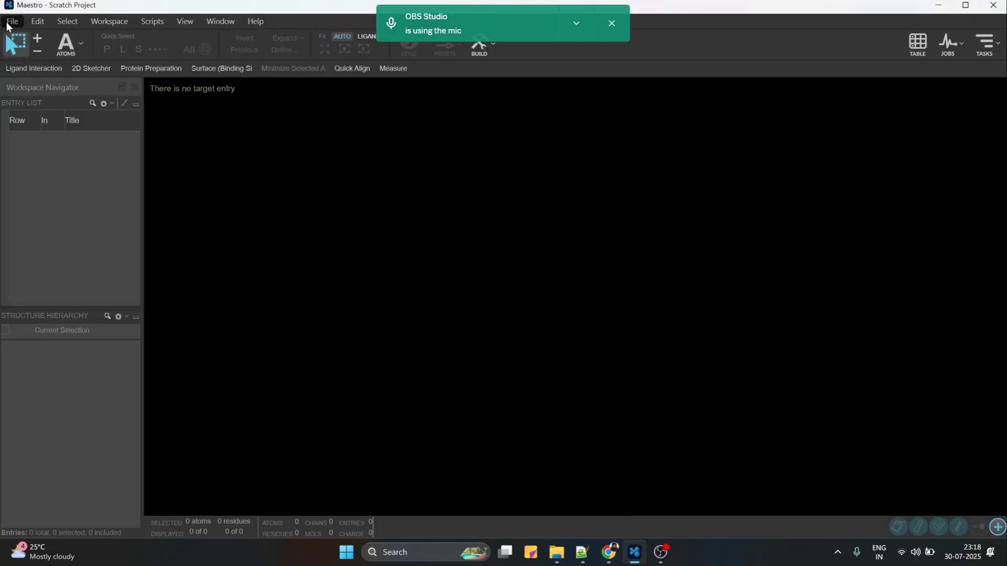
Step: Import the 3ln1.pdb structure from the COX2 folder into the workspace
click(11, 21)
click(49, 106)
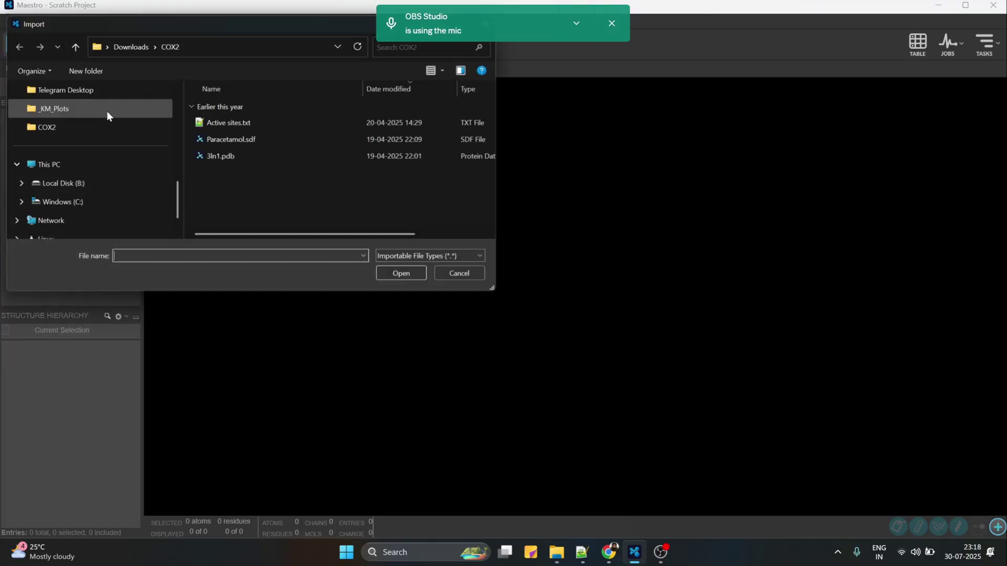
click(268, 155)
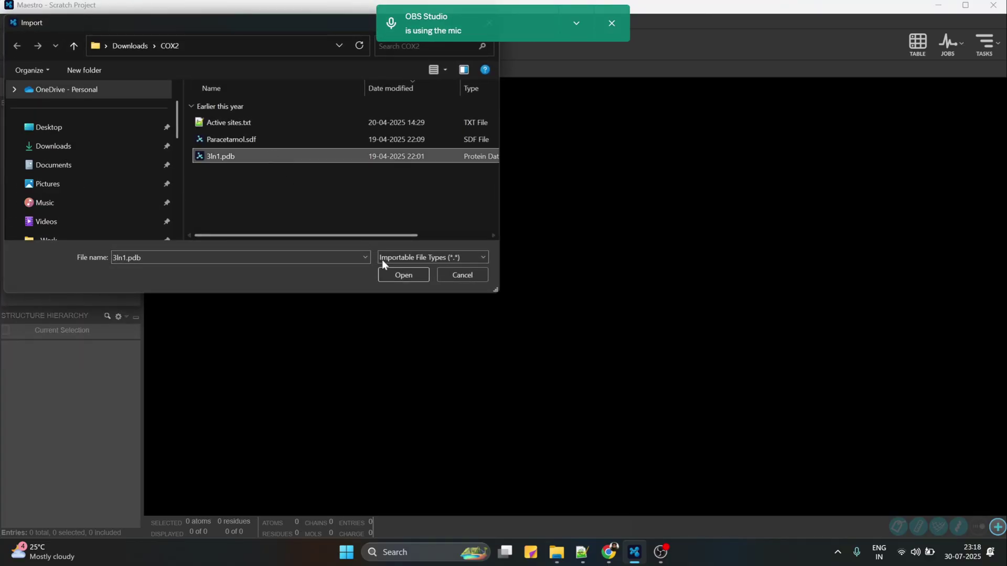
click(391, 275)
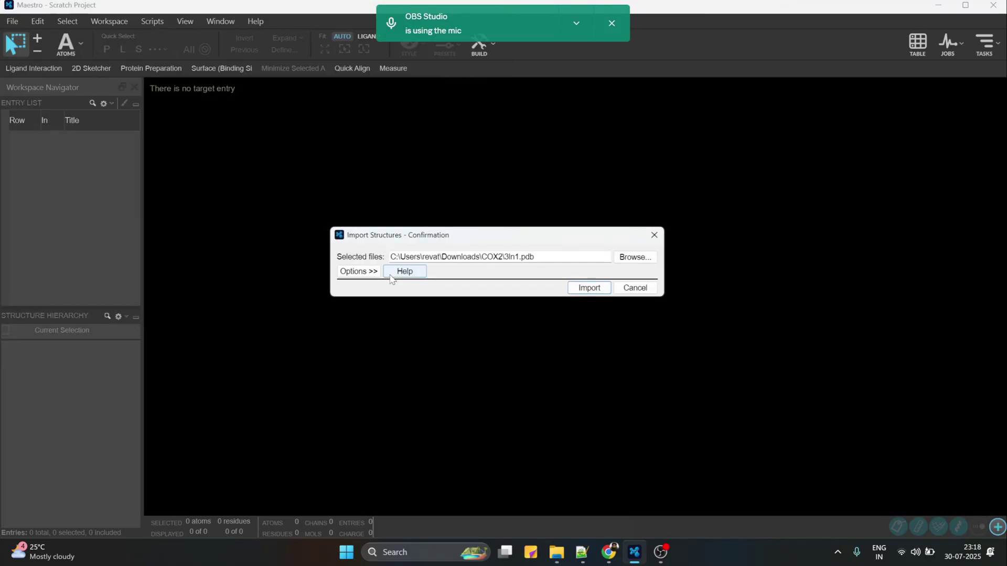
click(587, 288)
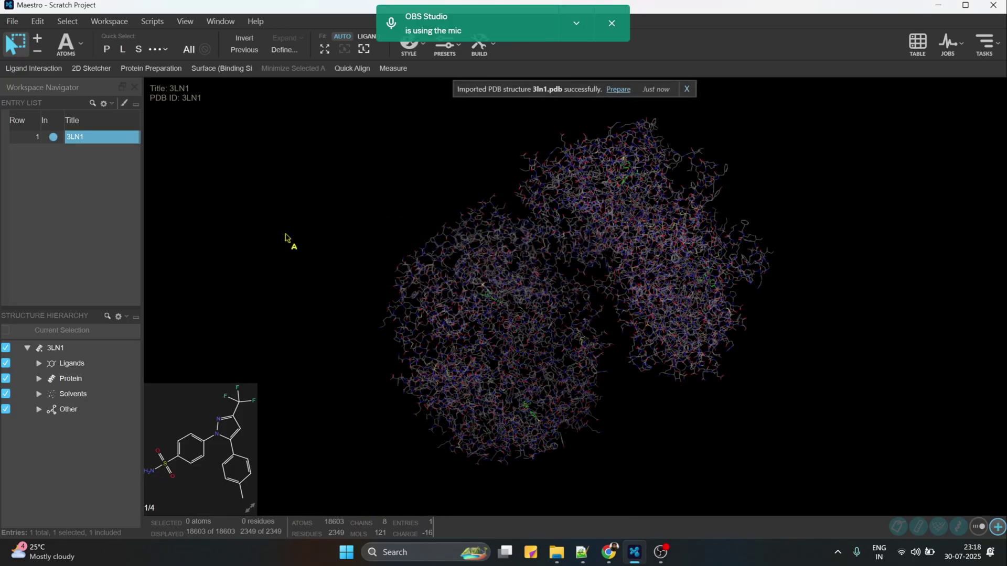
Step: Expand the protein chains of 3LN1 in the structure hierarchy and select Chain B
middle_drag(252, 254, 299, 235)
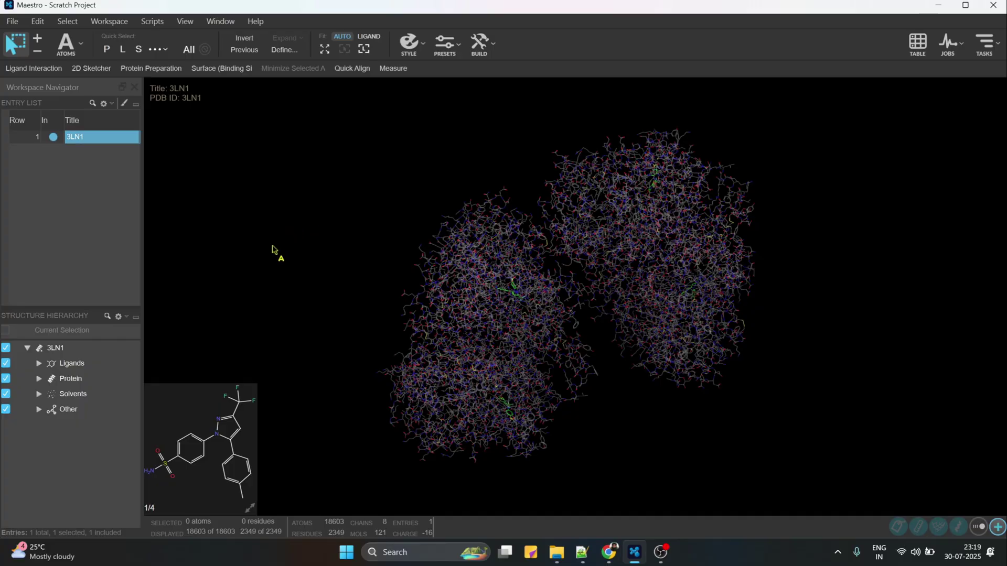
click(27, 348)
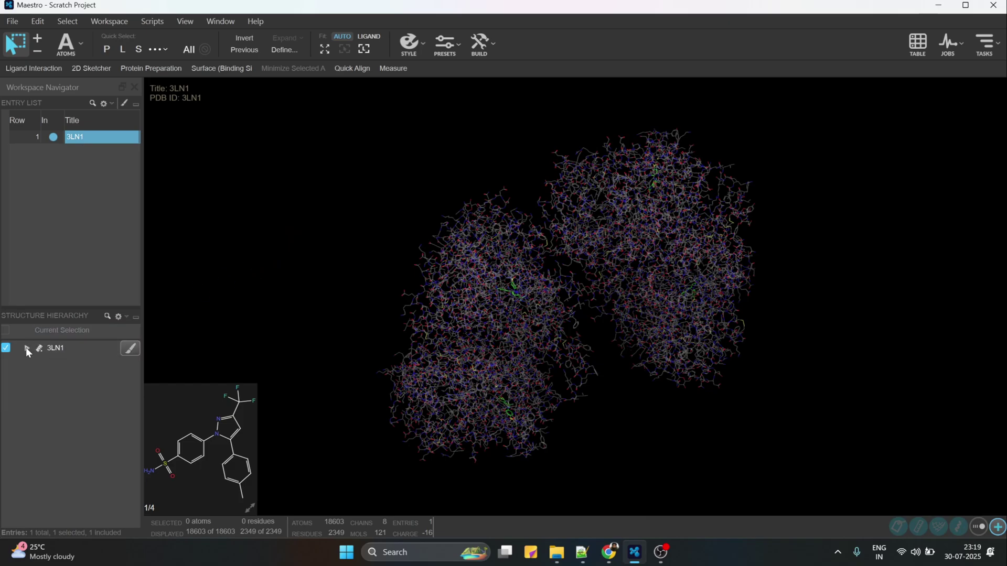
click(26, 347)
click(38, 378)
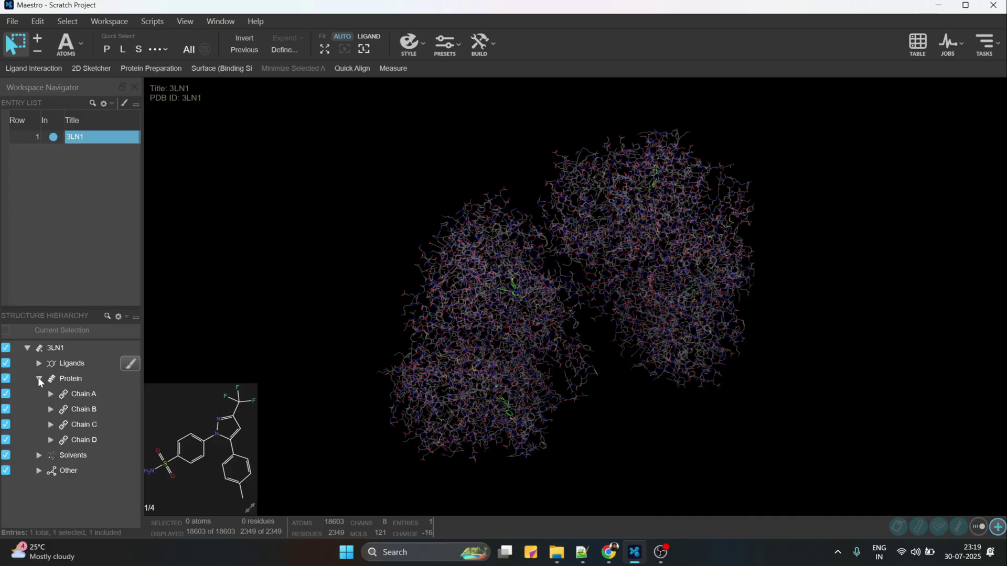
click(84, 410)
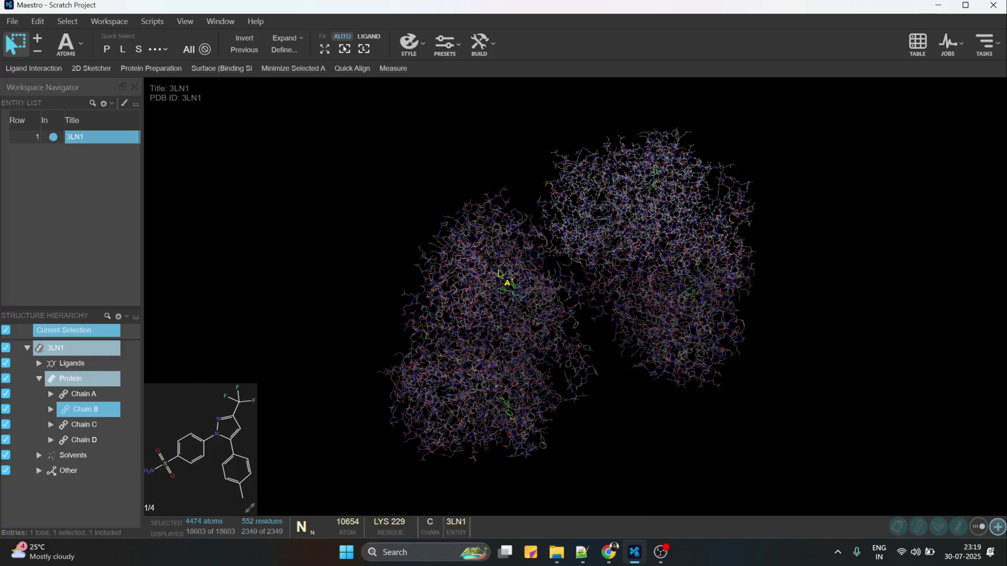
Step: Add Chain C and Chain D to the selected Chain B and delete the atoms of all three chains
ctrl+click(88, 424)
ctrl+click(92, 441)
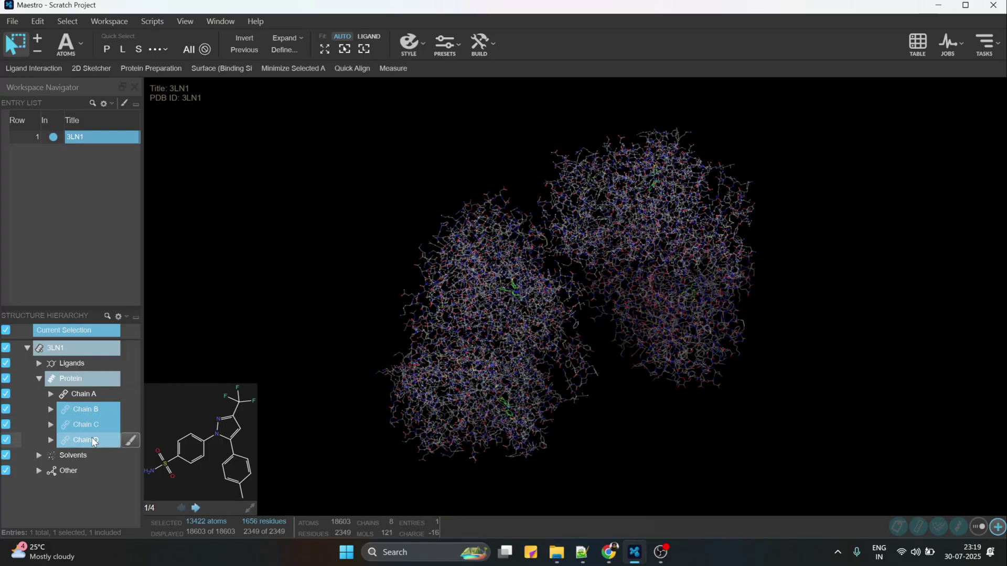
right_click(91, 445)
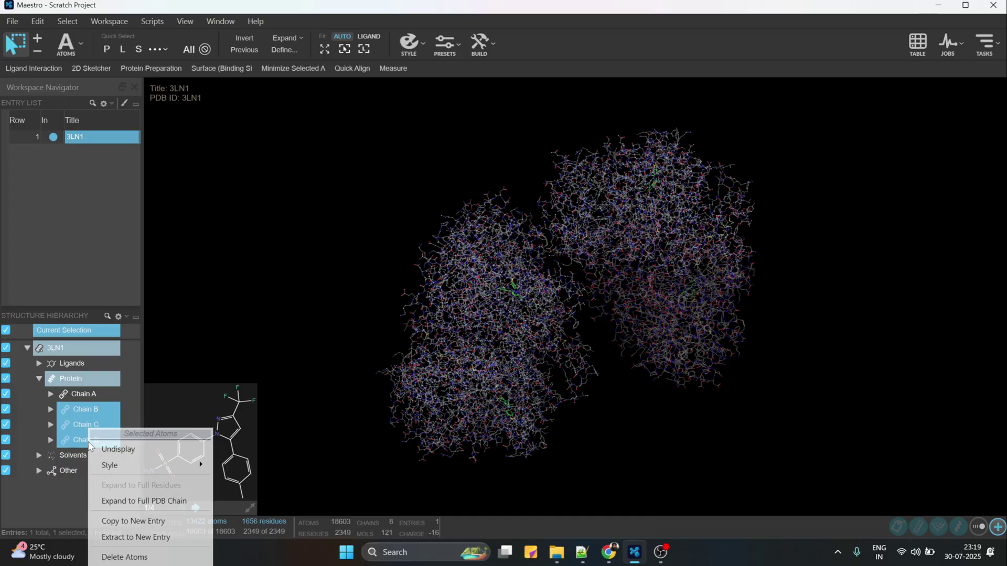
click(144, 558)
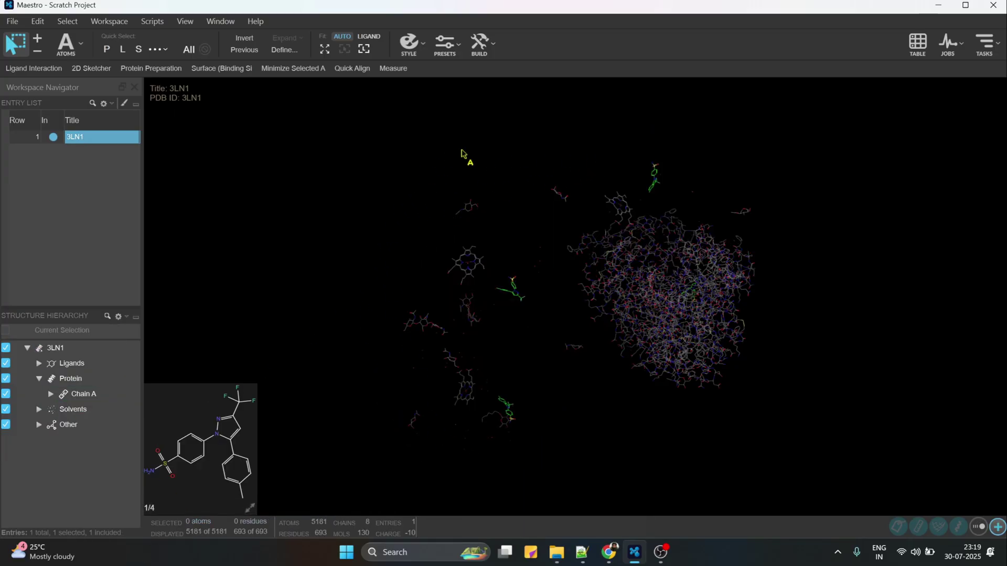
middle_drag(337, 265, 514, 263)
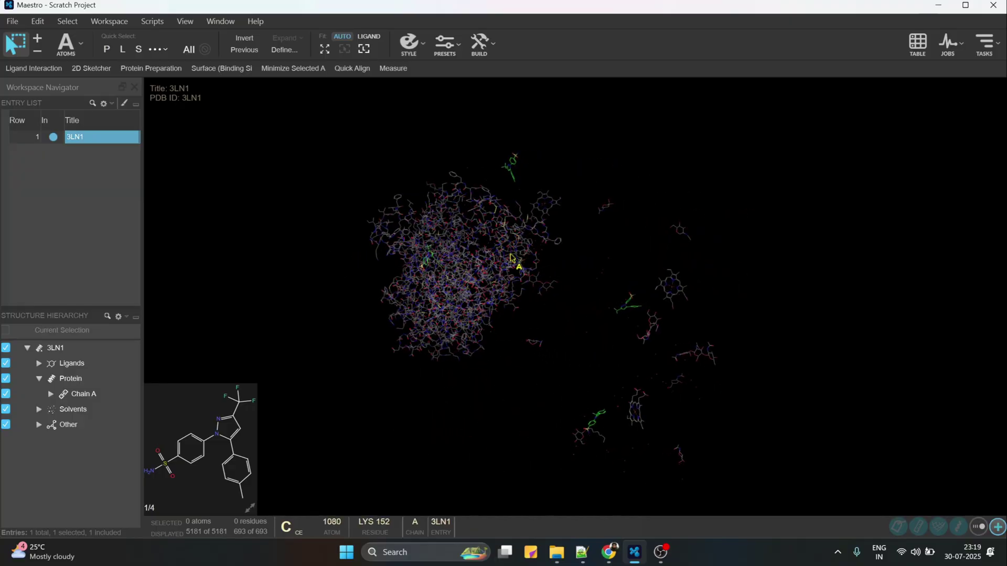
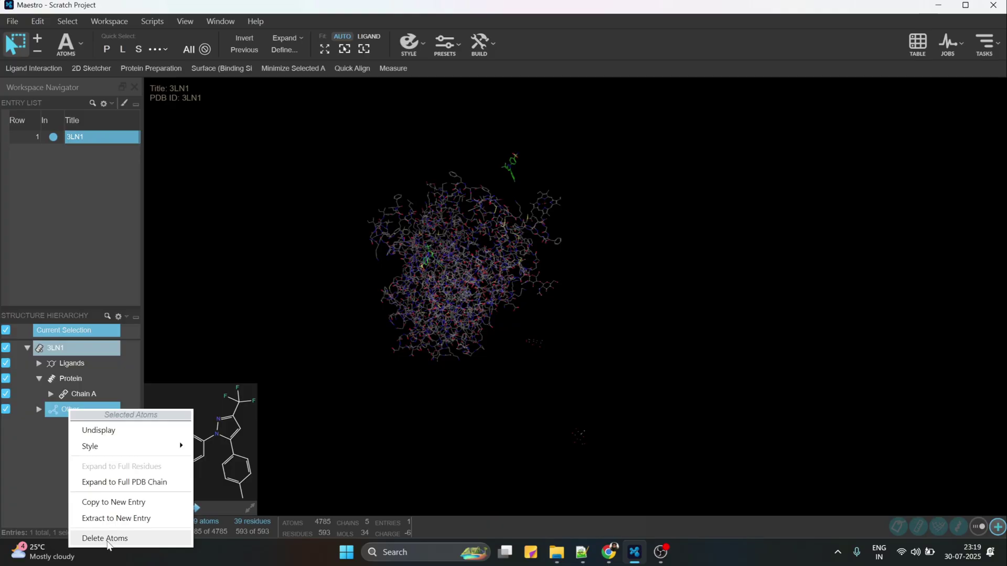
Step: Delete the atoms in the Other group and the stray Chain B ligand lying outside the protein
click(106, 538)
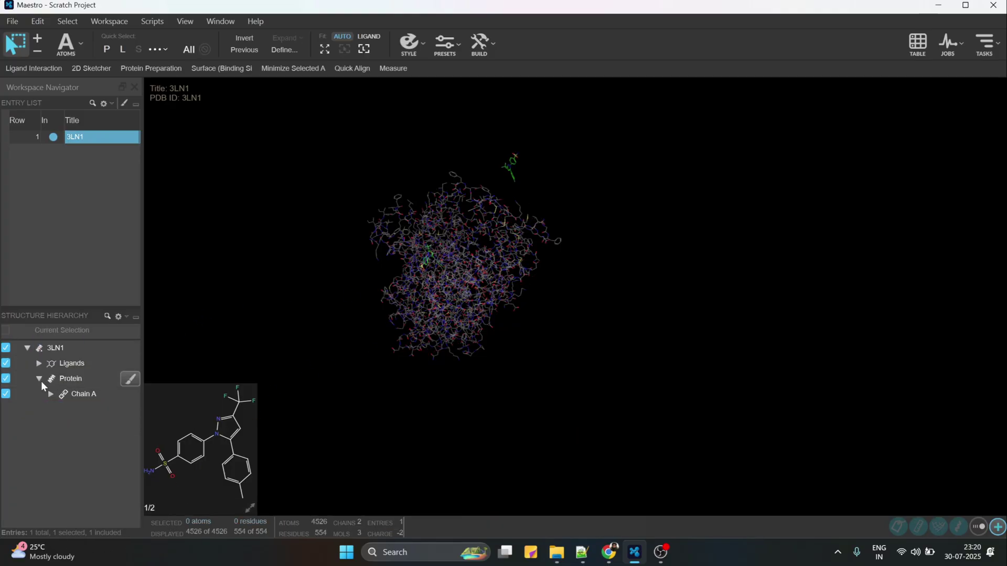
middle_drag(288, 282, 363, 315)
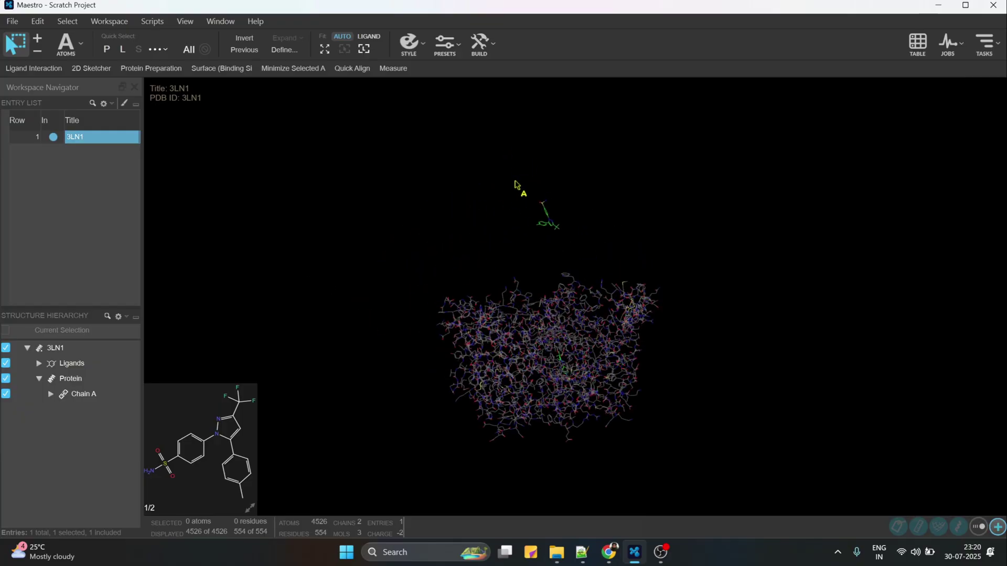
drag(515, 179, 585, 255)
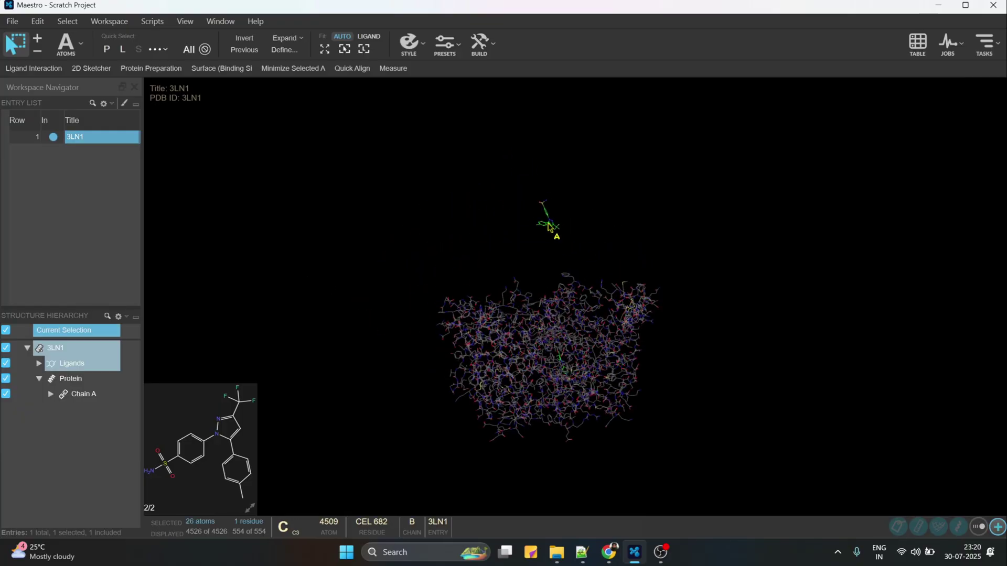
right_click(548, 226)
click(596, 455)
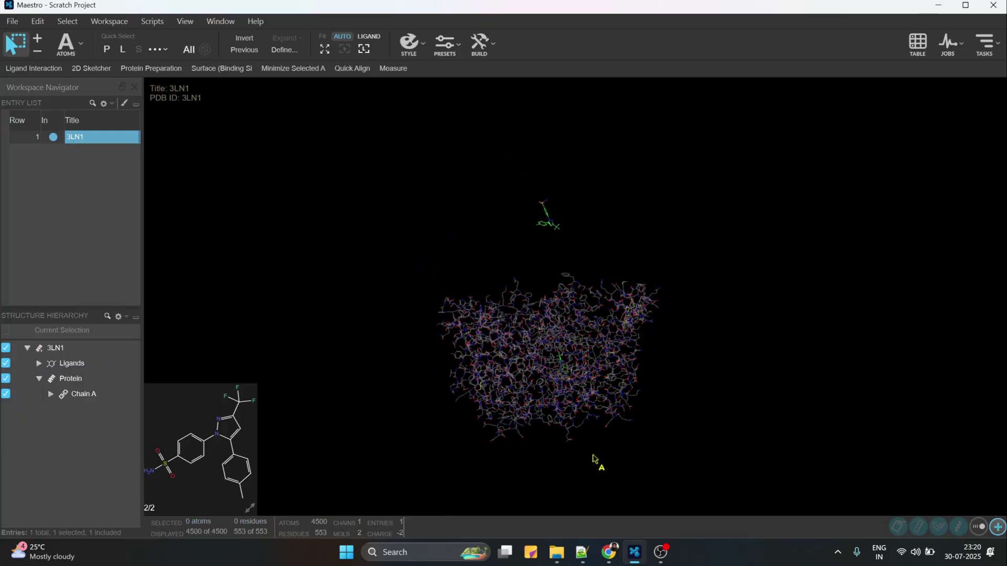
right_drag(457, 375, 407, 337)
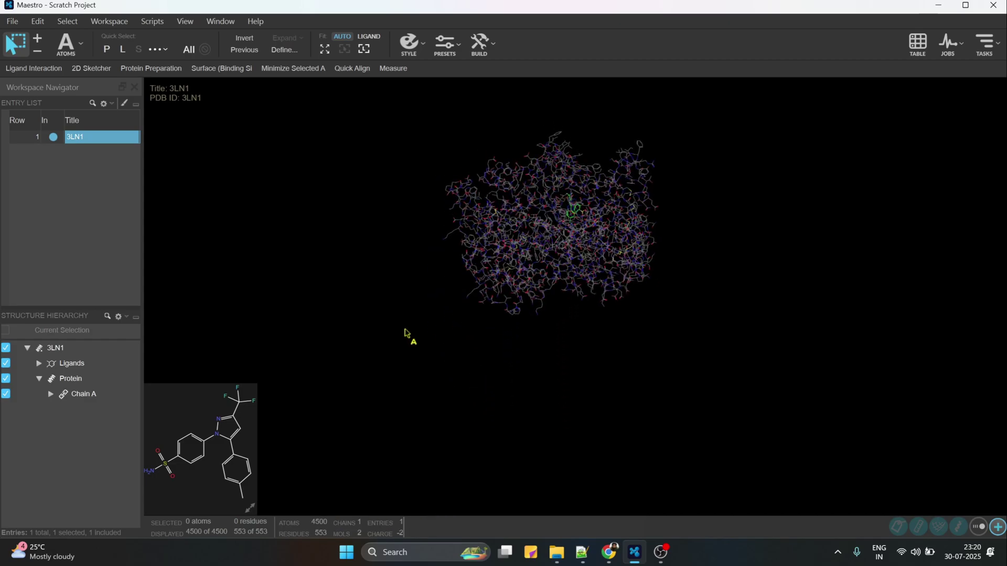
Step: Expand Chain A and the Ligands group in the structure hierarchy, widening the navigator to show full residue names
click(51, 394)
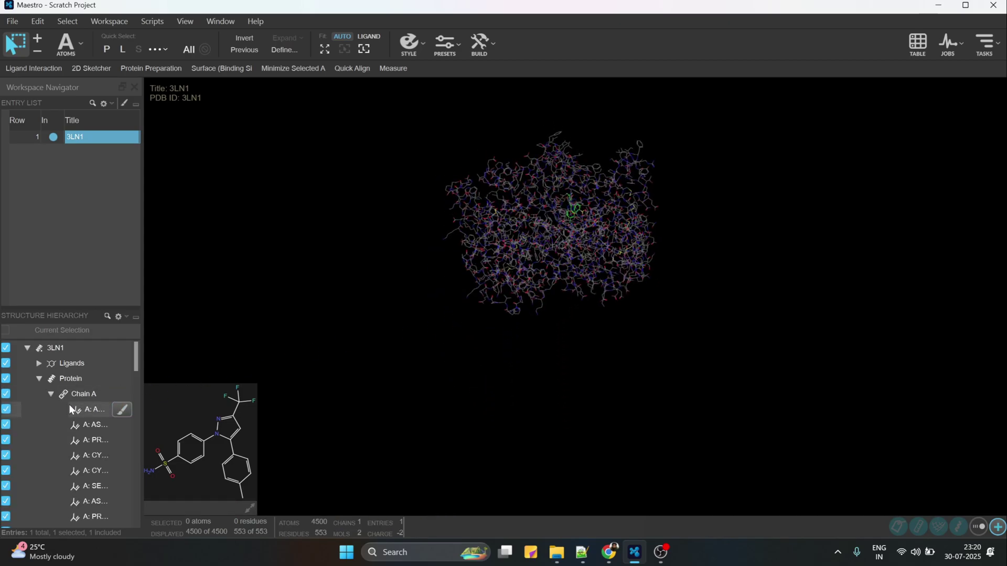
drag(141, 398, 197, 406)
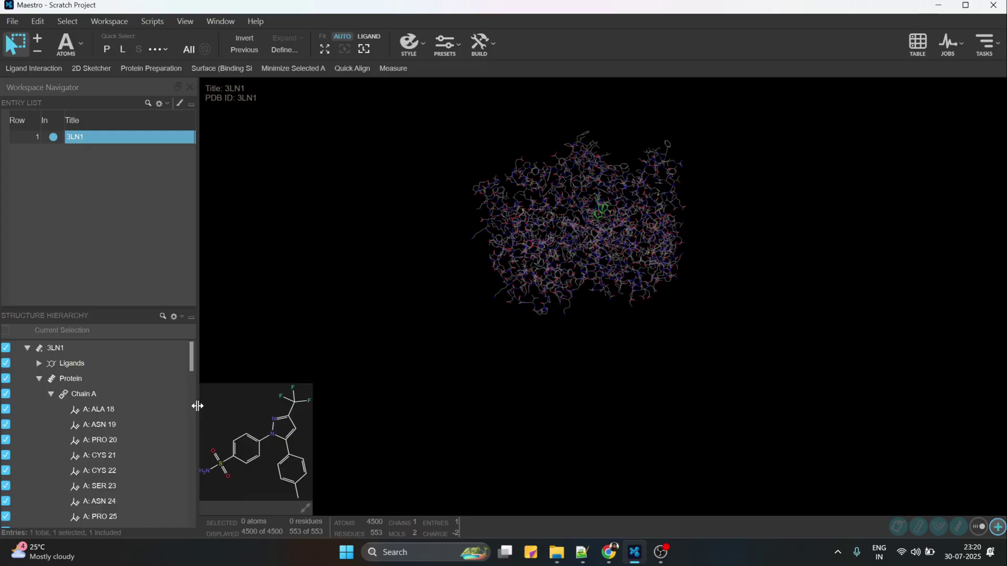
click(37, 364)
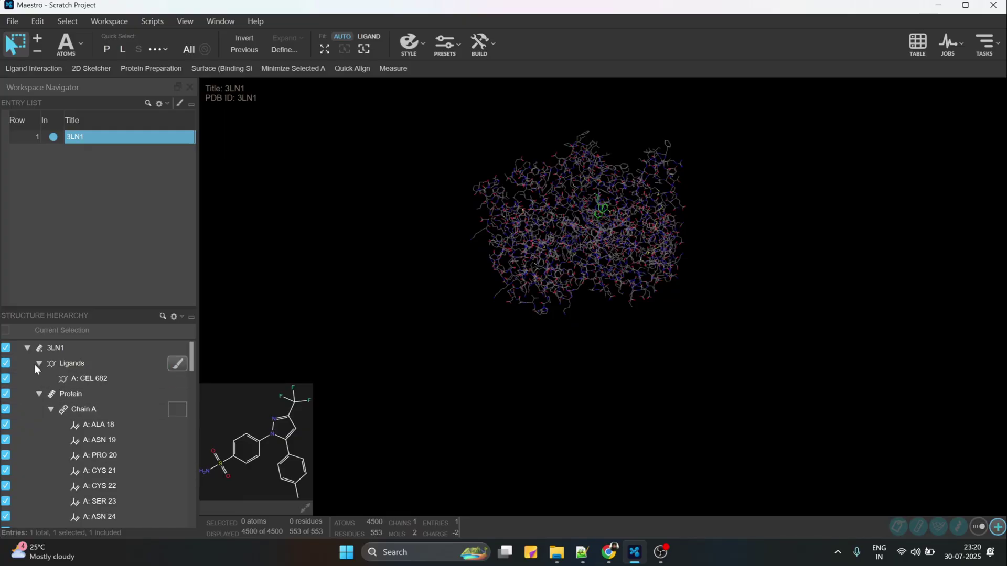
Step: Select the CEL 682 ligand and view its style and atom colour options
click(89, 380)
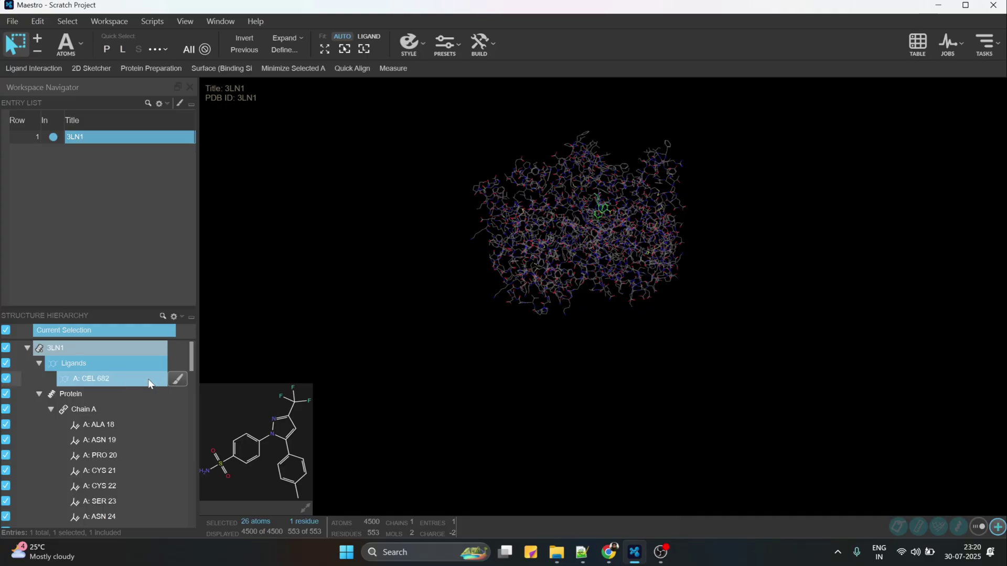
mouse_move(412, 330)
middle_down()
mouse_move(460, 359)
mouse_move(304, 366)
middle_up()
click(178, 382)
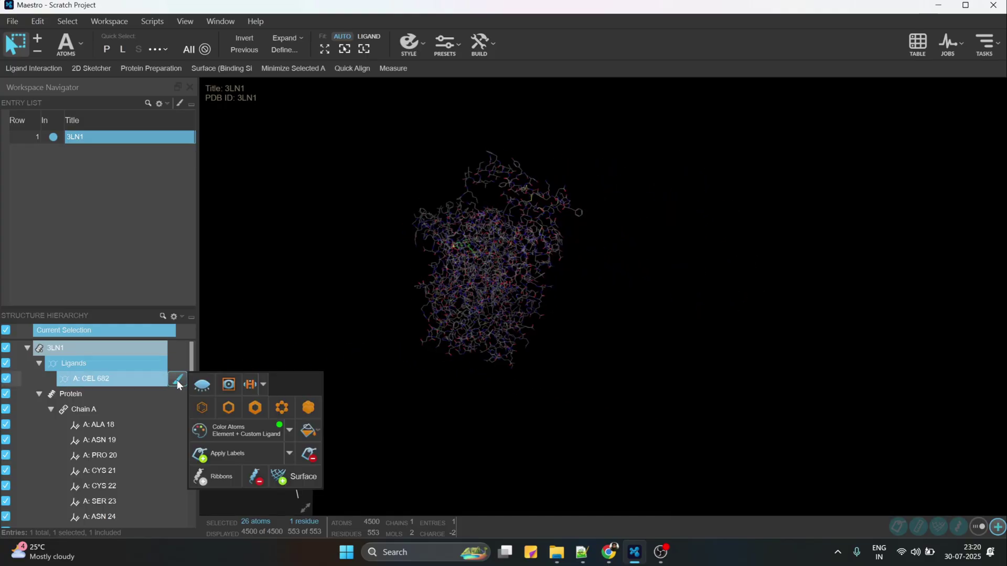
click(309, 432)
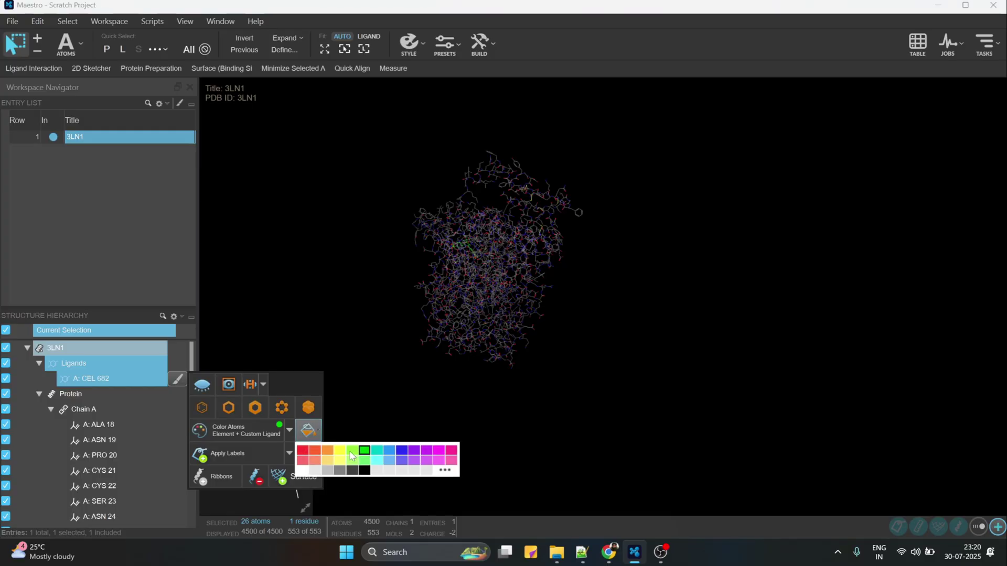
click(497, 276)
middle_drag(497, 276, 369, 286)
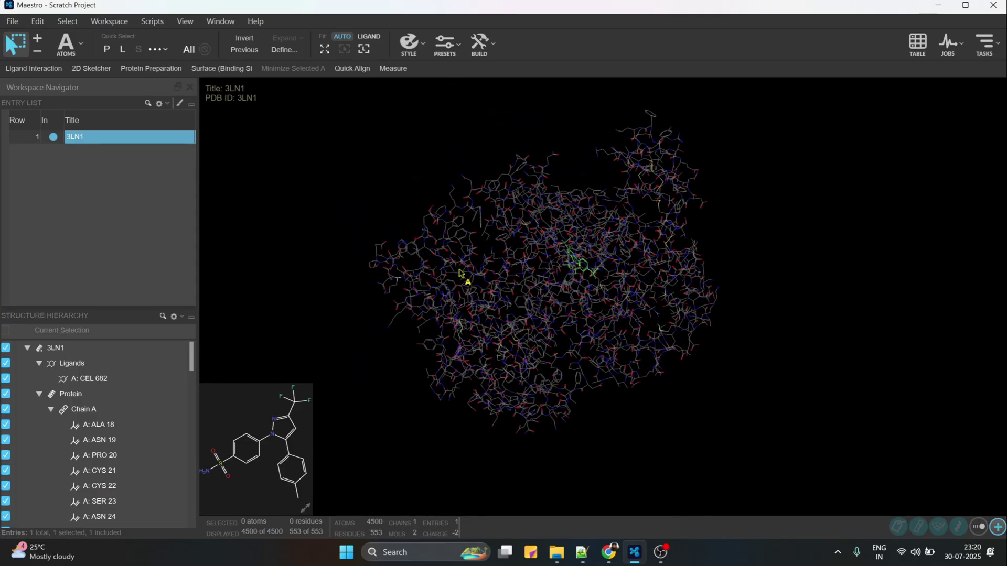
Step: Delete the CEL 682 ligand bound in Chain A
click(96, 379)
right_click(105, 382)
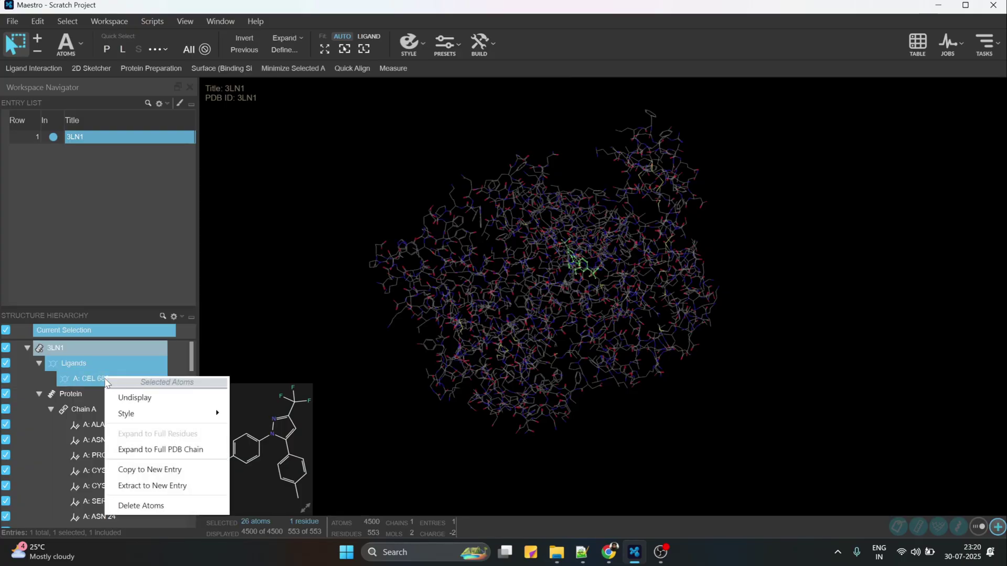
click(154, 505)
middle_drag(509, 246, 445, 301)
mouse_move(378, 314)
middle_down()
mouse_move(393, 300)
mouse_move(418, 301)
mouse_move(390, 302)
middle_up()
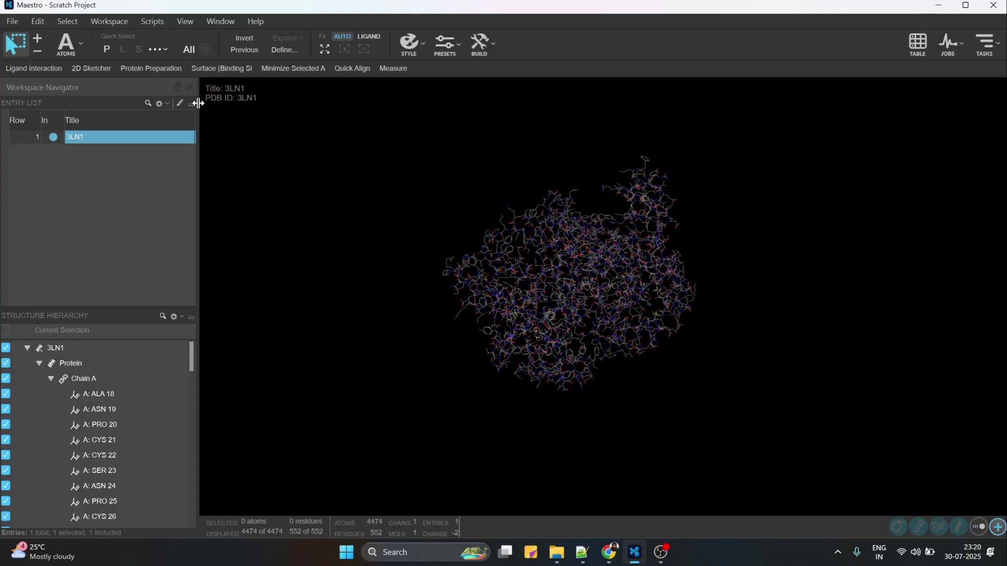
Step: Open the Protein Preparation Workflow for 3LN1 and view its interactive mode, returning to the standard mode
click(151, 68)
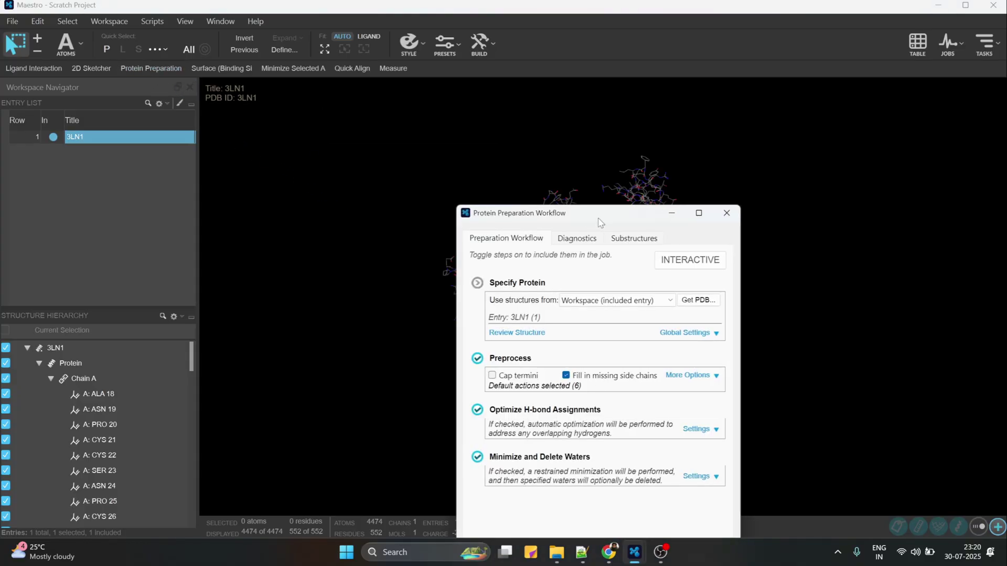
drag(600, 221, 349, 79)
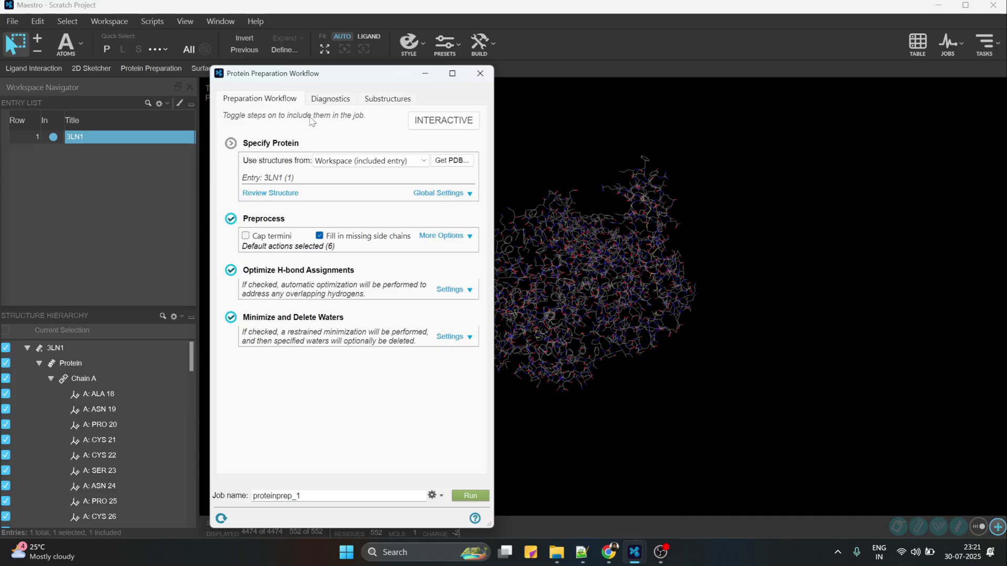
click(444, 121)
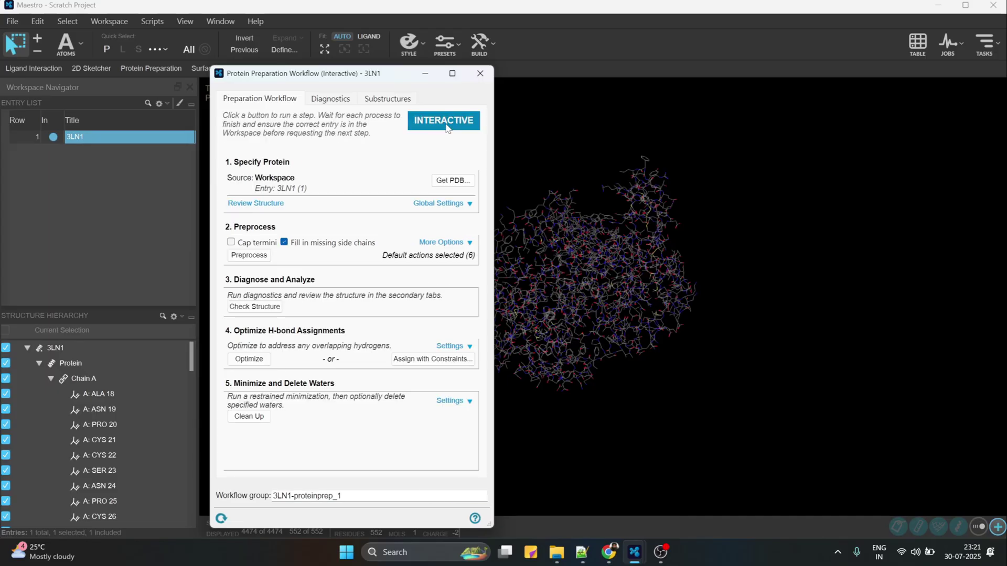
click(445, 124)
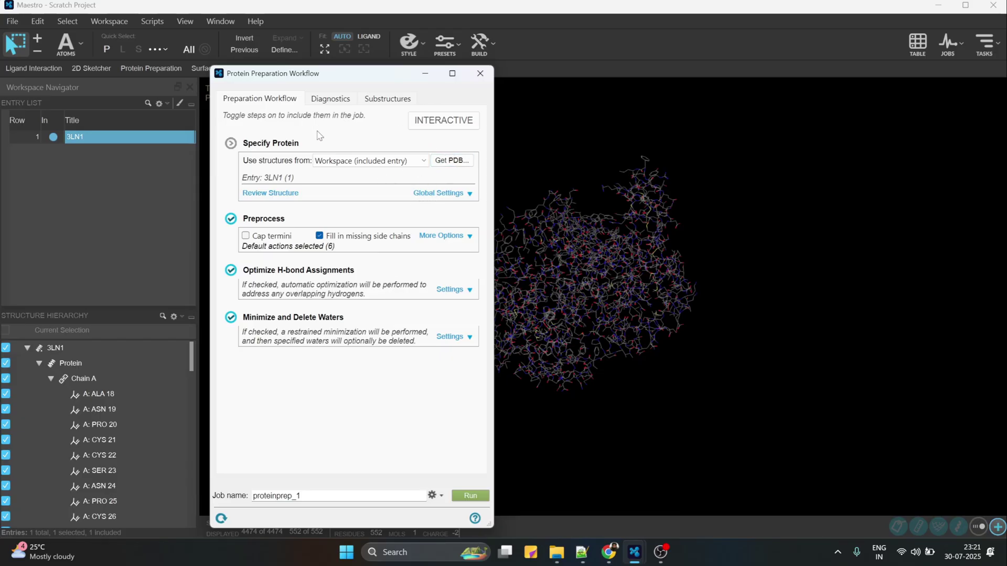
Step: Review the global settings, the extra preprocessing options and the H-bond optimization settings
click(454, 194)
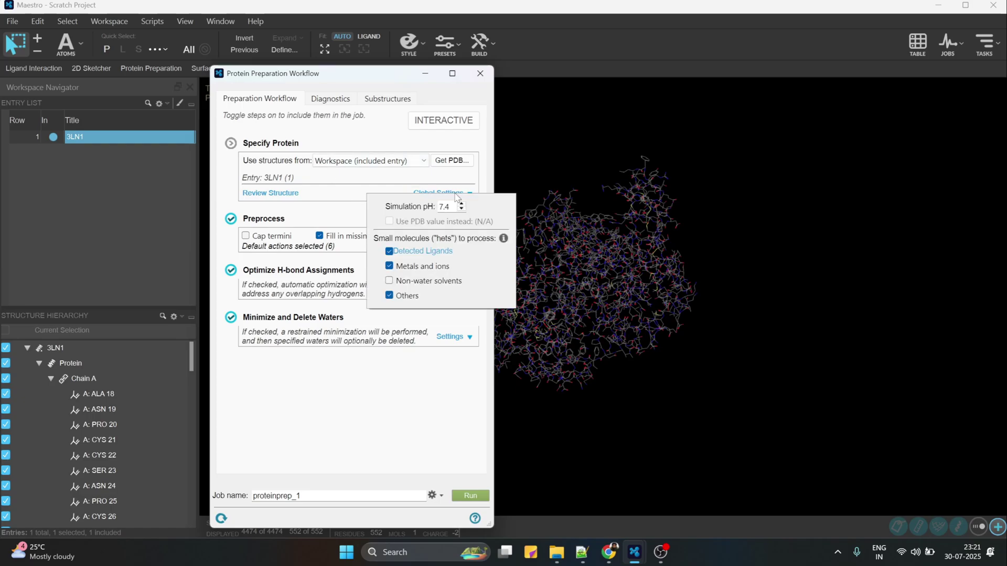
click(369, 188)
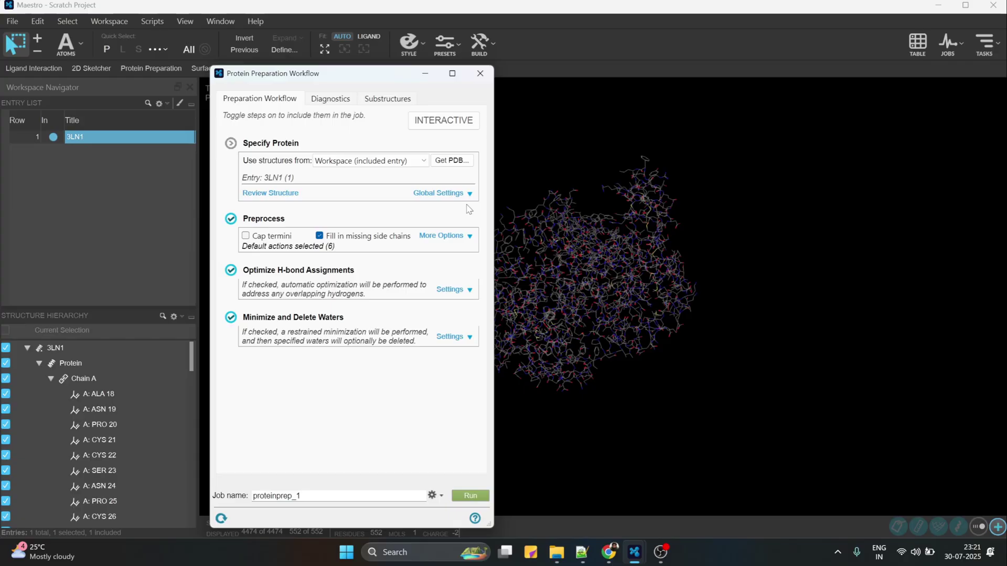
click(464, 237)
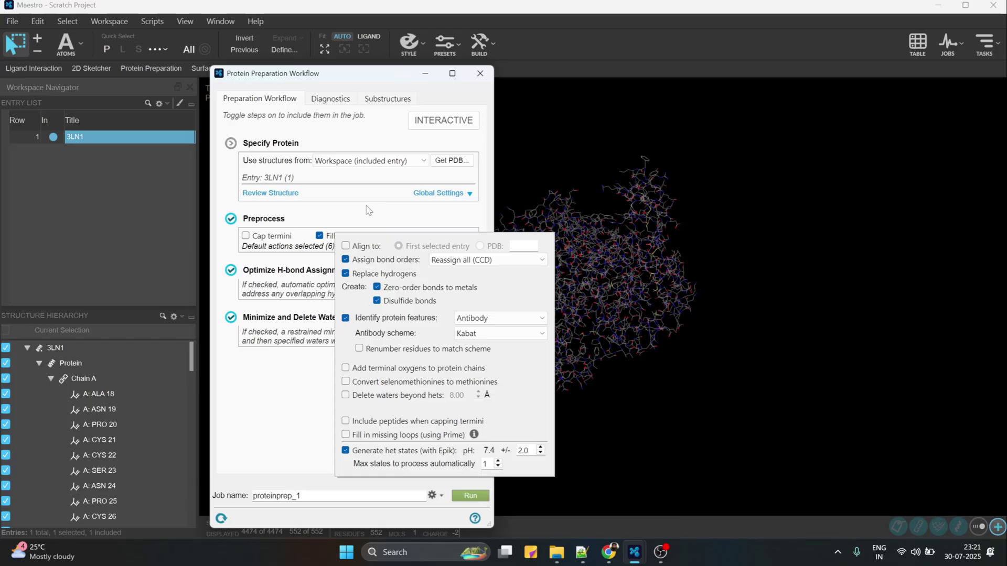
click(369, 211)
click(468, 290)
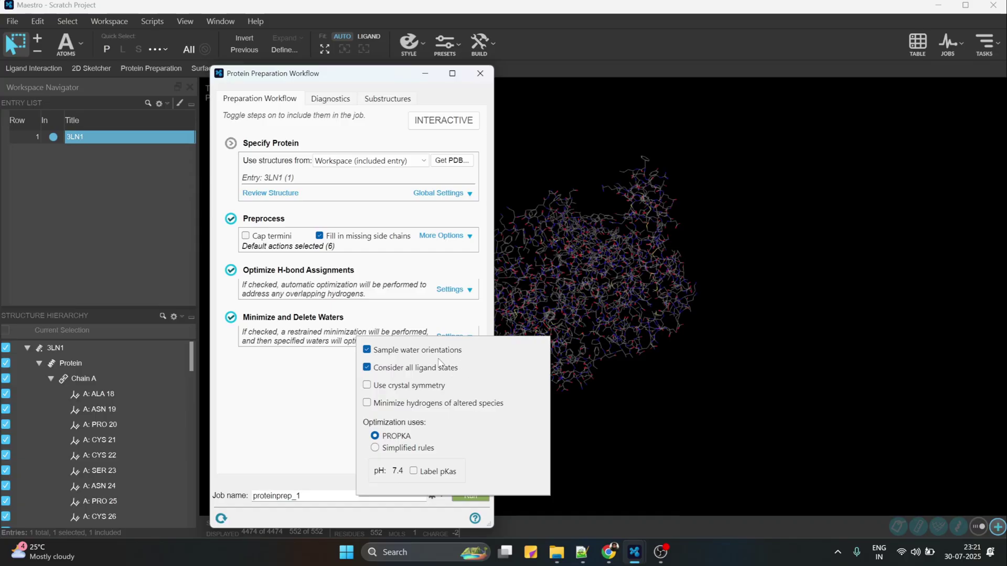
click(405, 277)
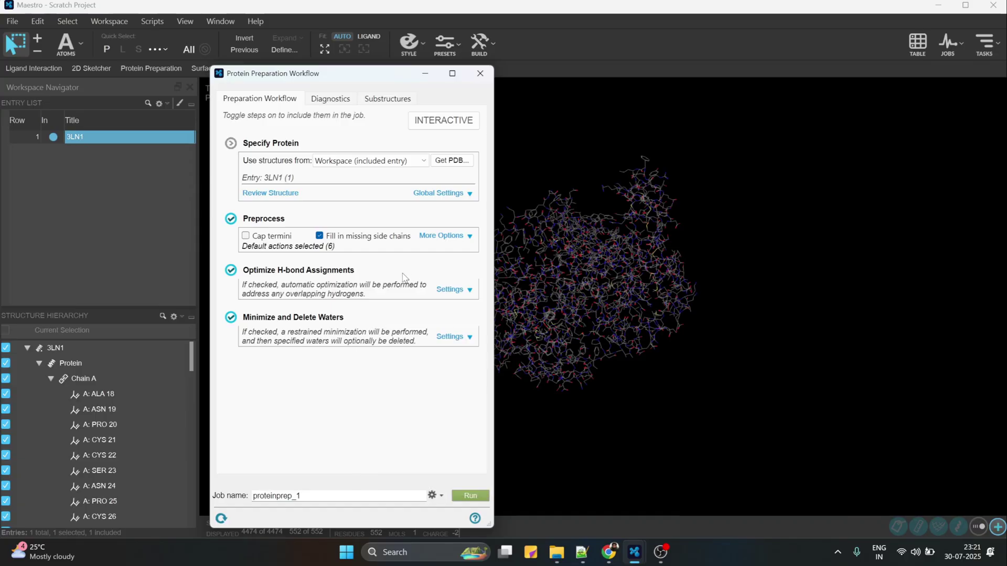
Step: Set the force field for the minimization to OPLS_2005
click(454, 336)
click(420, 320)
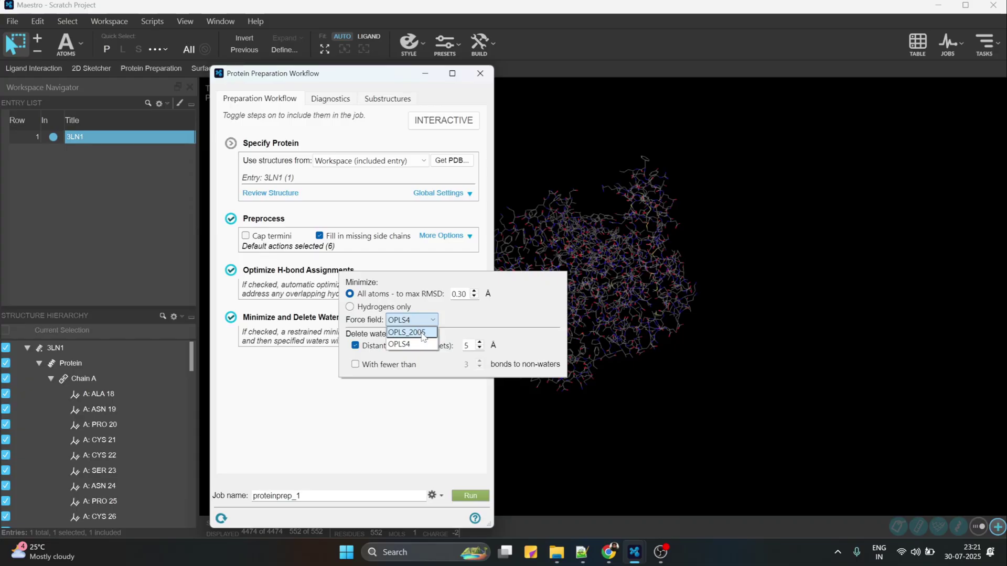
click(414, 333)
click(407, 405)
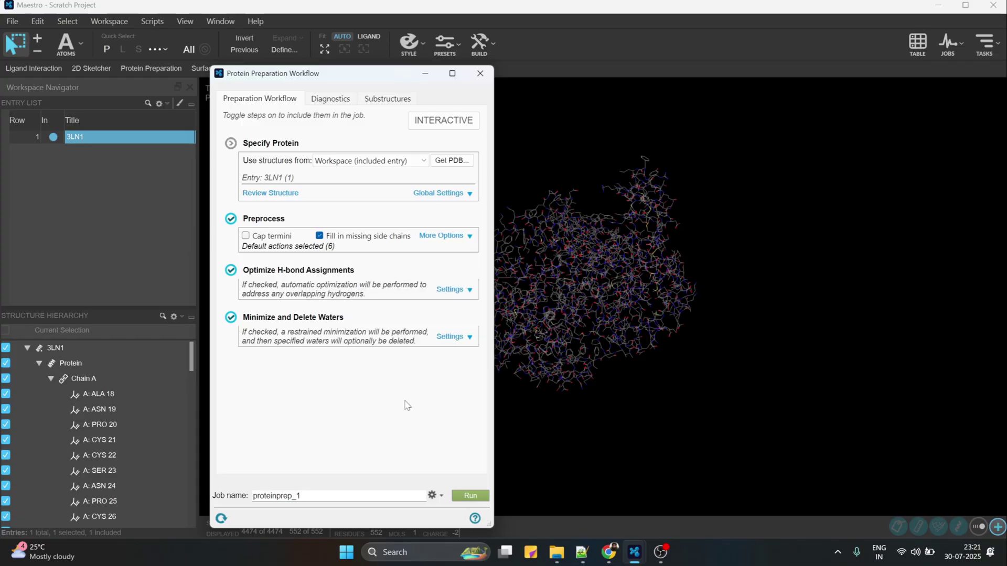
Step: Enable deleting waters beyond 8.00 Å from hets and converting selenomethionines to methionines in the preprocessing options
click(435, 237)
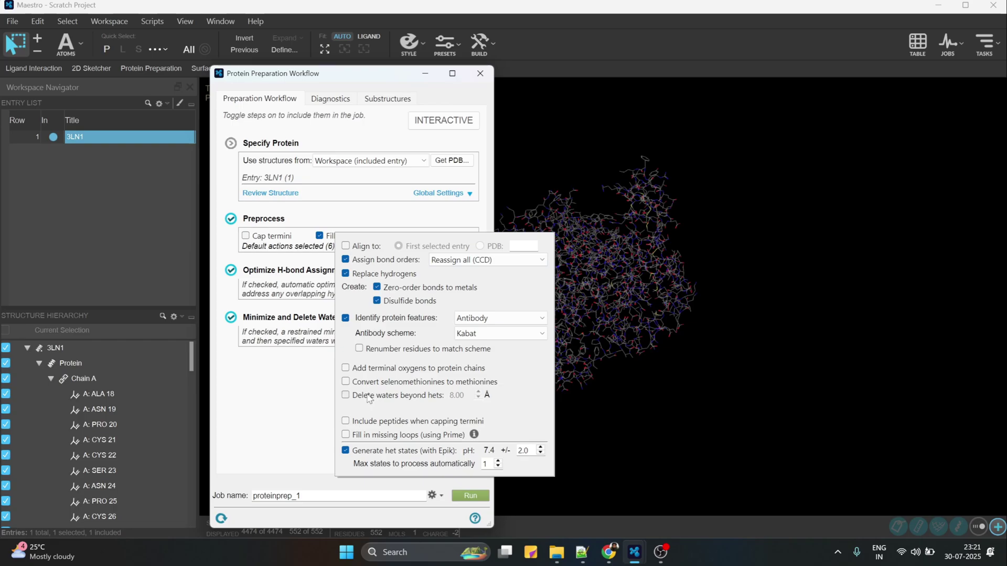
click(345, 396)
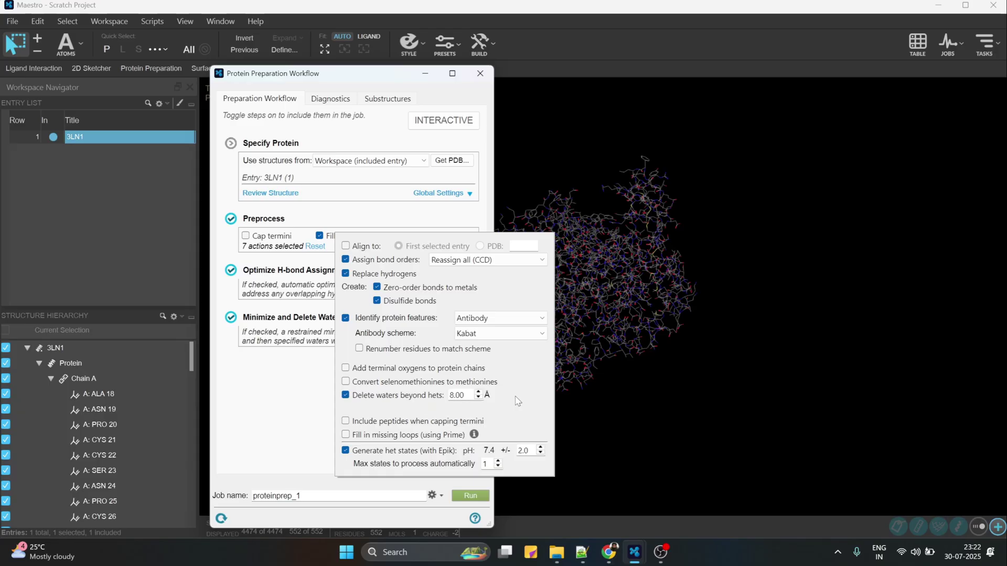
click(345, 382)
click(303, 425)
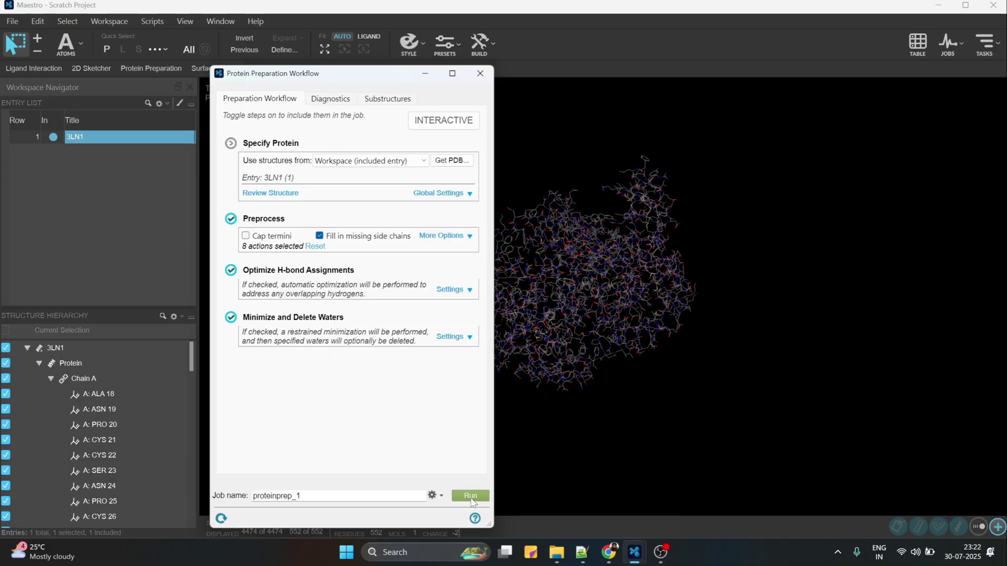
Step: Run the proteinprep_1 job, accepting distant-water deletion in both Preprocess and Clean Up
click(470, 497)
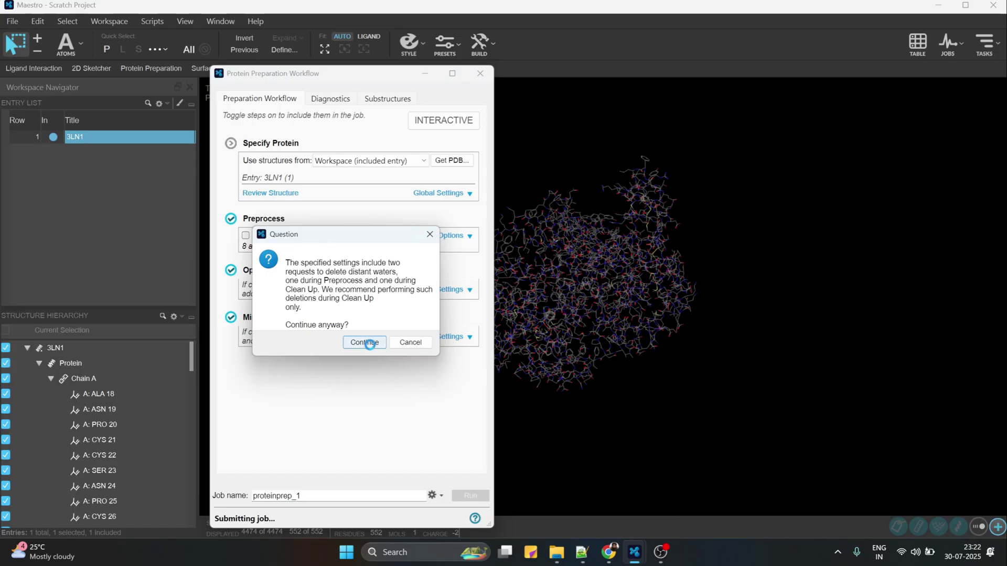
click(365, 343)
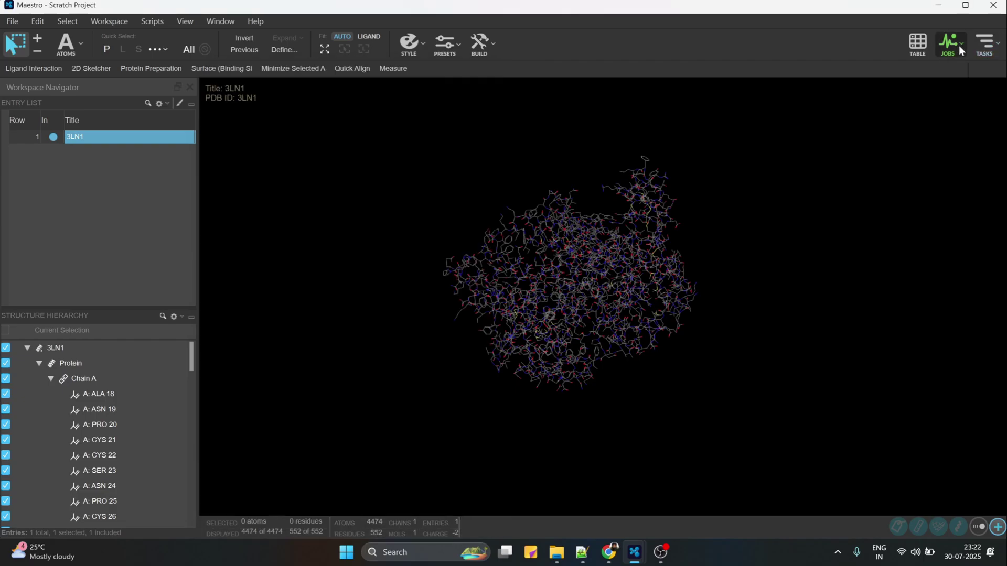
Step: Check the status of the proteinprep_1 job
click(955, 46)
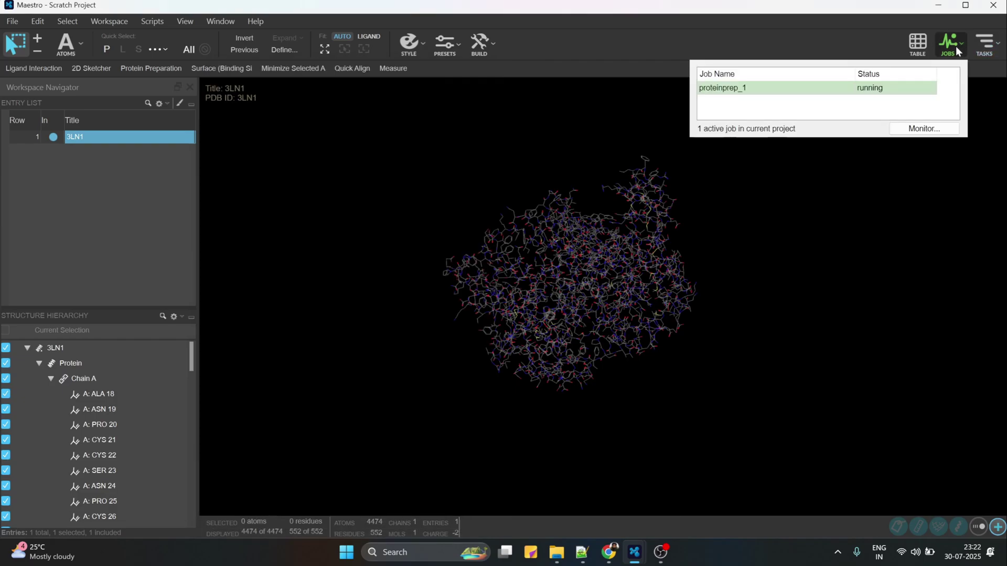
click(899, 165)
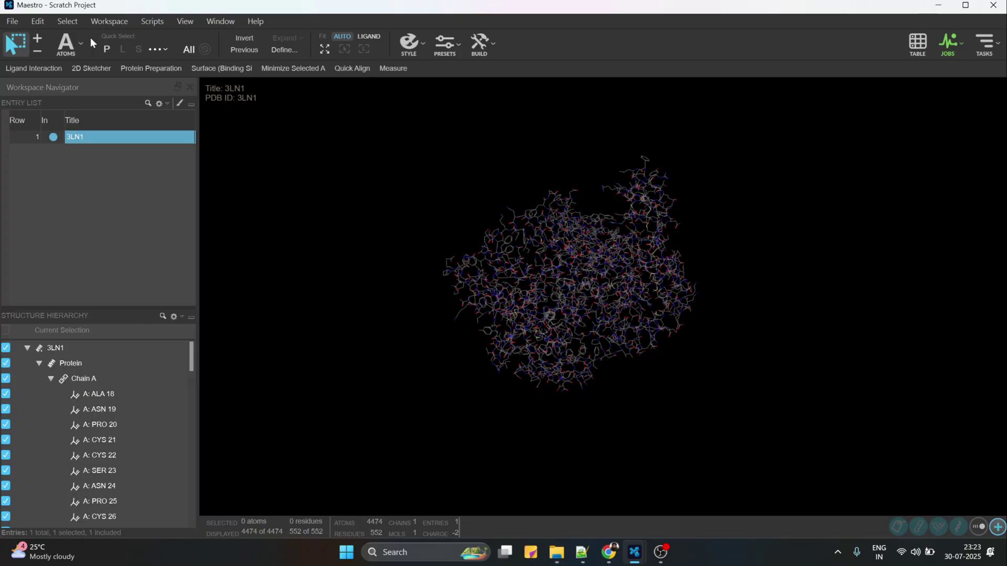
Step: Import the Paracetamol.sdf structure from the COX2 folder and inspect the molecule from another angle
click(9, 21)
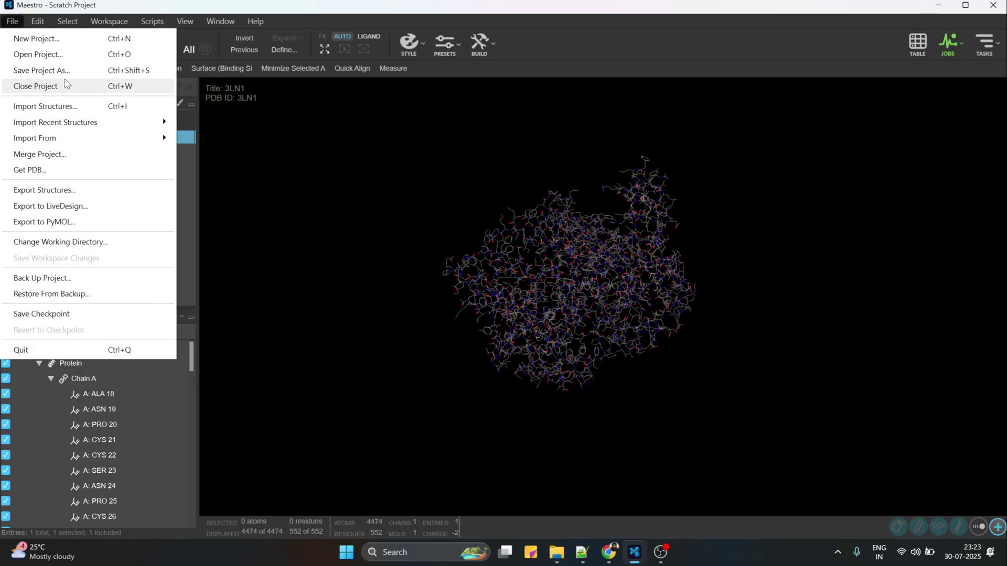
click(56, 107)
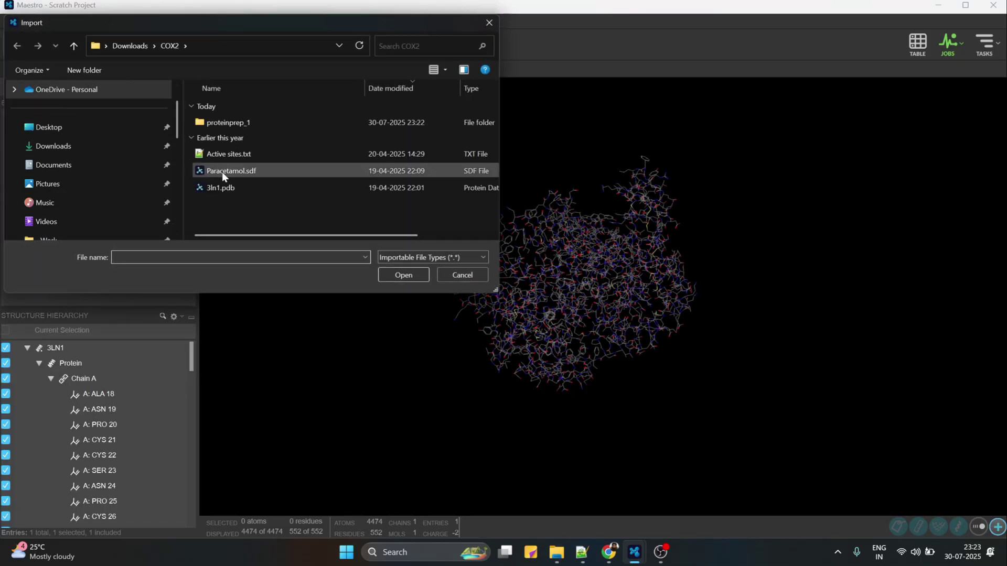
click(233, 172)
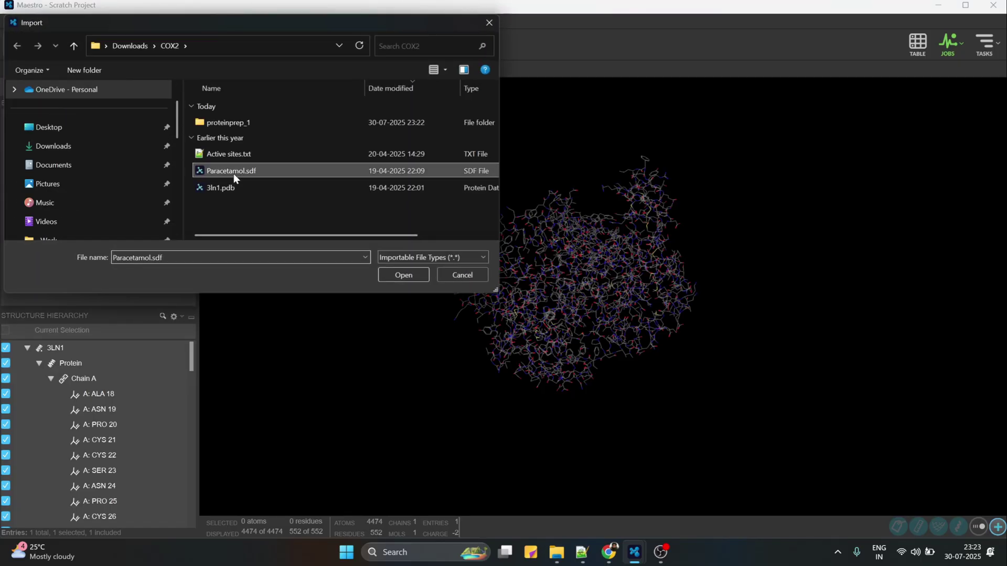
click(401, 277)
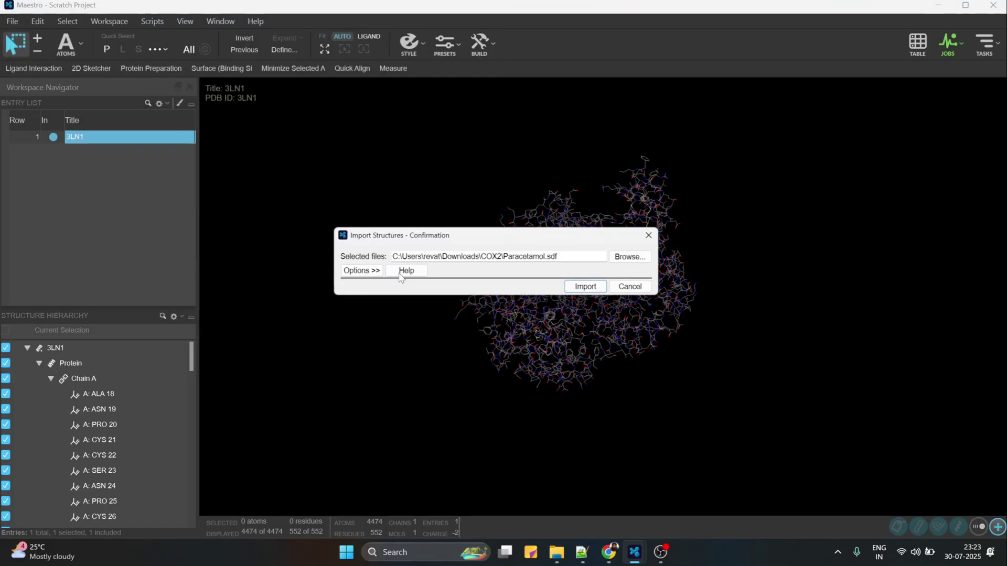
click(585, 289)
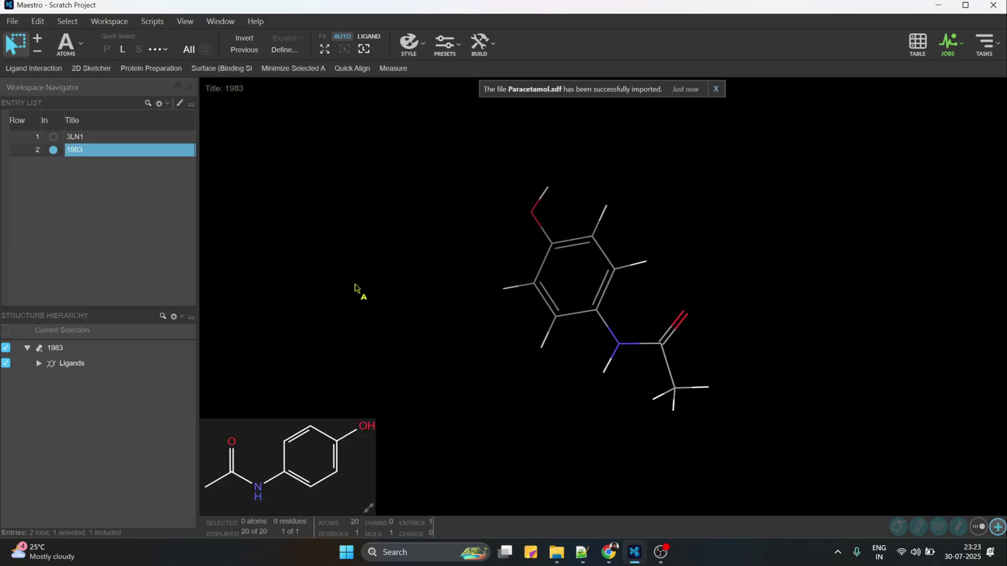
drag(355, 287, 461, 282)
middle_drag(461, 282, 525, 226)
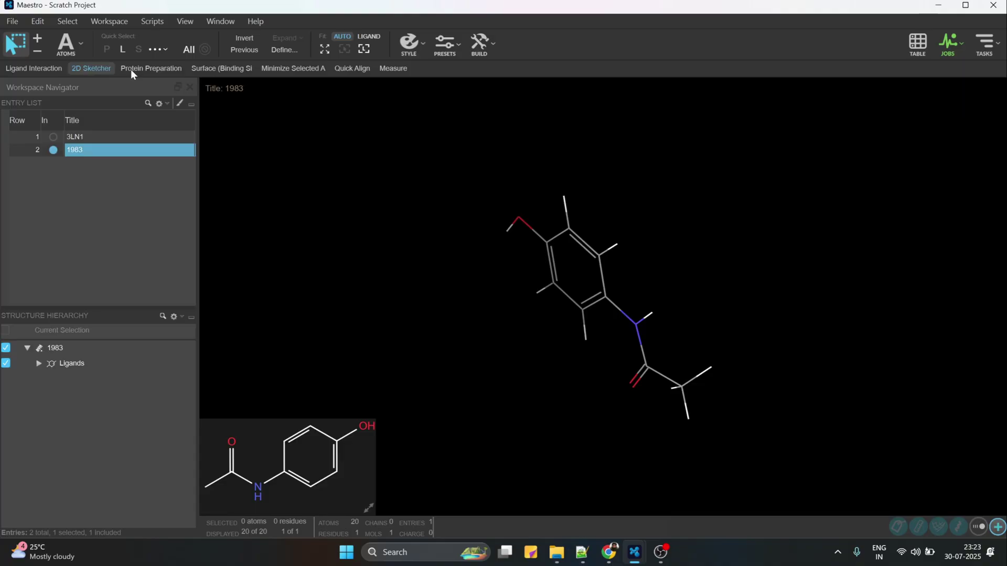
Step: Find the LigPrep task with the search term "ligpre" and open it
click(983, 47)
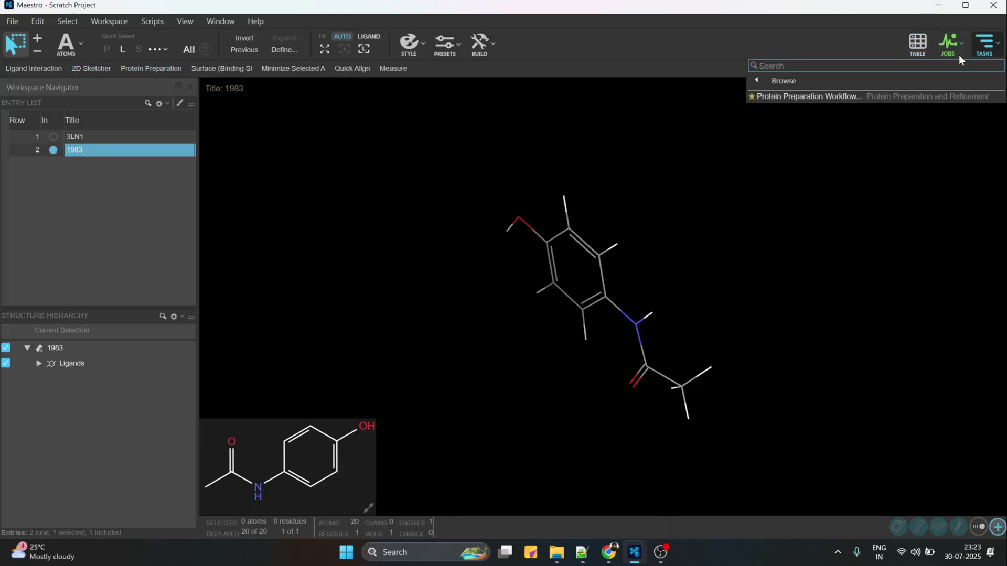
mouse_move(800, 81)
click(787, 65)
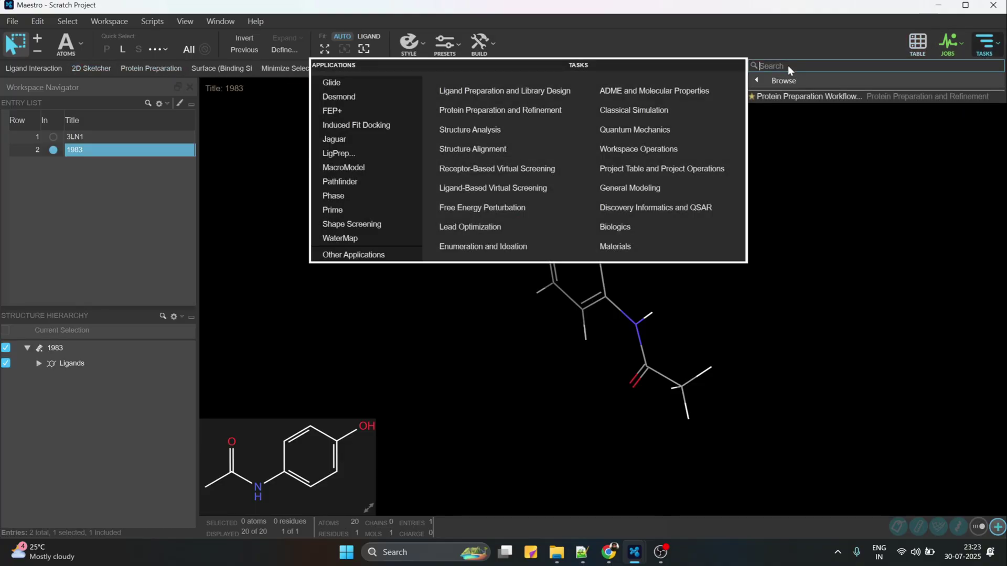
text(lig)
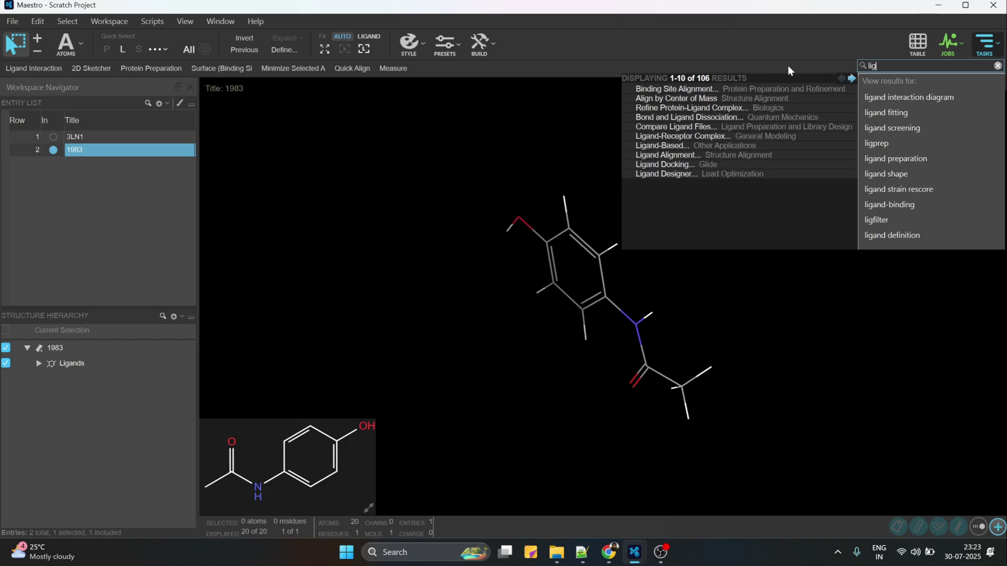
text(pre)
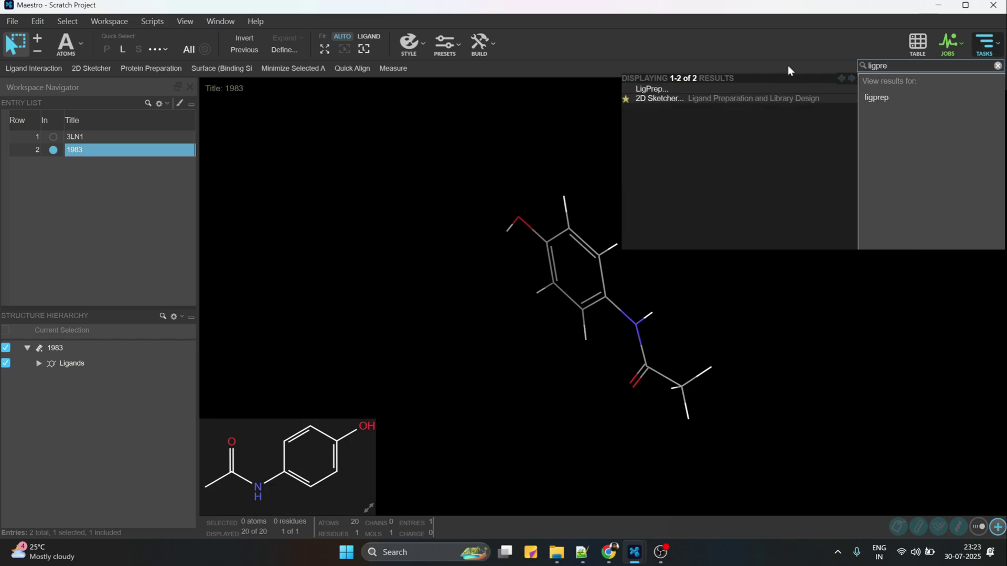
click(648, 88)
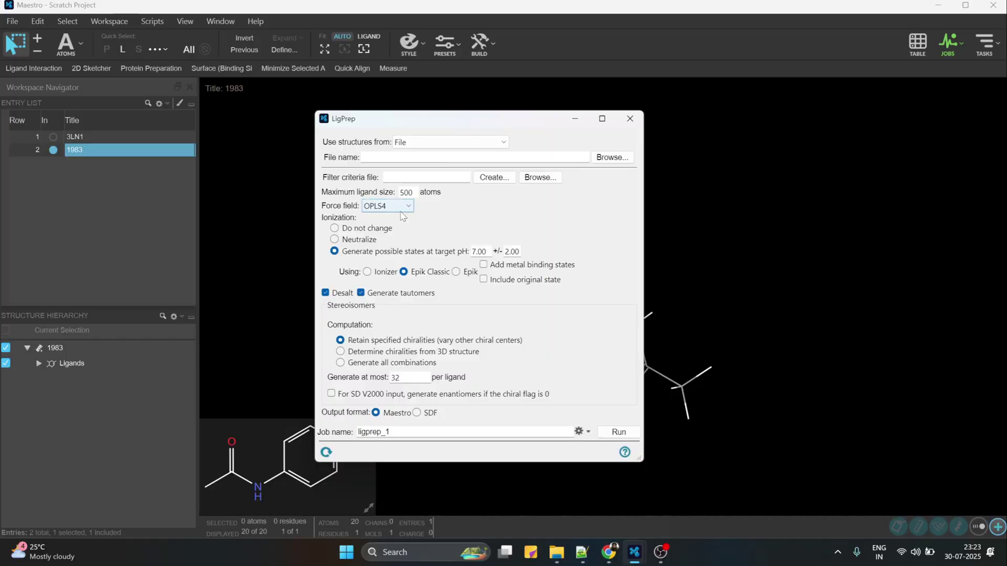
Step: Set the LigPrep force field to OPLS_2005 and use the selected Project Table entry as the input structure
click(388, 206)
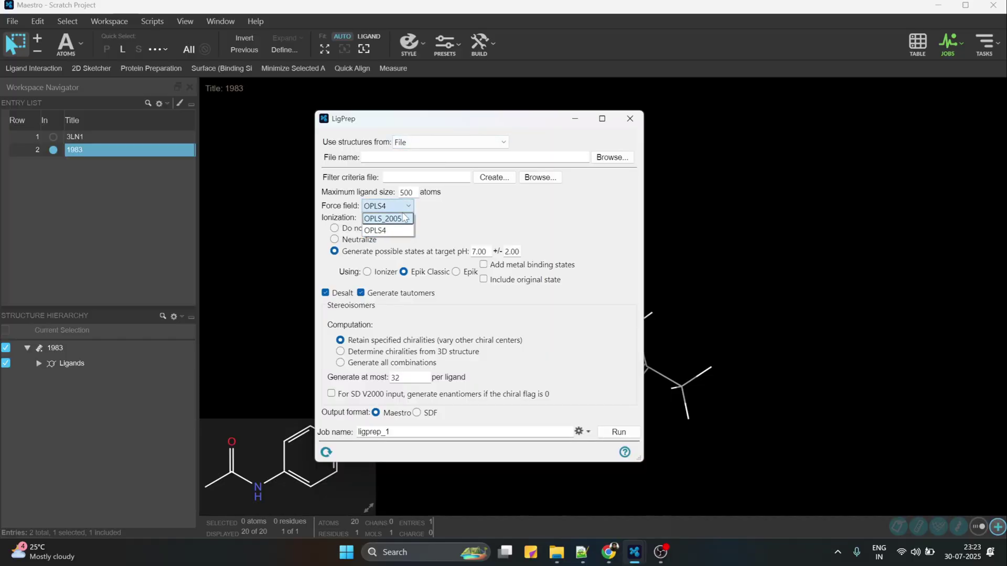
click(404, 218)
click(461, 143)
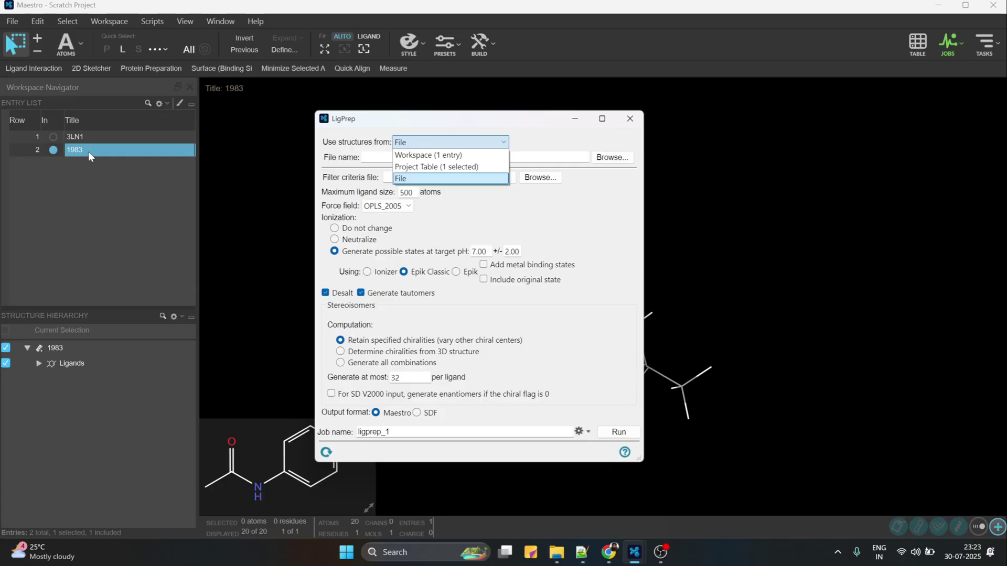
click(454, 167)
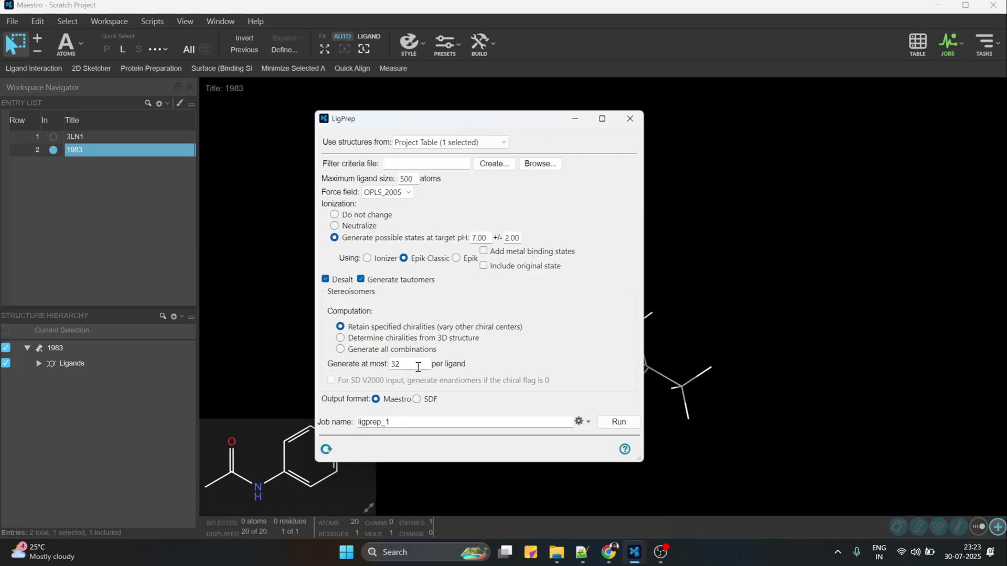
Step: Limit the stereoisomers to at most 2 per ligand, run the ligprep_1 job and check on it
drag(414, 364, 381, 363)
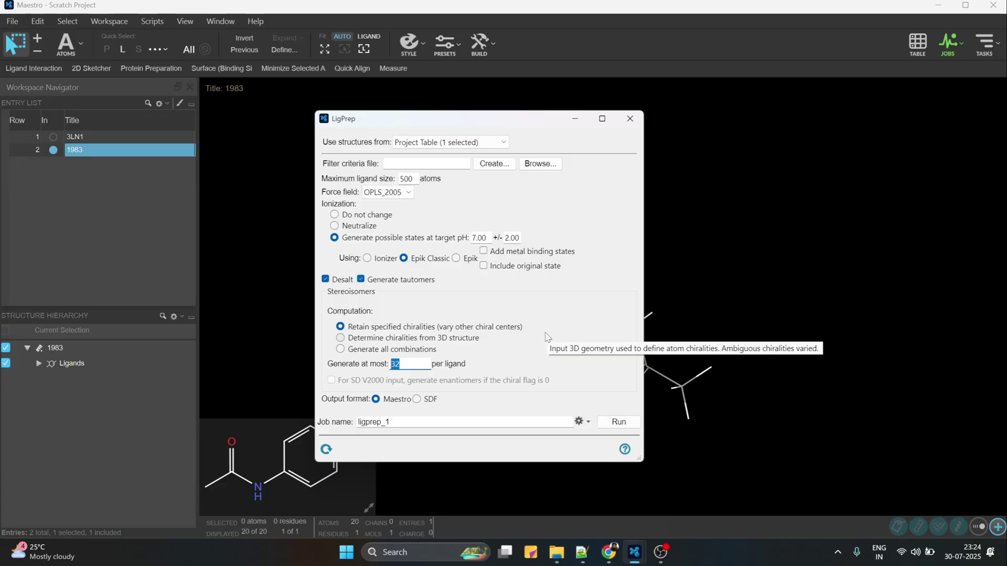
text(2)
click(623, 426)
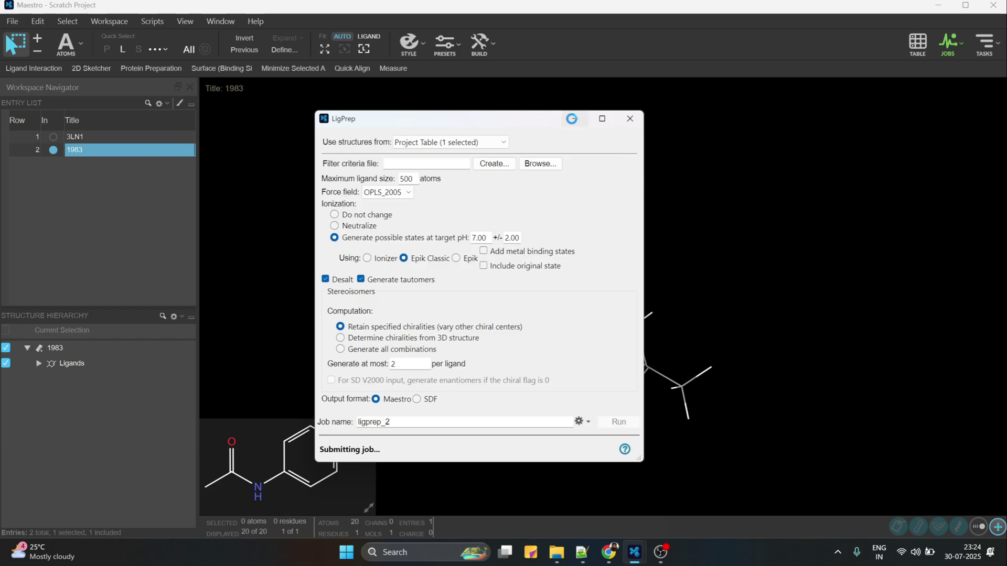
click(955, 50)
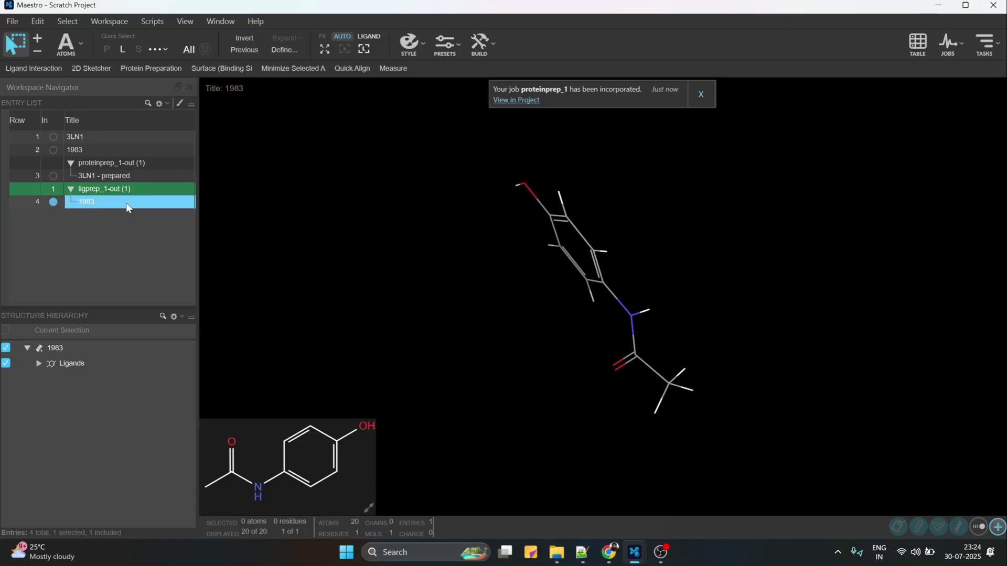
Step: Compare the original 3LN1 and 1983 entries with their prepared versions in the workspace
click(52, 176)
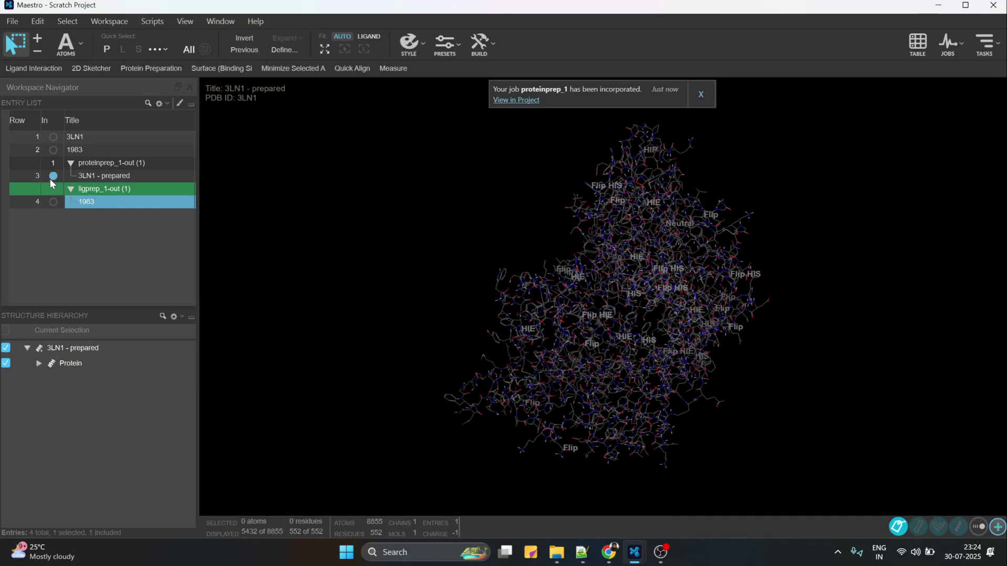
click(53, 137)
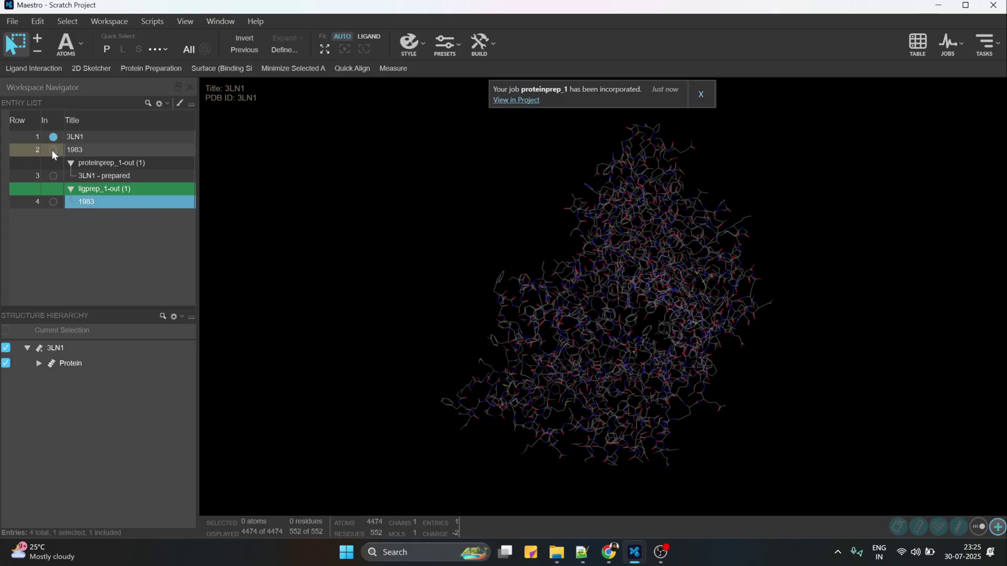
click(53, 175)
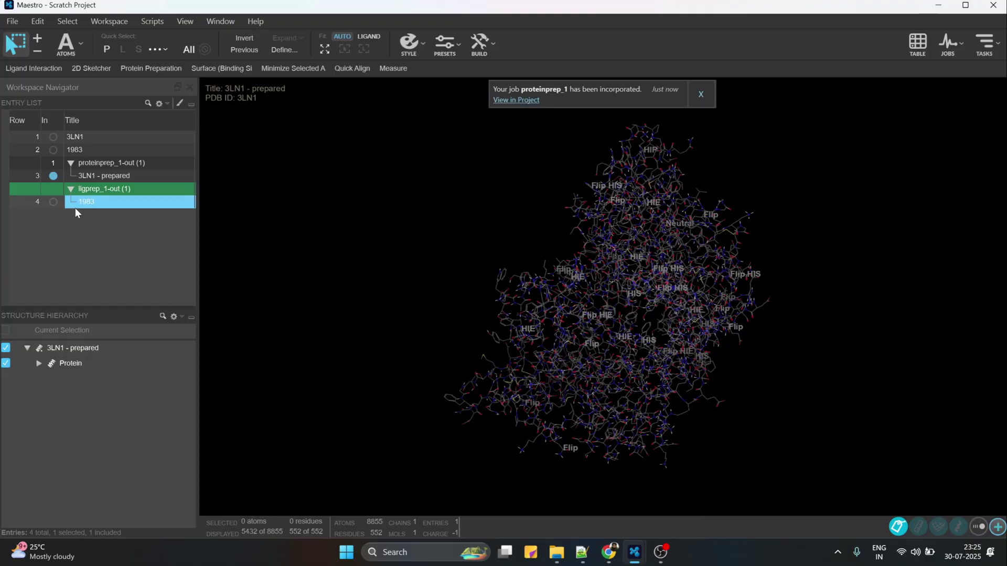
click(50, 201)
click(53, 150)
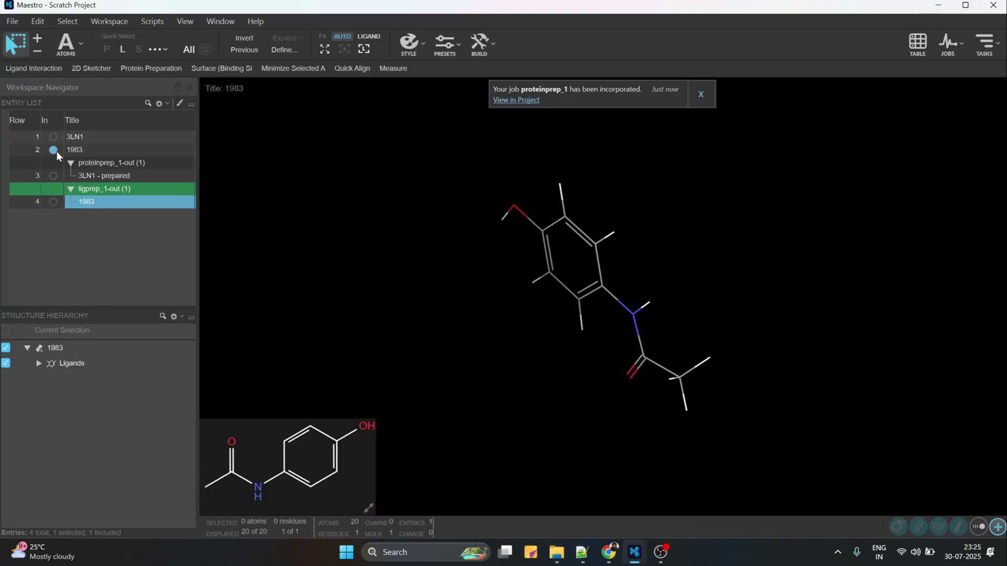
click(54, 203)
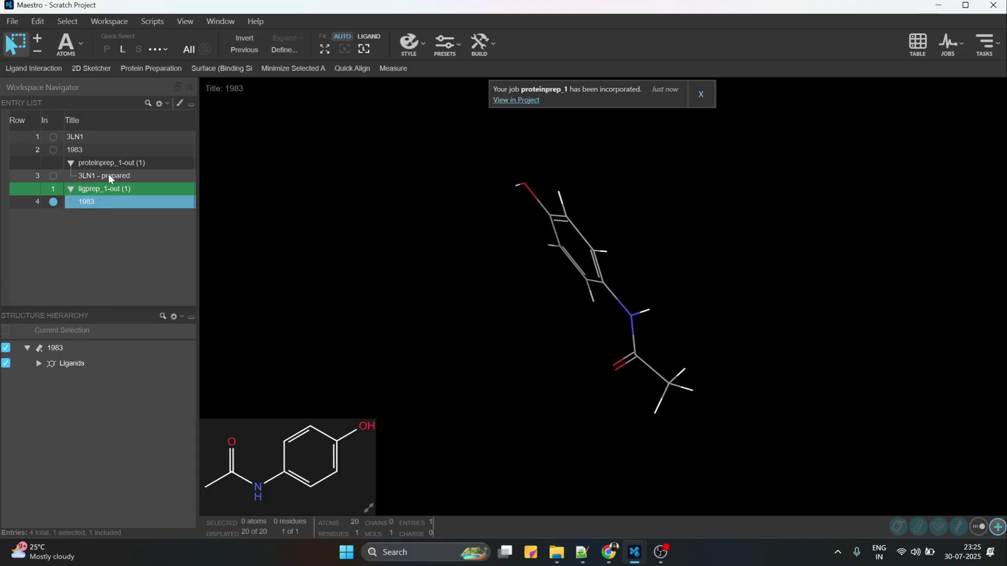
Step: Include and select the 3LN1 - prepared entry, search the tasks for "grid" and open Receptor Grid Generation
click(54, 176)
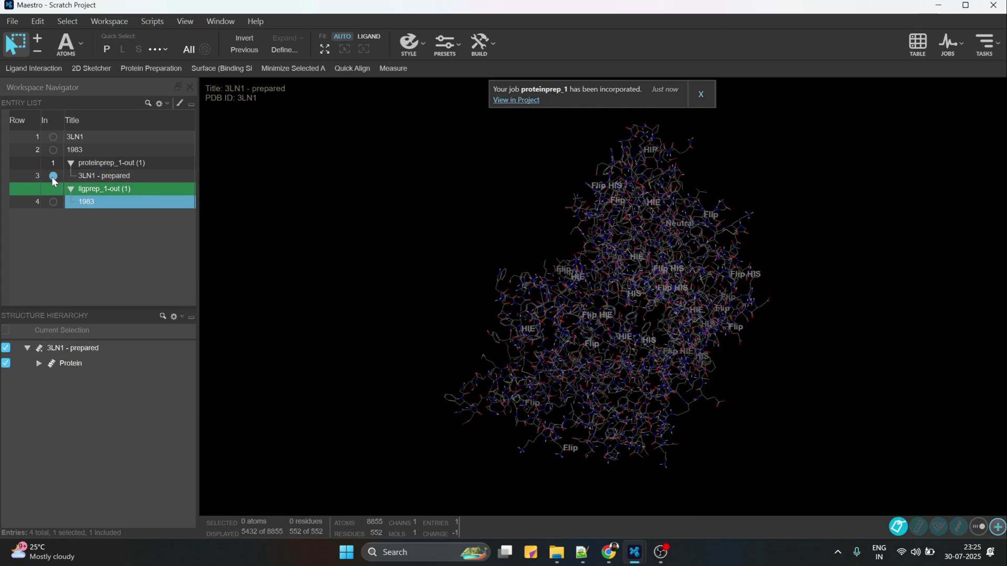
click(93, 177)
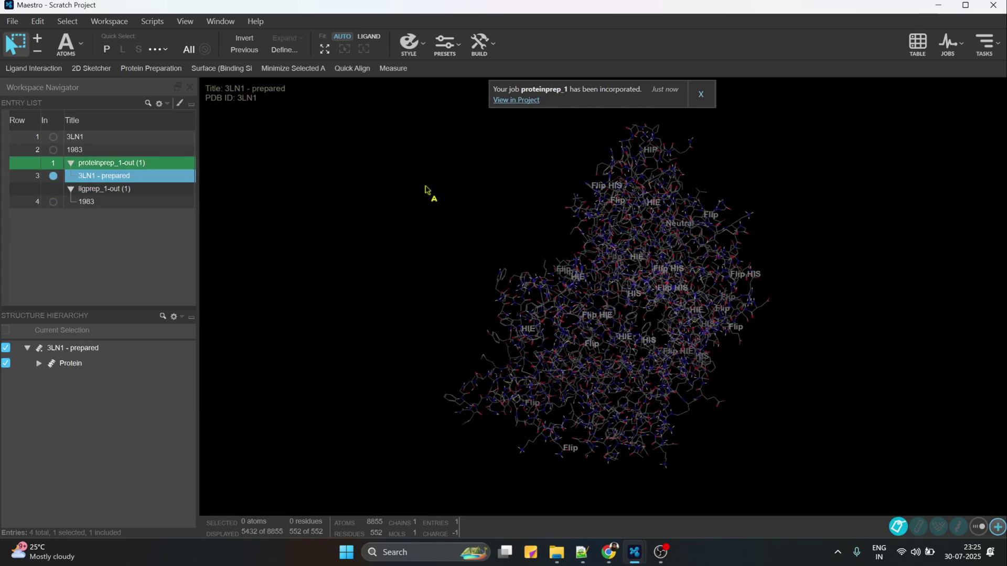
click(980, 53)
text(ligpre)
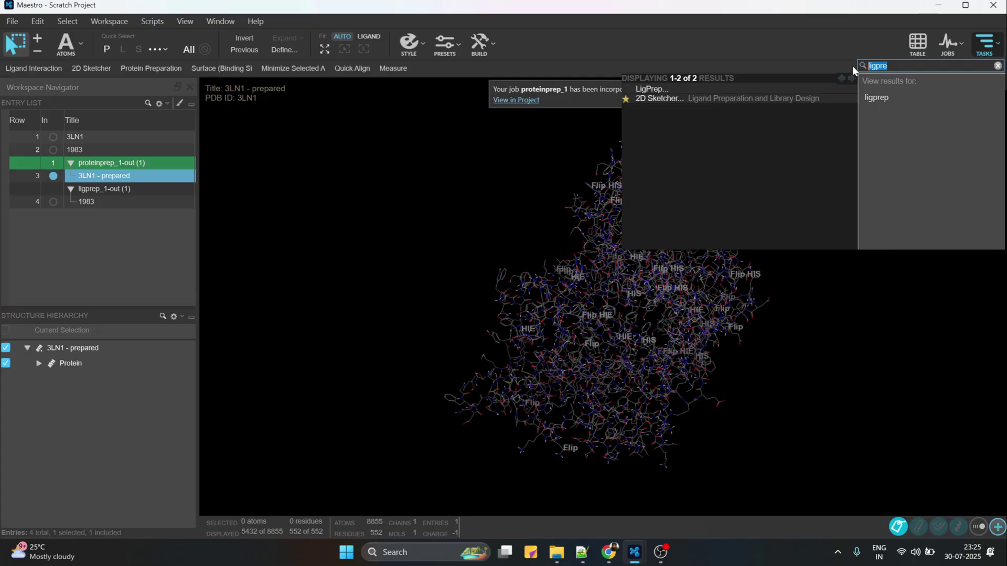
text(grid)
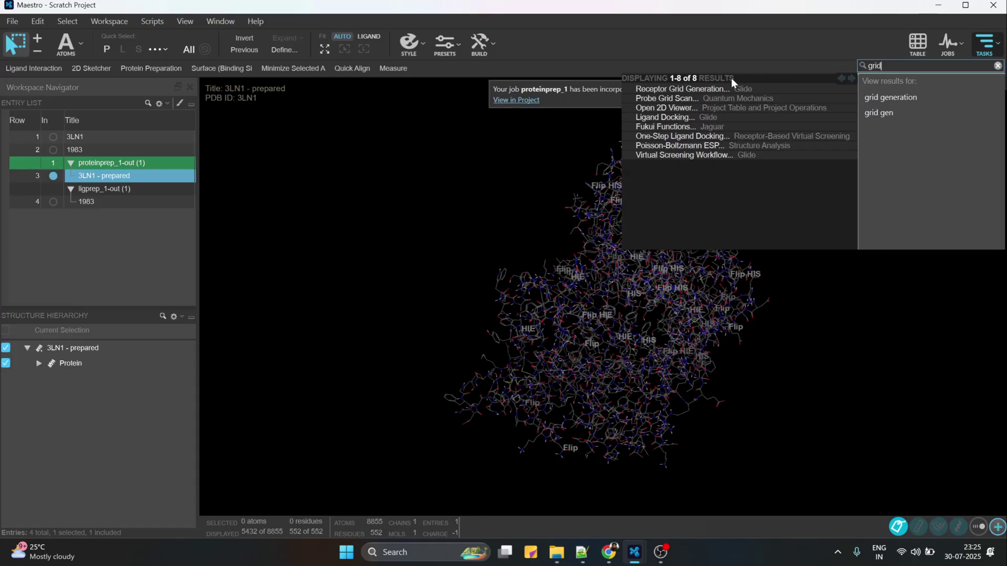
click(706, 88)
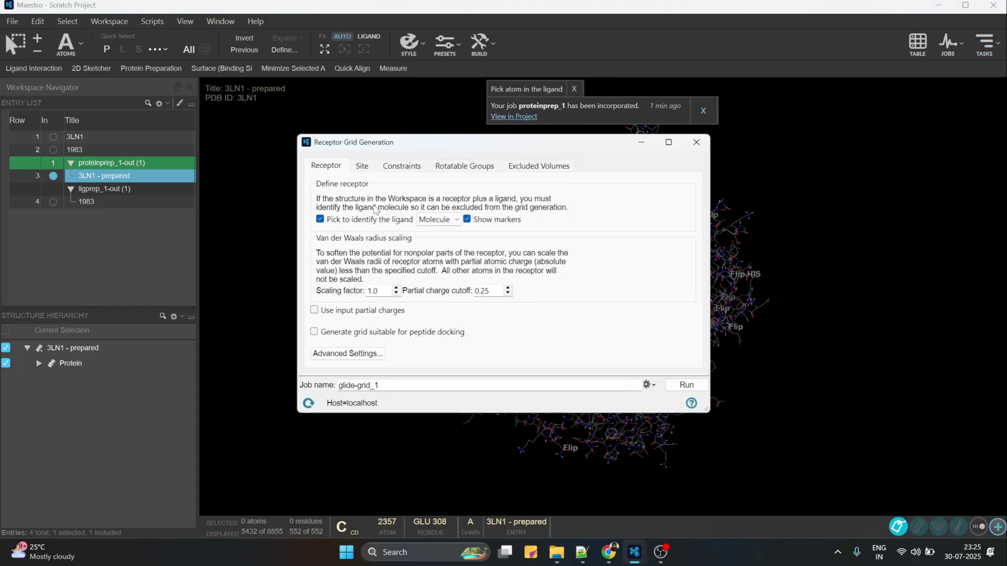
Step: Center the enclosing box on the centroid of selected residues and open the active site atom selection for entering residue numbers
click(364, 170)
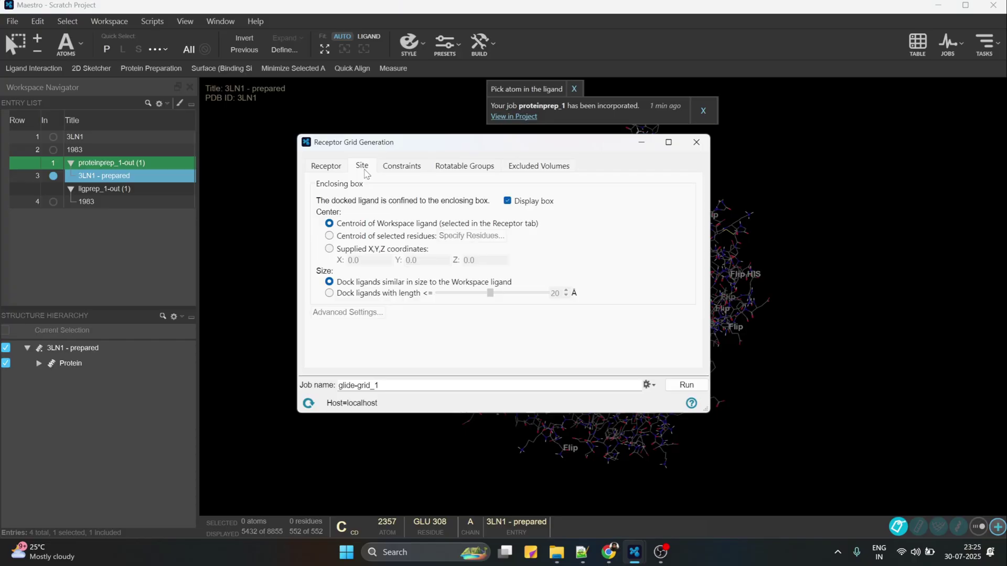
click(359, 241)
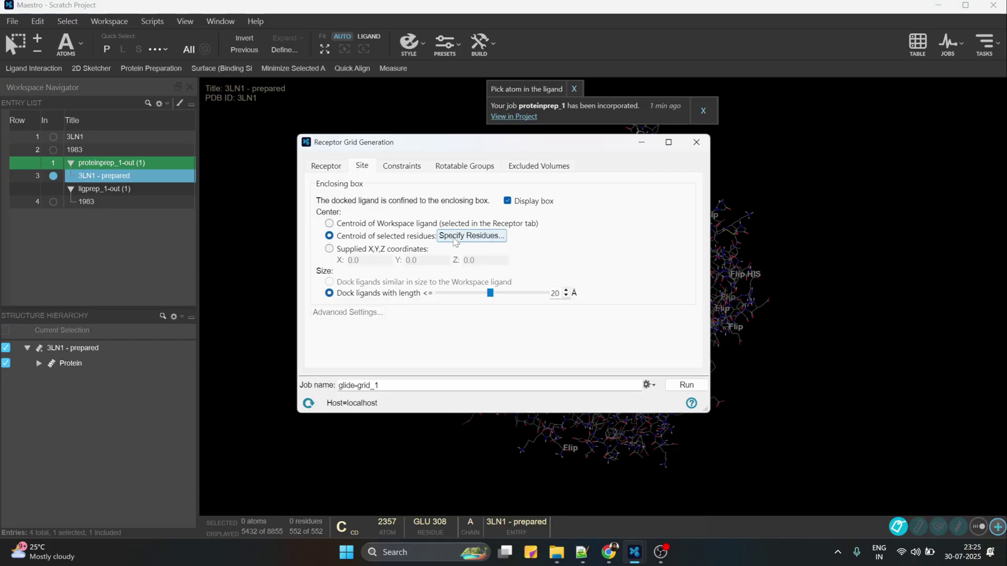
click(473, 237)
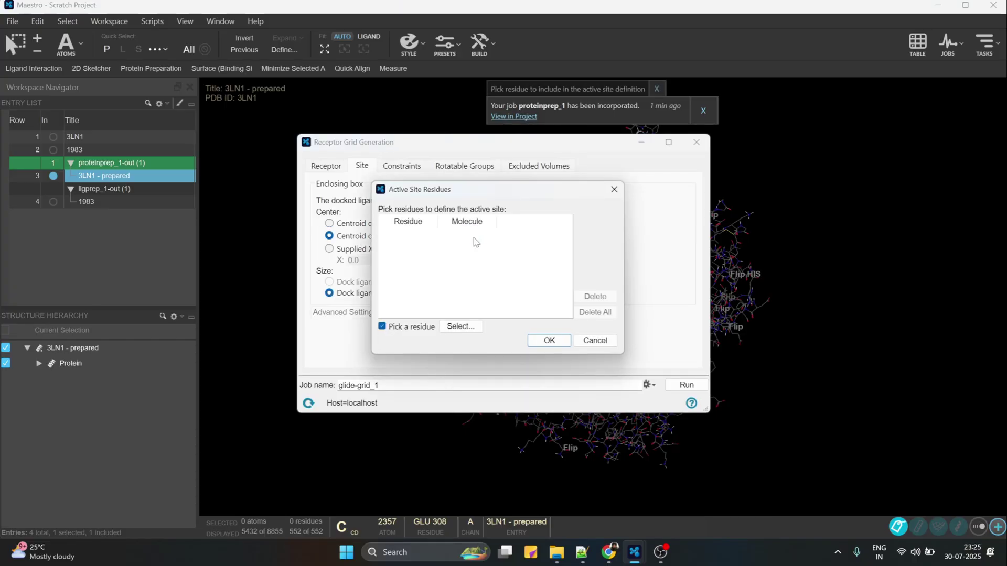
click(460, 326)
drag(740, 11, 450, 94)
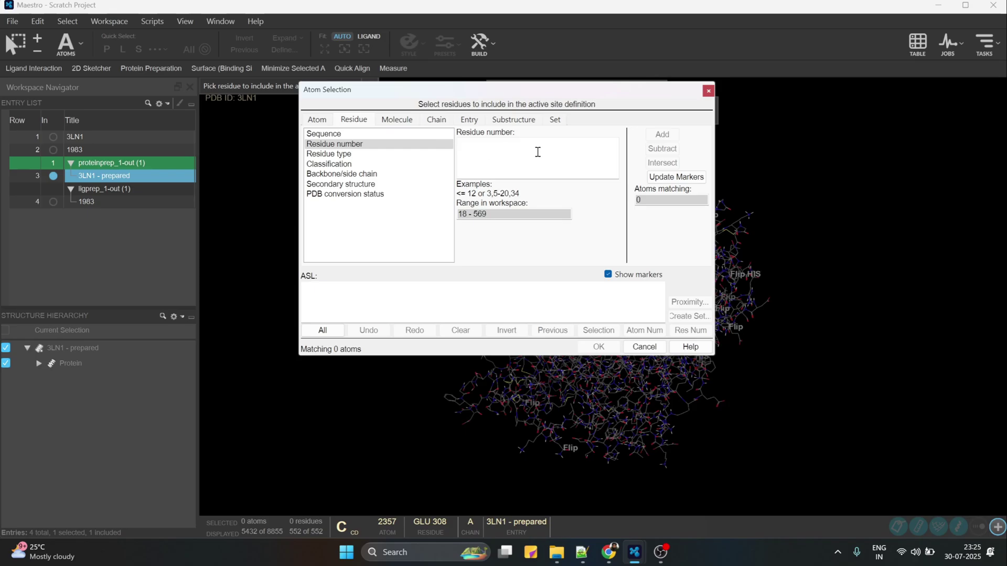
click(475, 146)
Step: Switch to Notepad++ and copy the residue number list, 75 through 517, from Active sites.txt
click(582, 552)
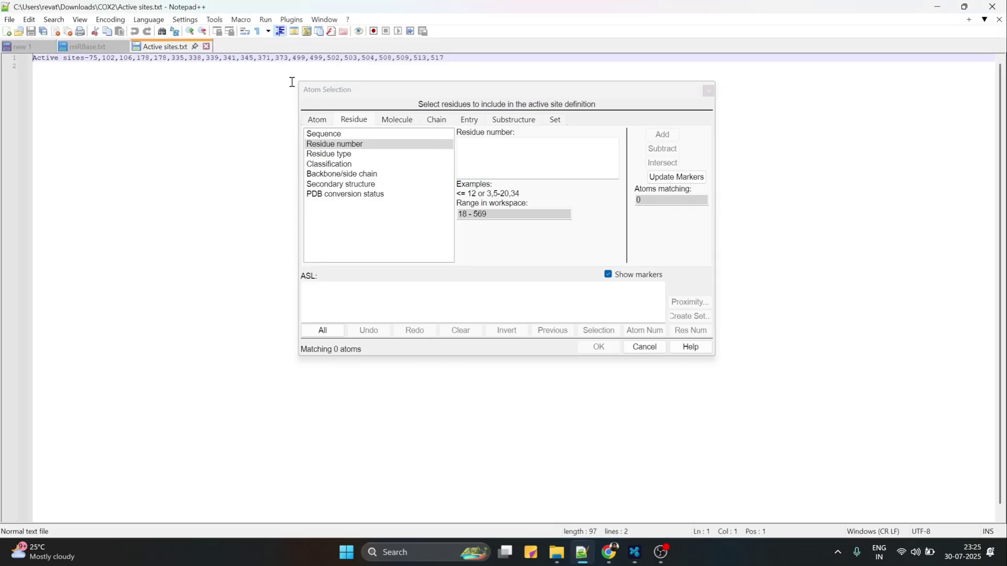
drag(90, 57, 446, 58)
key(ctrl+c)
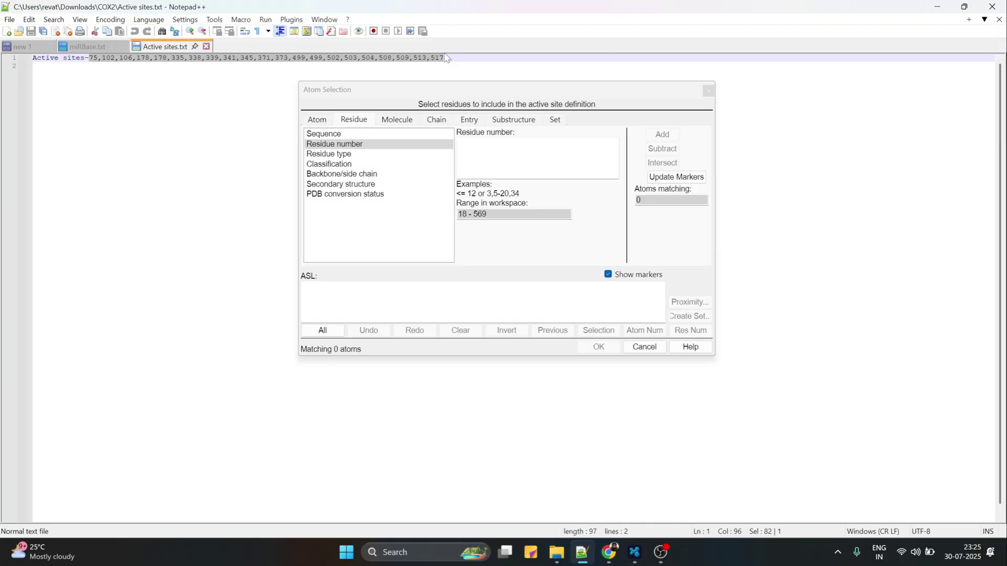
Step: Return to Maestro and add the copied residue numbers, 75 through 517, to the active site atom selection and accept it
click(486, 150)
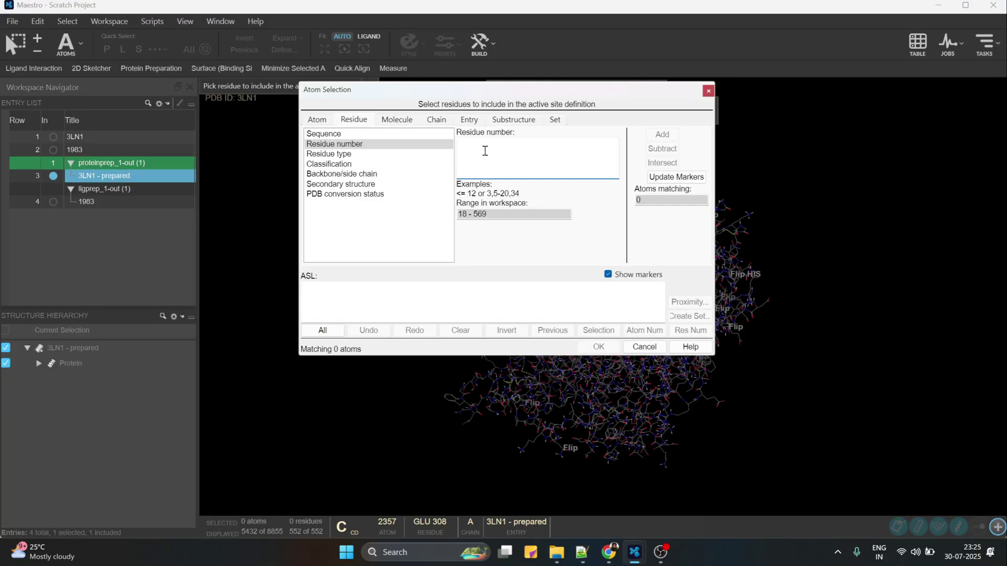
key(ctrl+v)
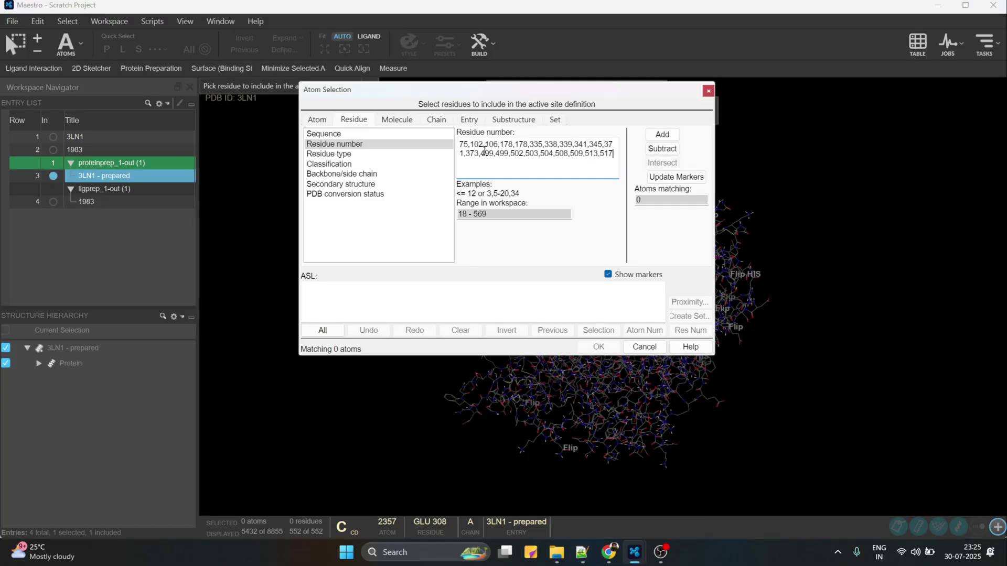
click(661, 136)
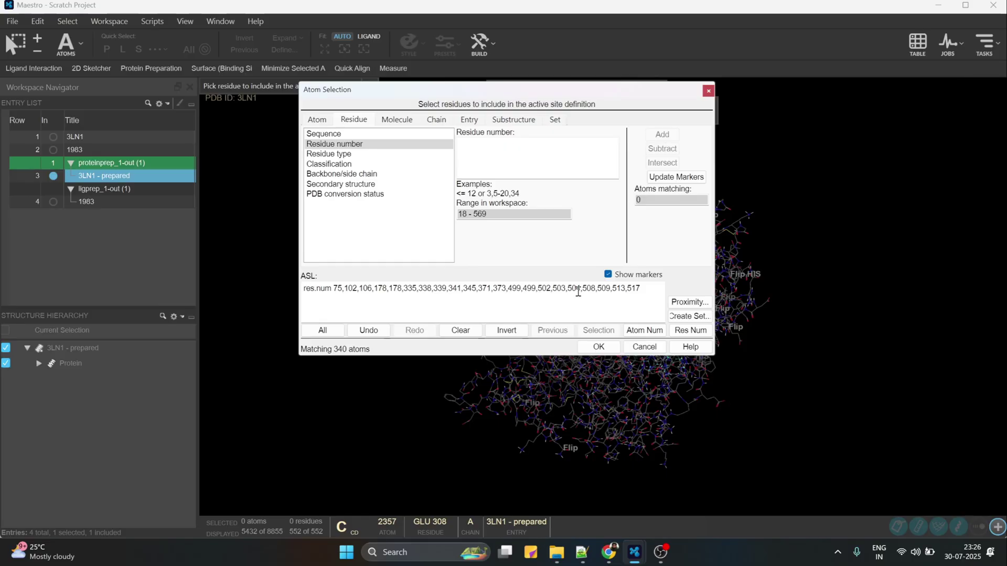
click(608, 349)
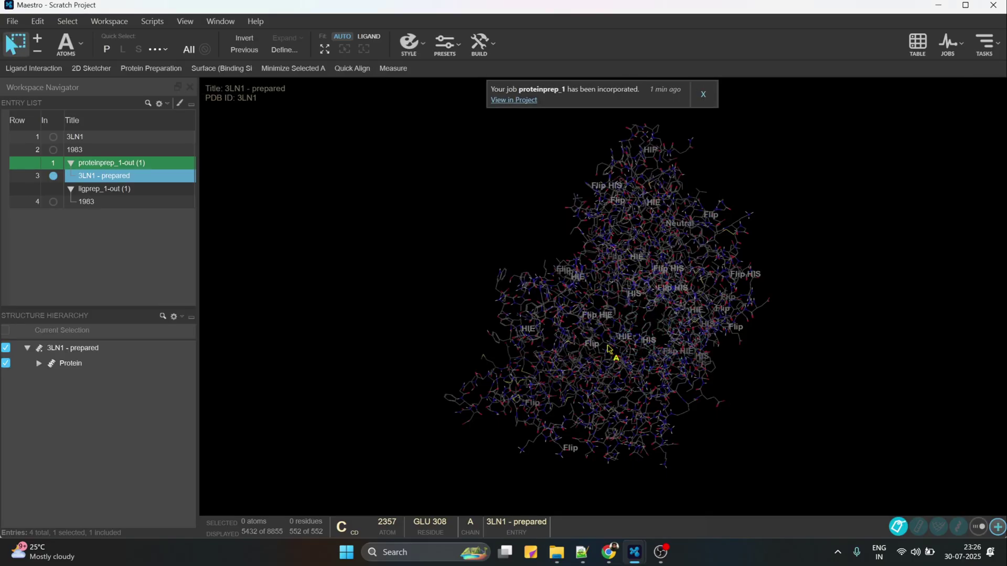
Step: Return to the Active Site Residues dialog, select all listed residues and accept them as the active site definition
mouse_move(645, 543)
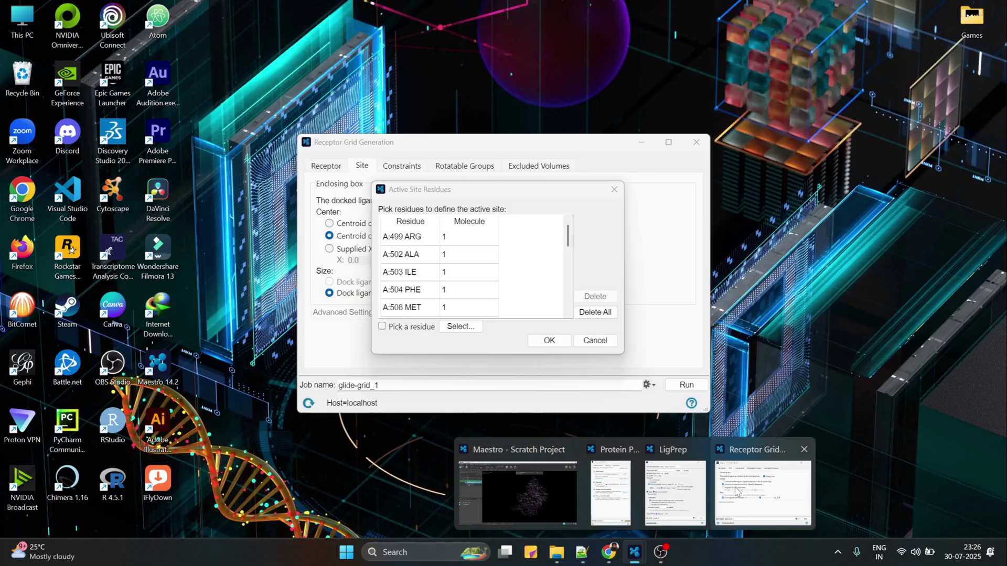
click(763, 493)
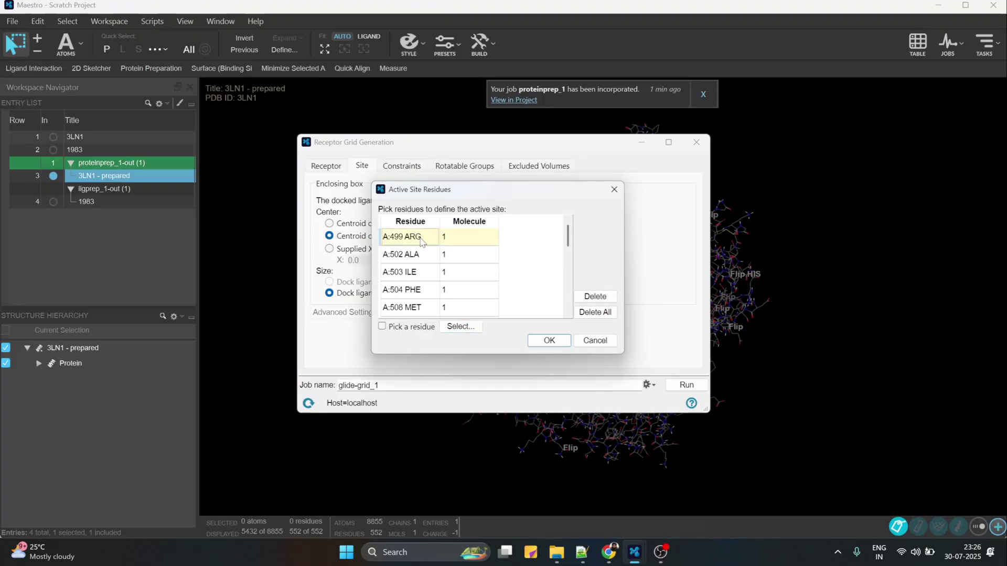
key(ctrl+a)
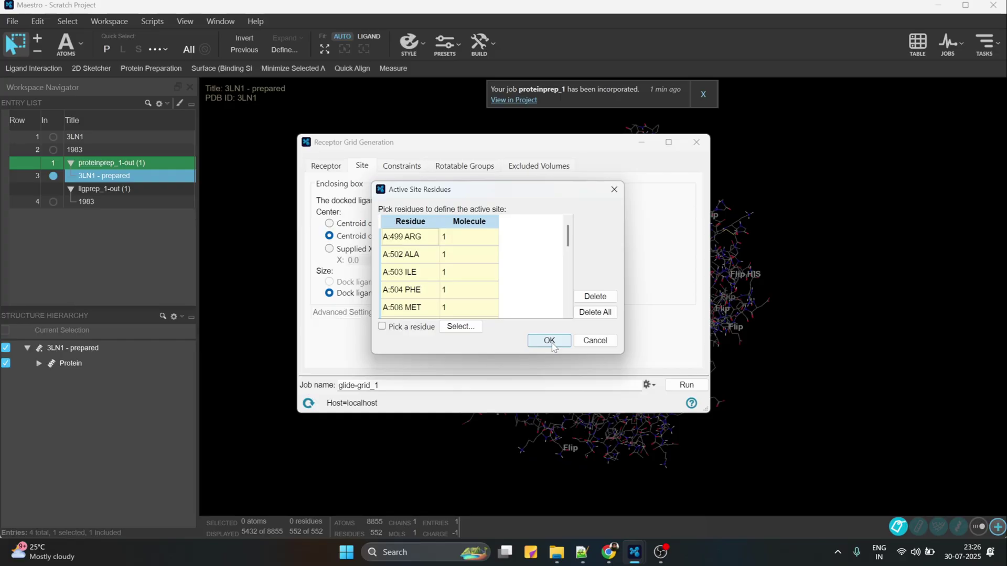
click(552, 345)
Step: Check the enclosing box around the protein and run the glide-grid_1 job with the ligand length limit at 20 Å
drag(562, 148, 344, 184)
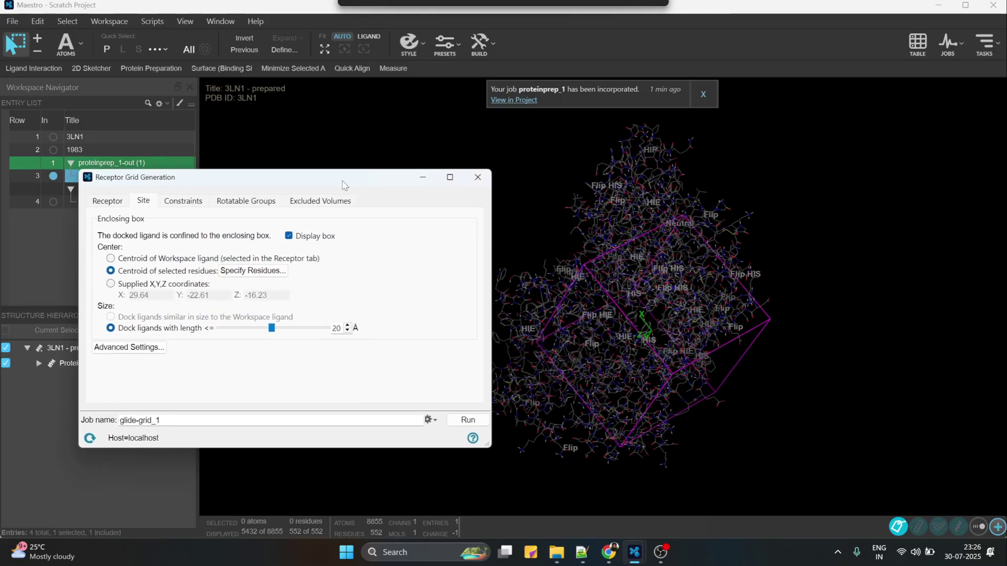
middle_drag(519, 241, 649, 244)
mouse_move(636, 556)
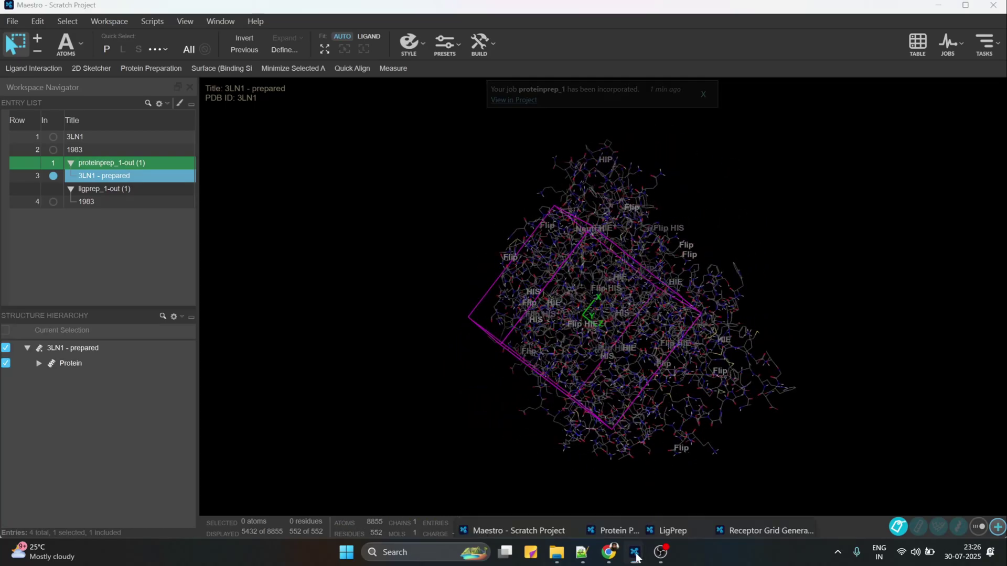
click(764, 485)
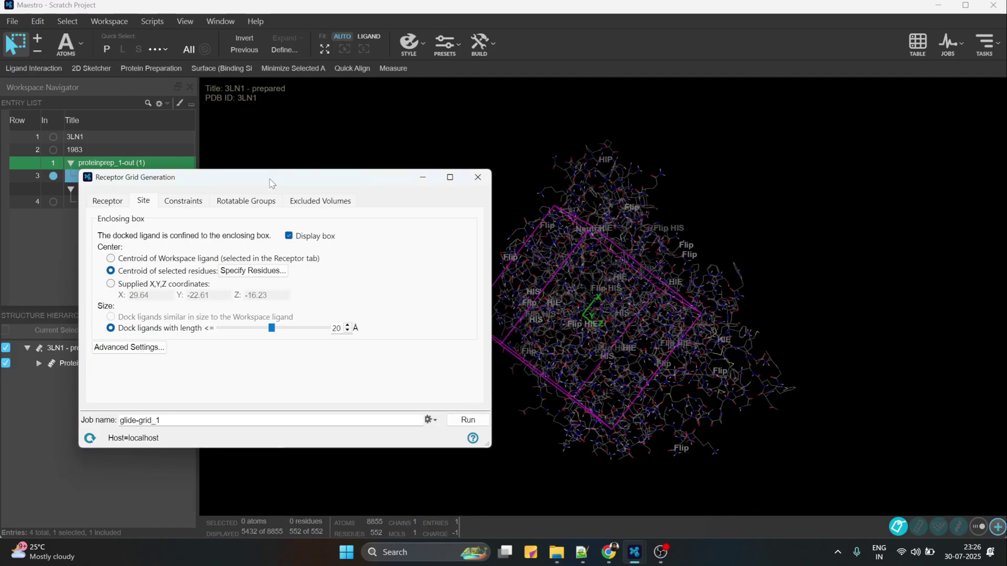
drag(272, 182, 306, 178)
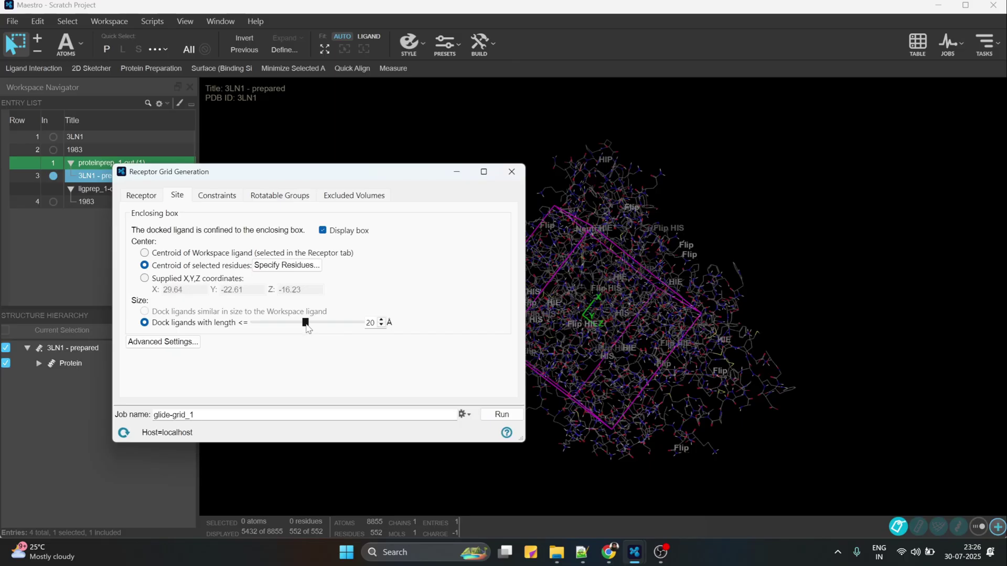
mouse_move(306, 325)
mouse_down()
mouse_move(291, 329)
mouse_move(309, 329)
mouse_up()
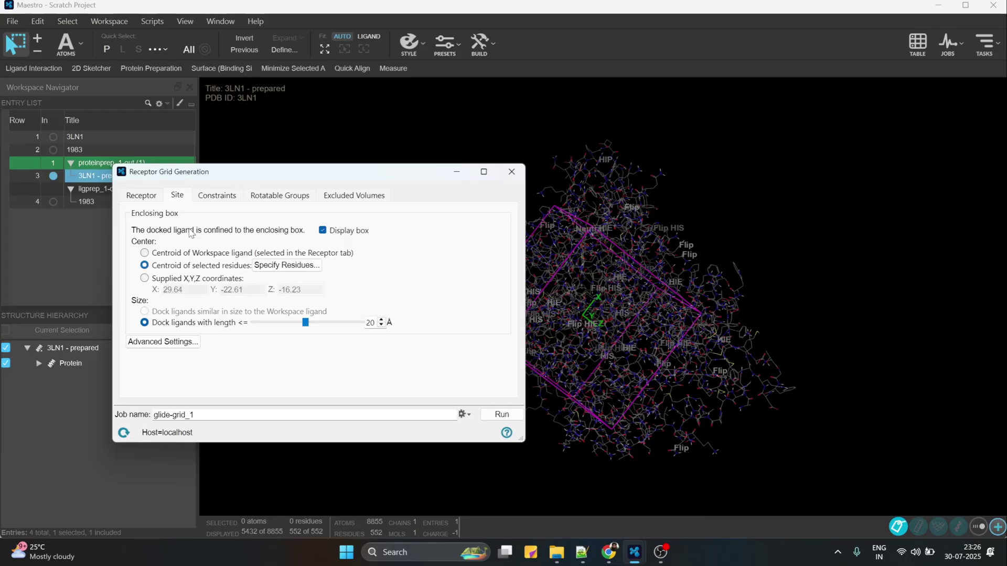
click(503, 418)
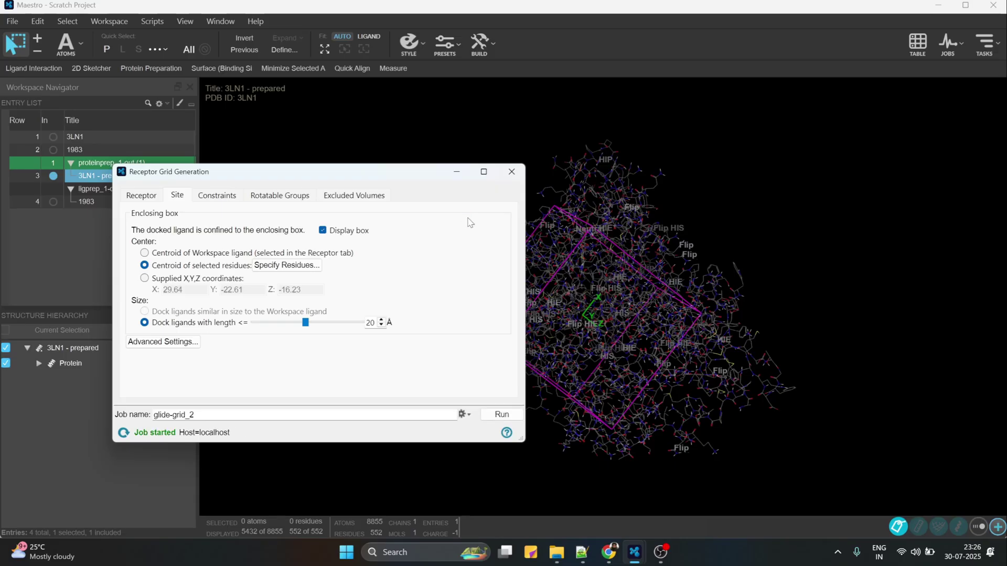
Step: Close the Receptor Grid Generation window and the leftover LigPrep window
click(511, 173)
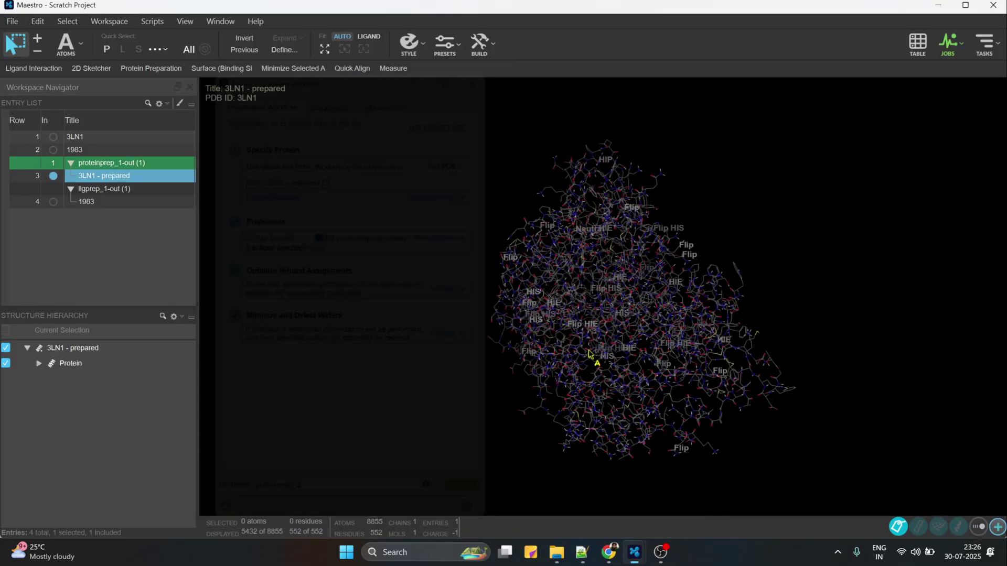
mouse_move(634, 552)
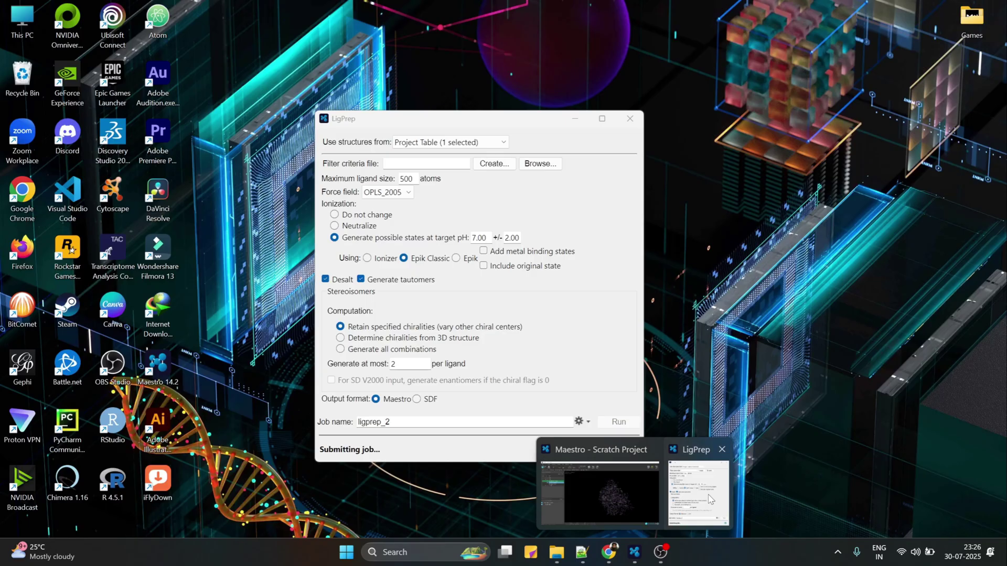
click(692, 485)
click(624, 126)
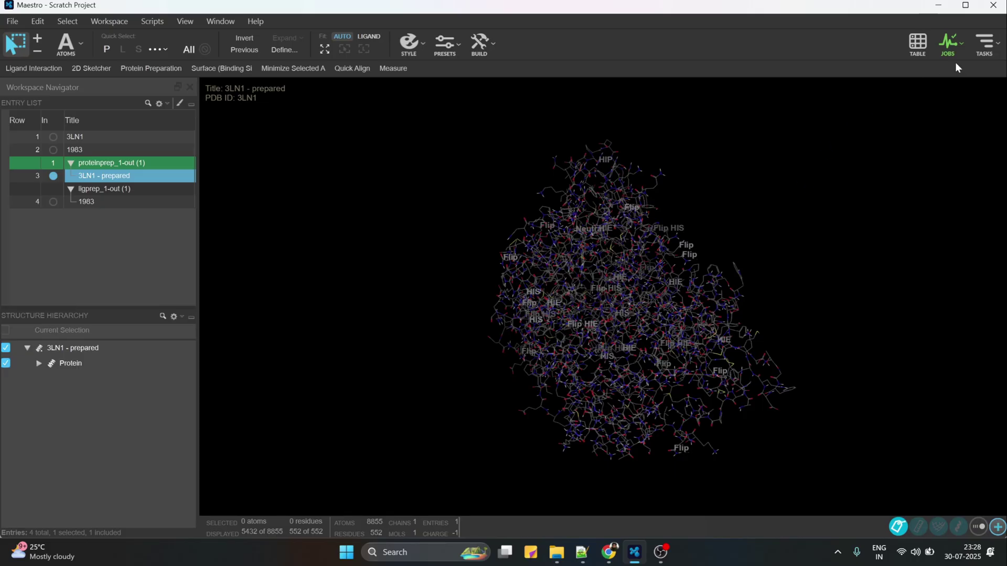
Step: Search the tasks for "ligand docking" and open Glide's Ligand Docking
click(985, 48)
click(806, 66)
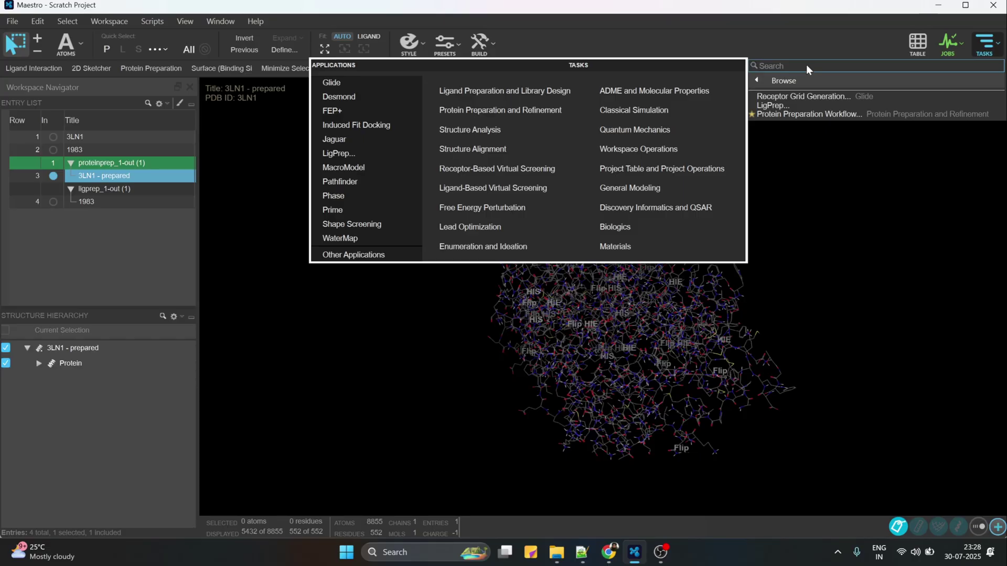
text(ligand)
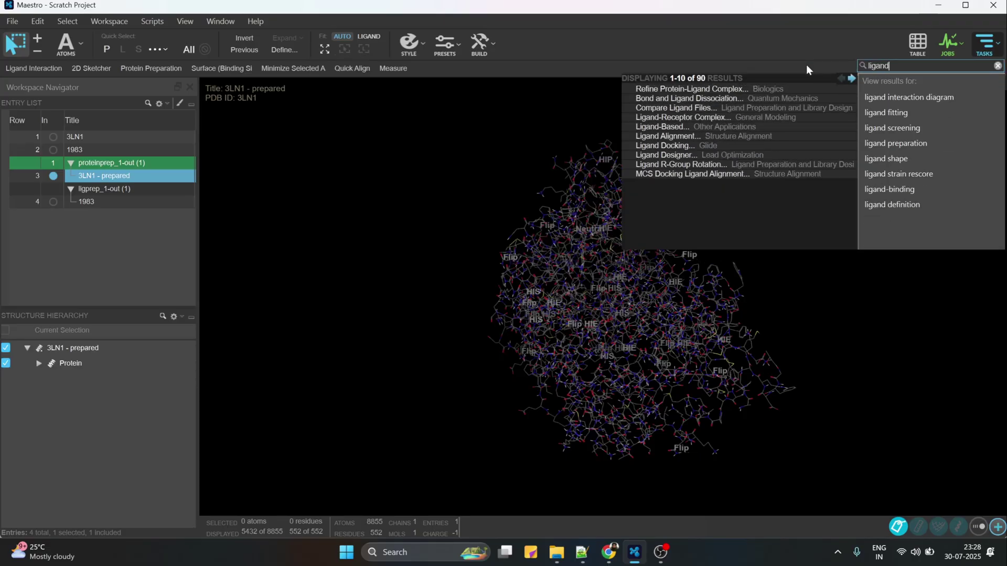
text( docking)
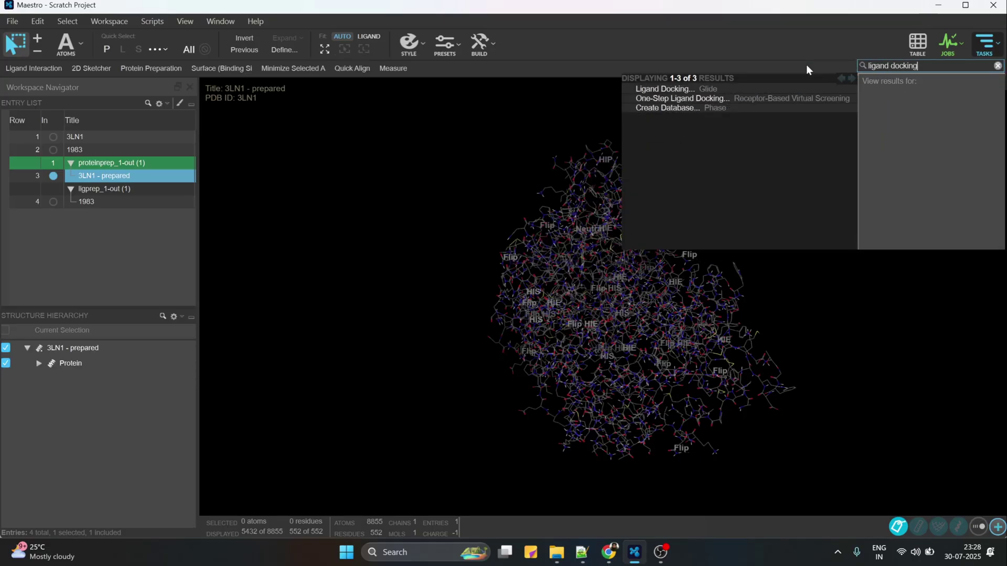
click(684, 89)
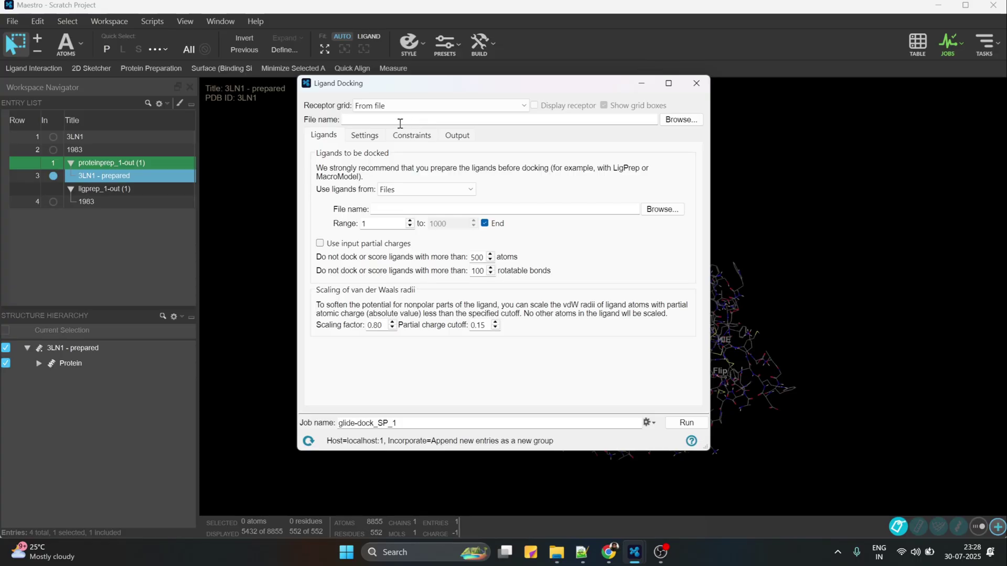
Step: Load glide-grid_1.zip from the COX2\glide-grid_1 folder as the receptor grid for docking
click(493, 107)
click(493, 107)
click(680, 120)
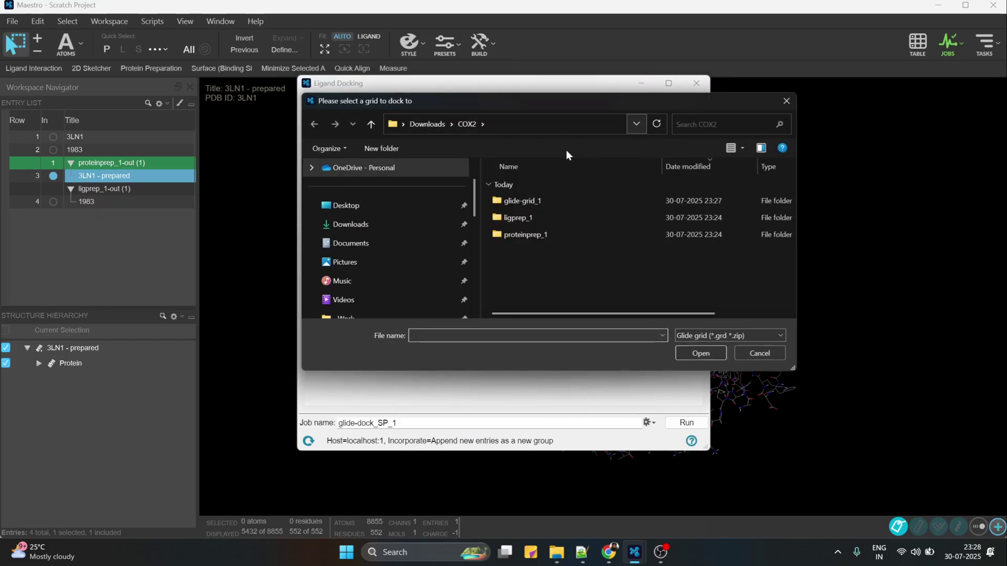
drag(520, 109, 436, 133)
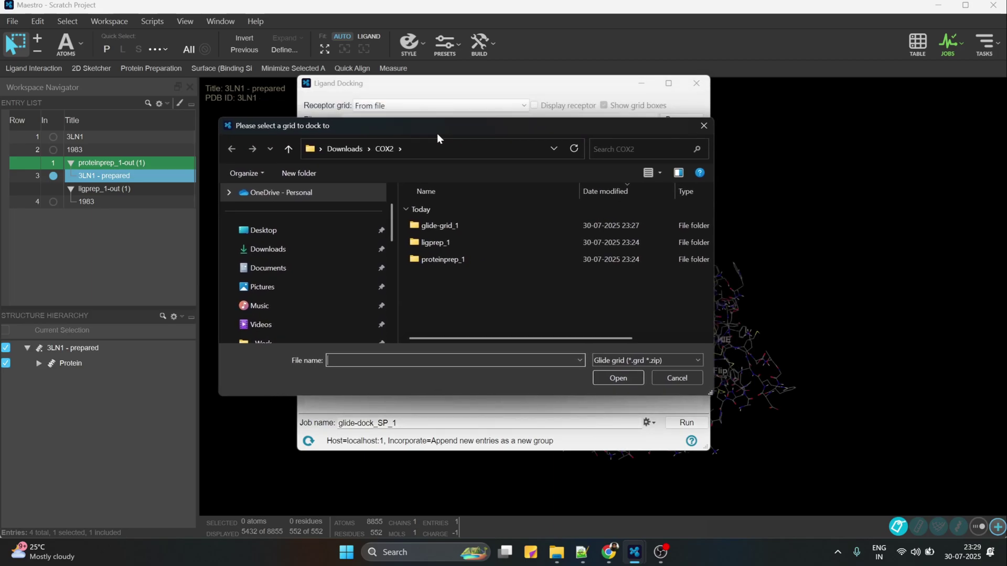
double_click(457, 227)
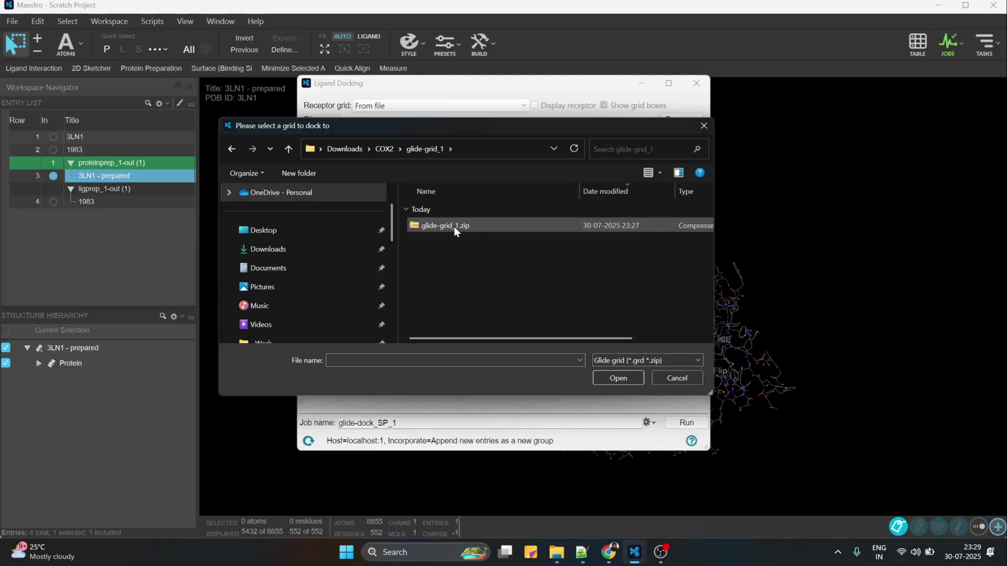
click(454, 227)
click(606, 376)
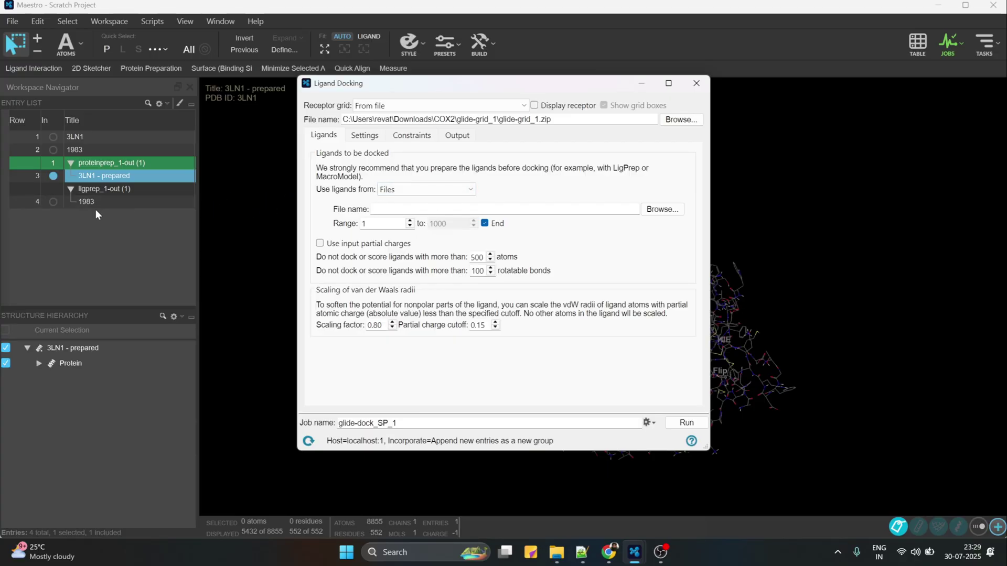
Step: Include and select the 1983 entry under ligprep_1-out and take the docking ligands from Project Table (1 selected)
click(54, 202)
click(68, 204)
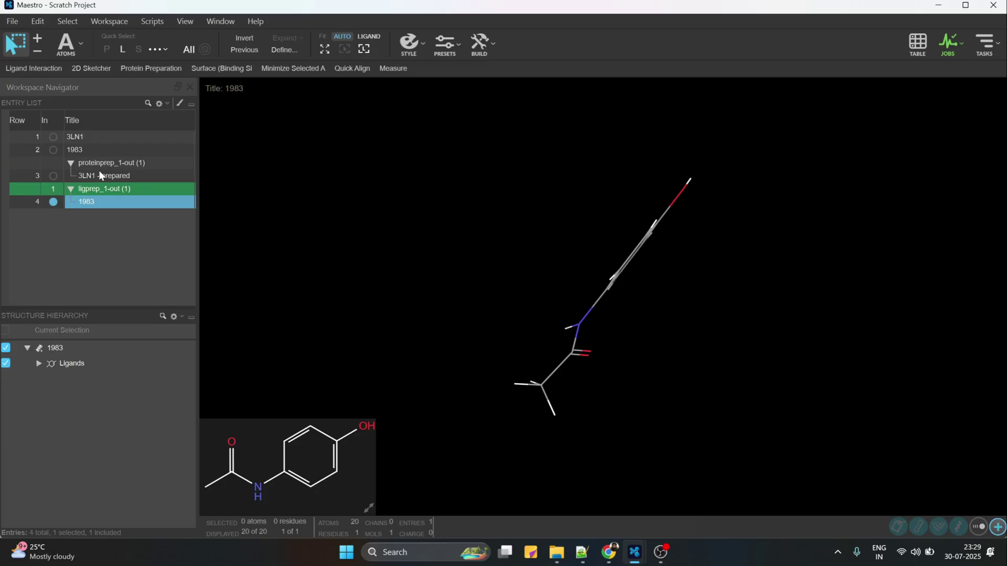
mouse_move(642, 558)
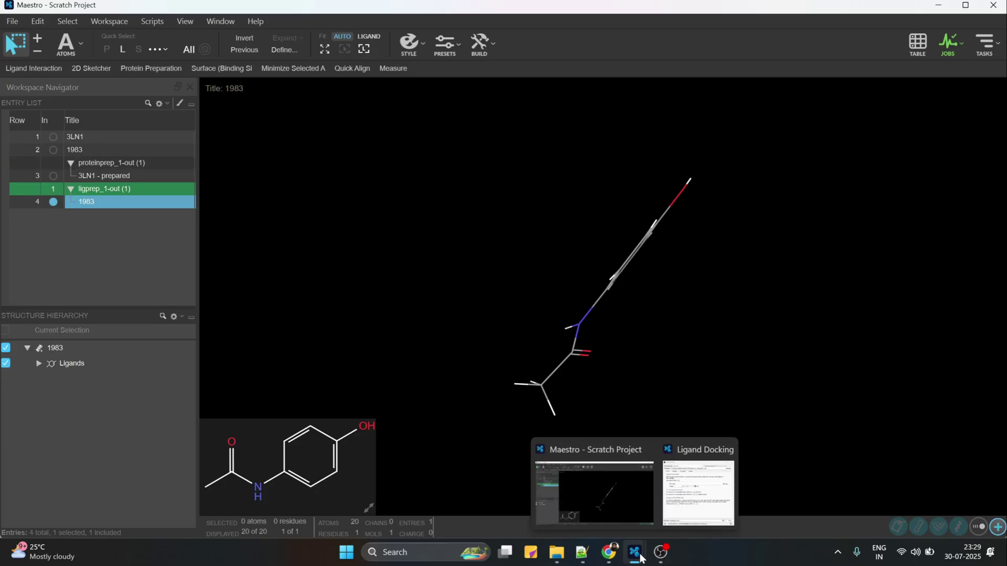
click(675, 499)
click(419, 192)
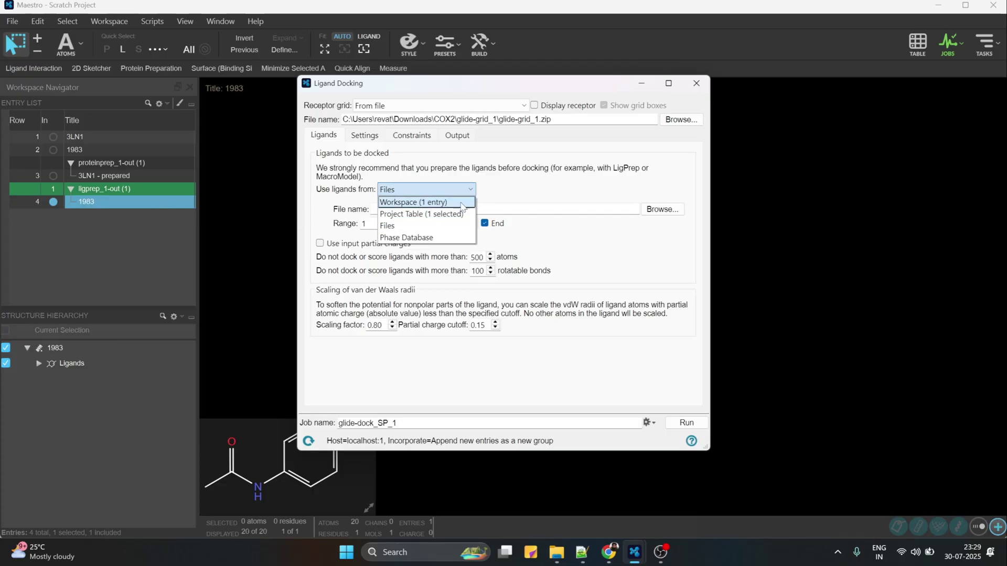
click(418, 215)
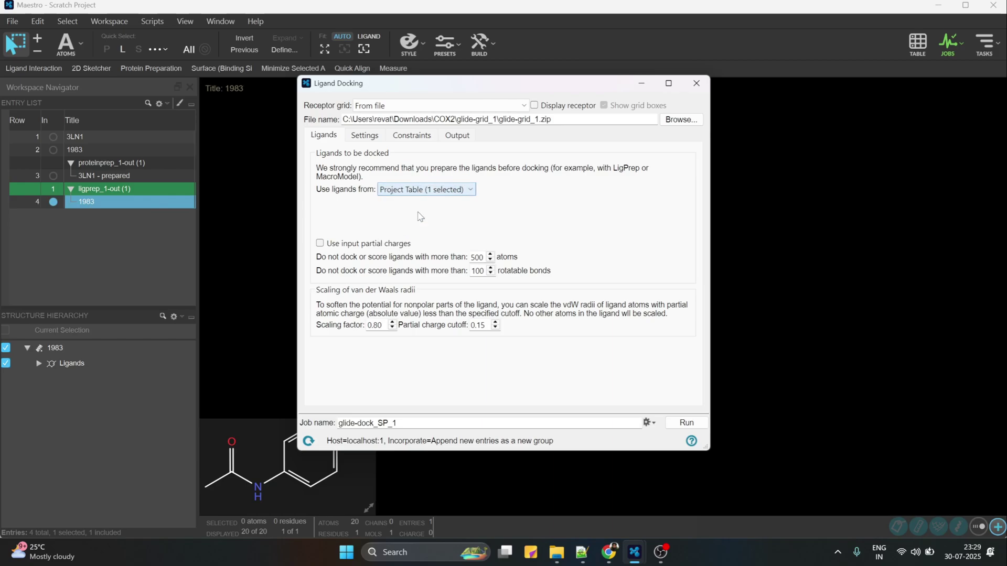
Step: Choose SP (standard precision) for the docking, run the glide-dock_SP_1 job and minimize the Ligand Docking window
click(367, 138)
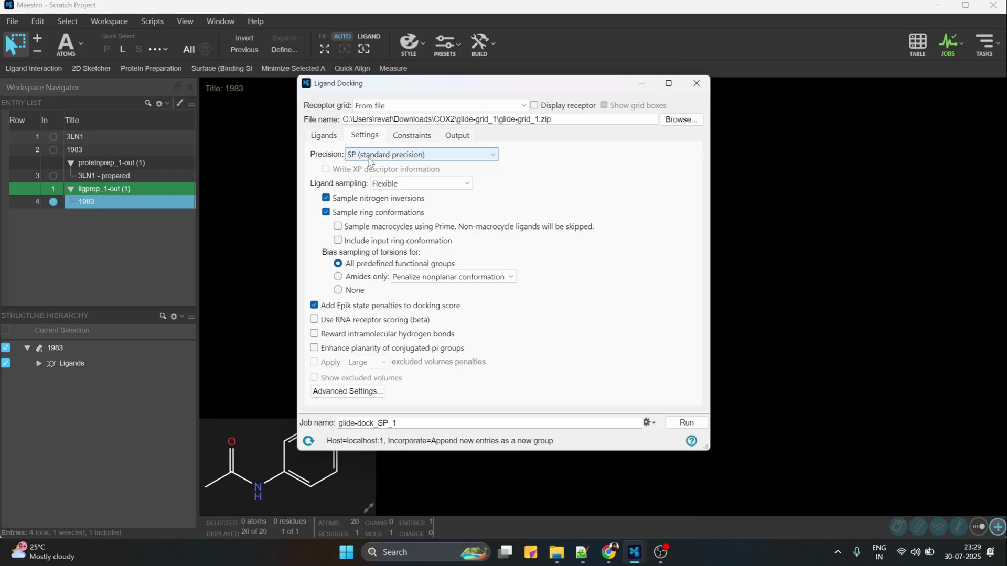
click(370, 155)
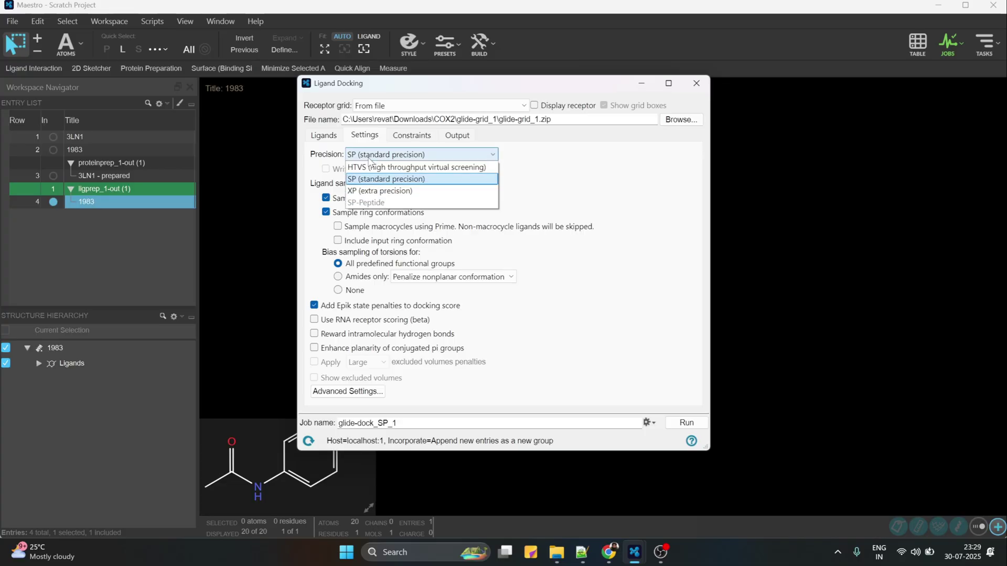
click(403, 179)
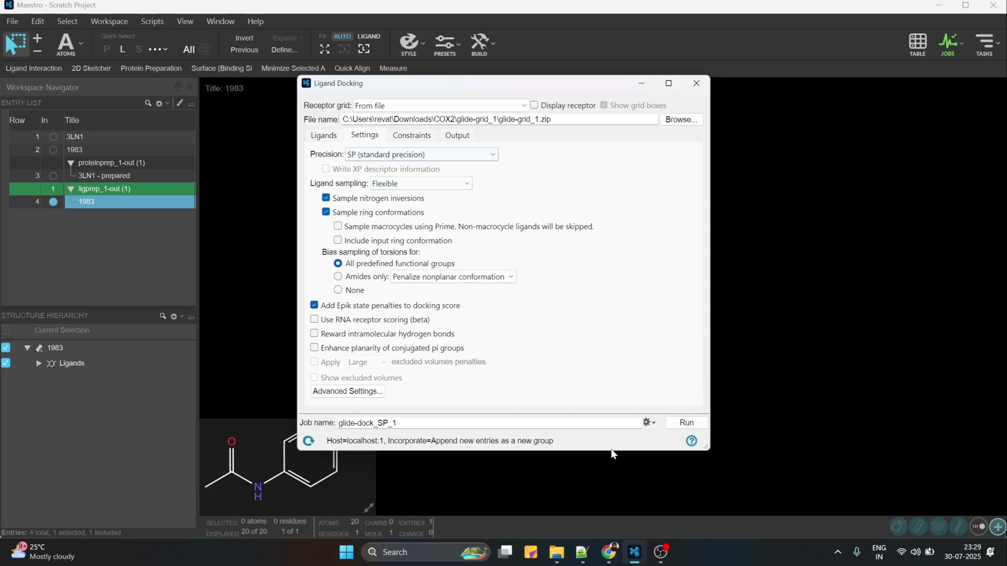
click(687, 423)
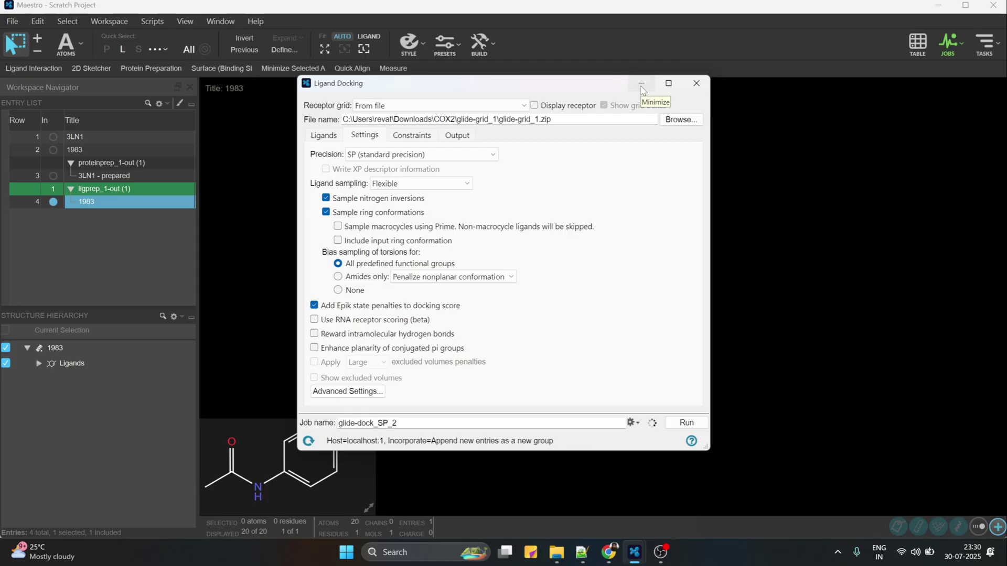
click(641, 87)
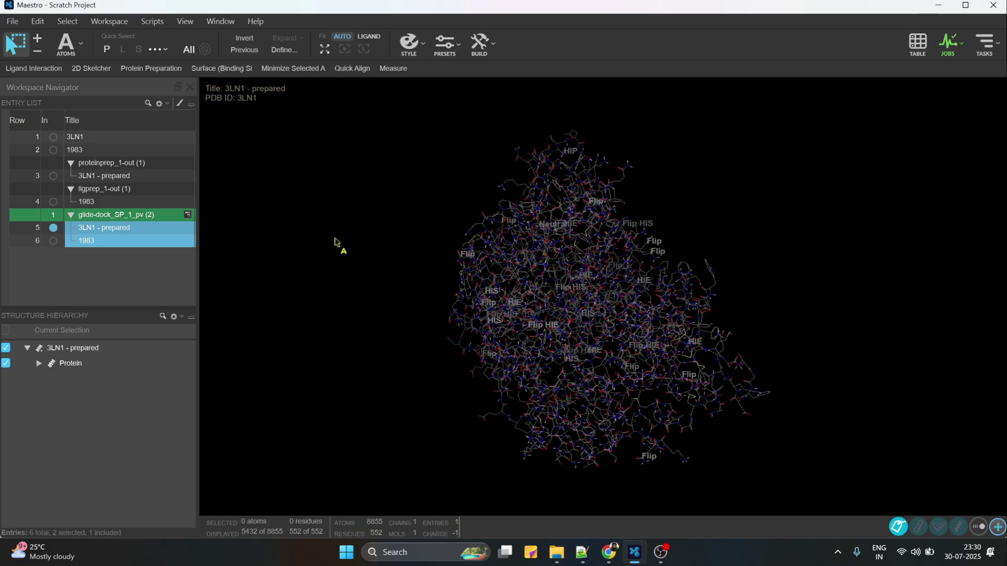
Step: Apply the default custom preset to the 3LN1 - prepared entry from the docking output
click(443, 51)
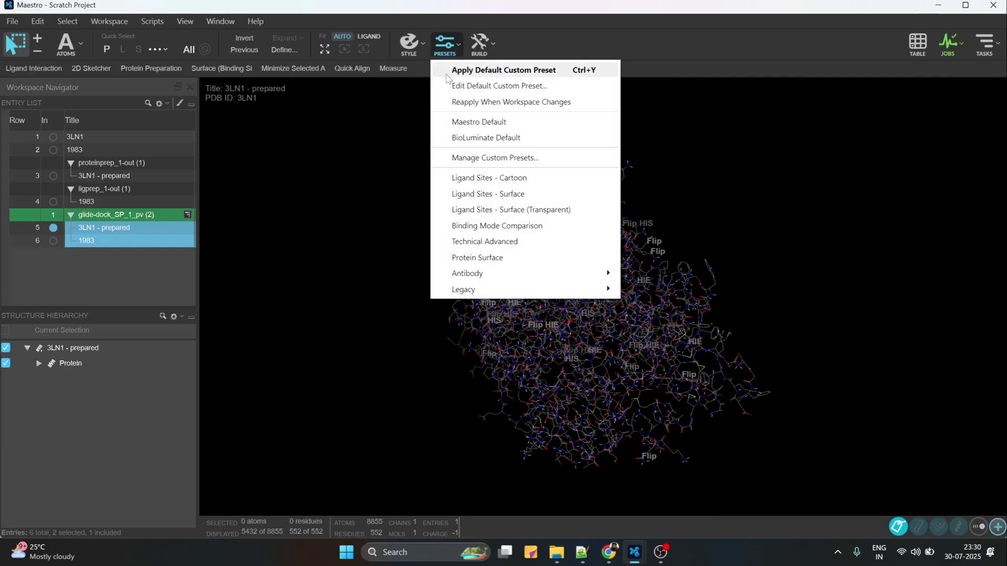
click(529, 74)
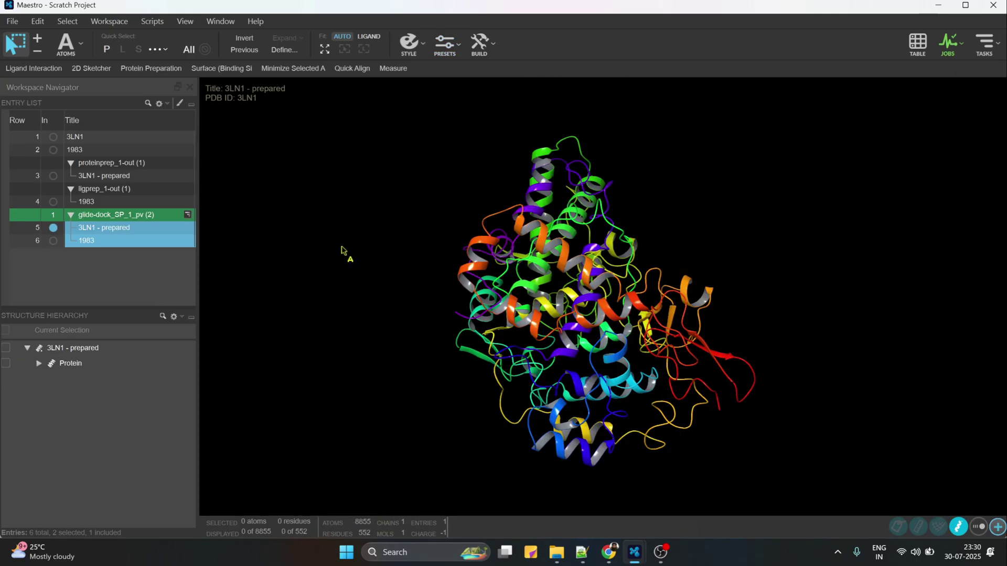
Step: Include the docked 1983 ligand together with 3LN1 - prepared, apply the default preset and inspect the pose in the binding site
click(53, 240)
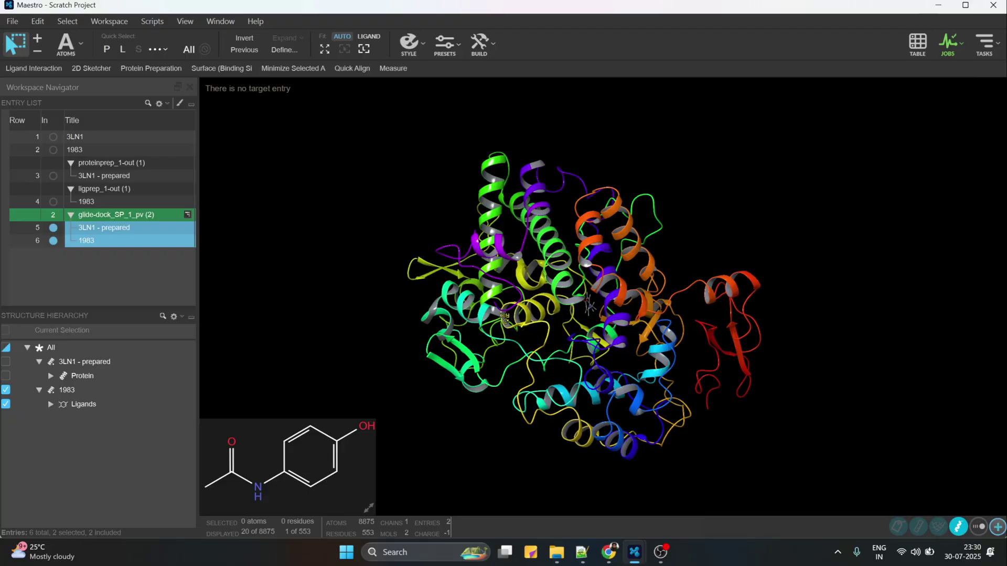
click(445, 44)
click(454, 72)
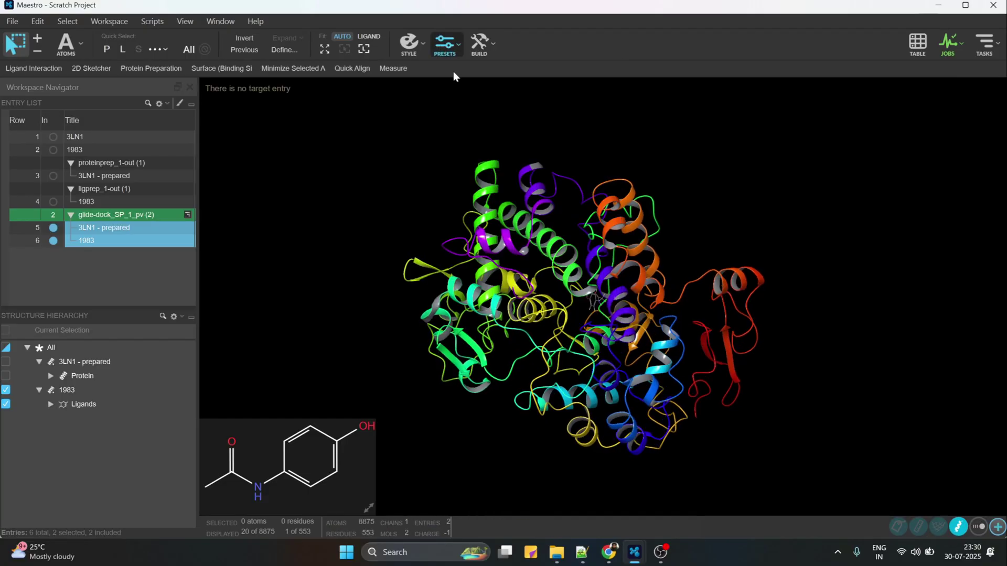
middle_drag(499, 375, 519, 401)
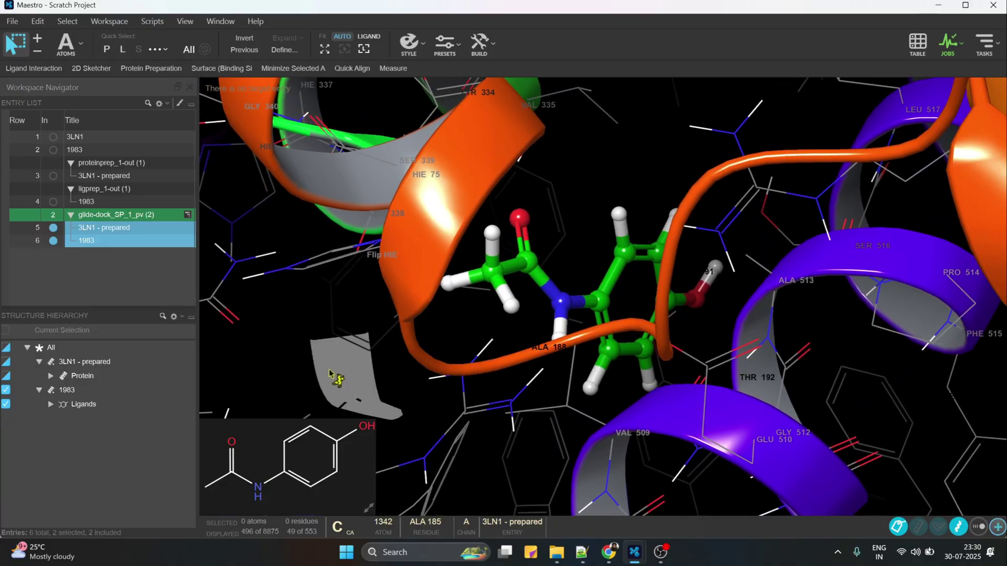
middle_drag(258, 383, 440, 330)
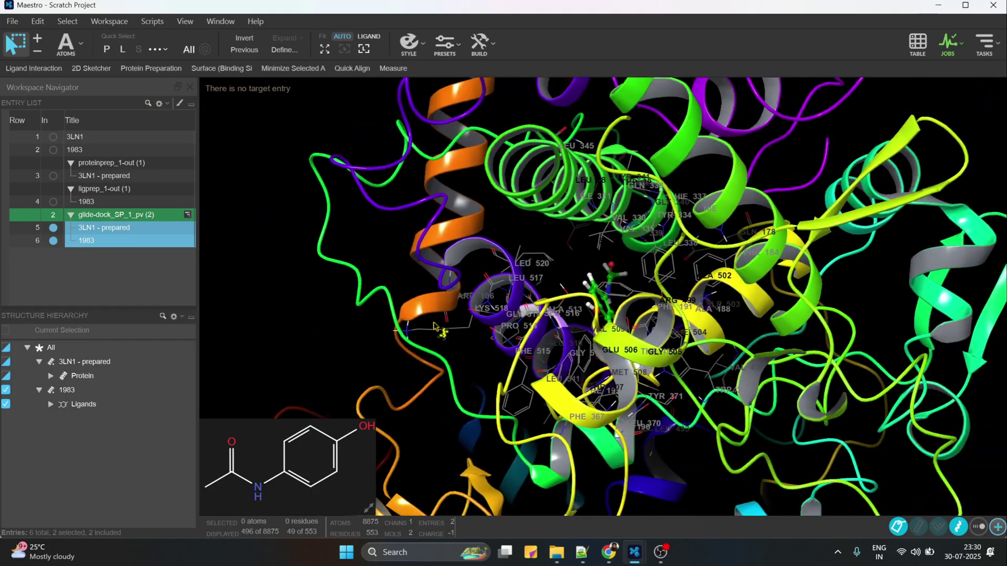
middle_drag(333, 341, 580, 386)
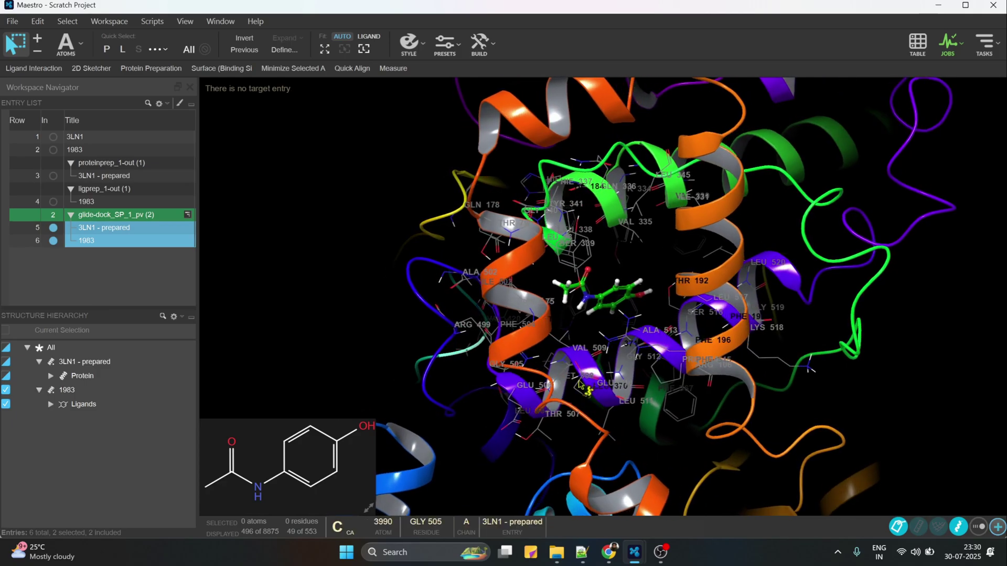
Step: Turn on the display of non-covalent interactions between the docked ligand and the protein and view the contacts up close
click(978, 528)
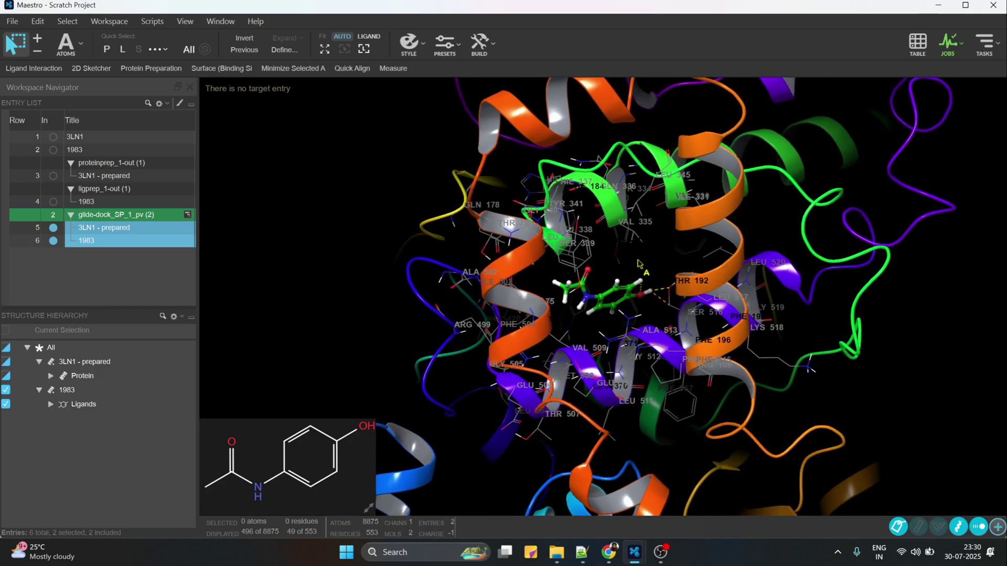
middle_drag(637, 277, 697, 312)
middle_drag(598, 336, 540, 362)
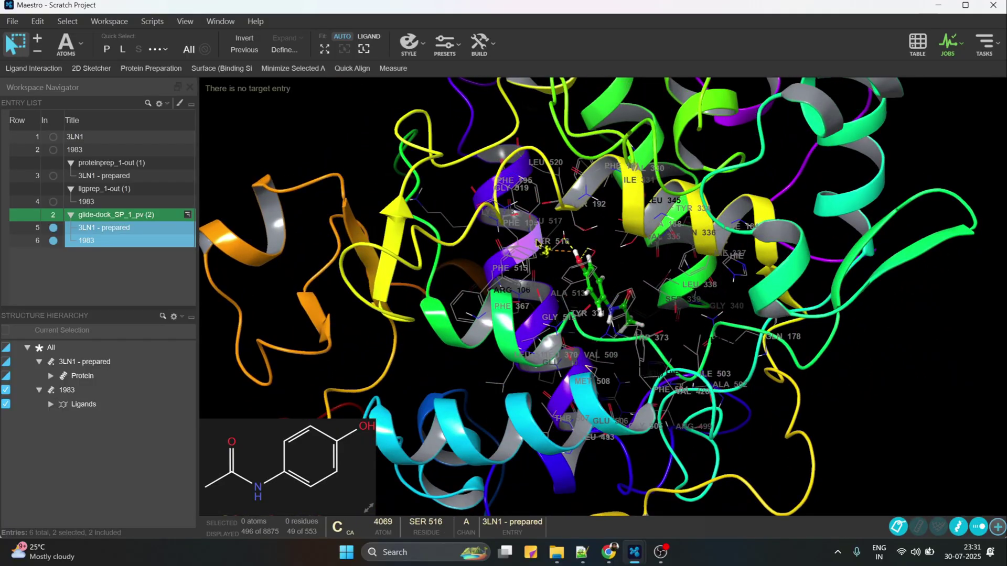
scroll(555, 255, up, 3)
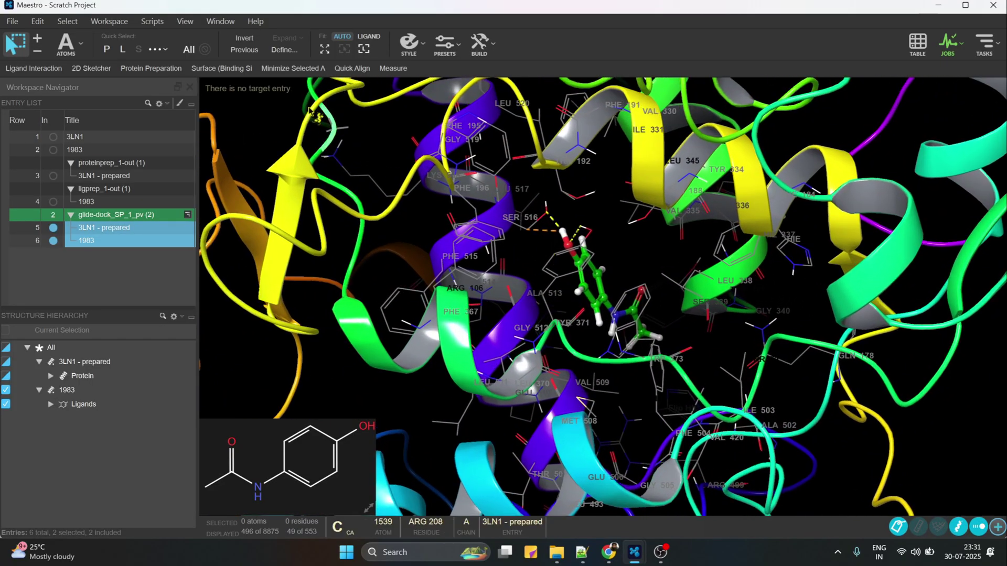
Step: Generate the 2D ligand interaction diagram for the docked ligand, add the LID legend and minimize the diagram window
click(33, 71)
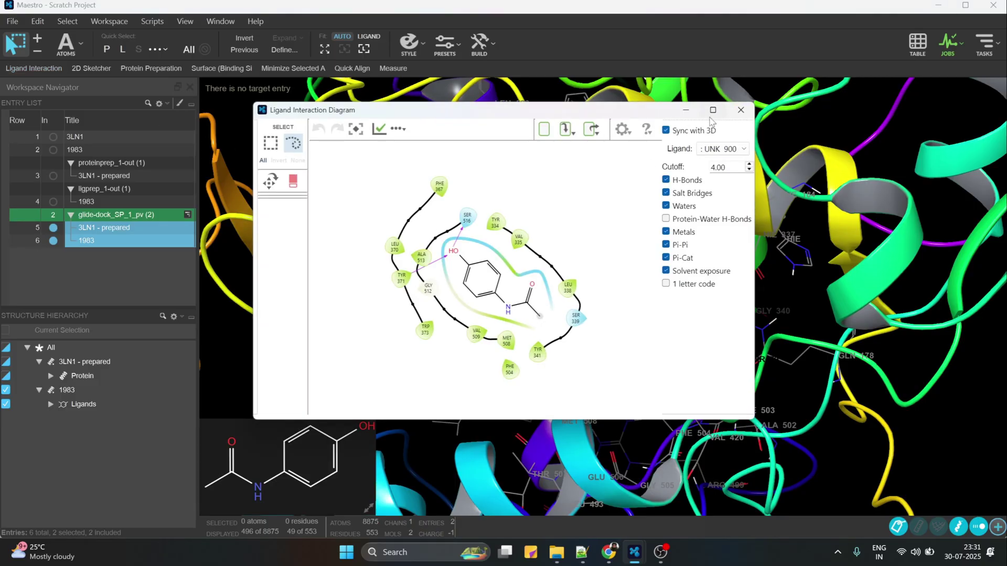
click(713, 111)
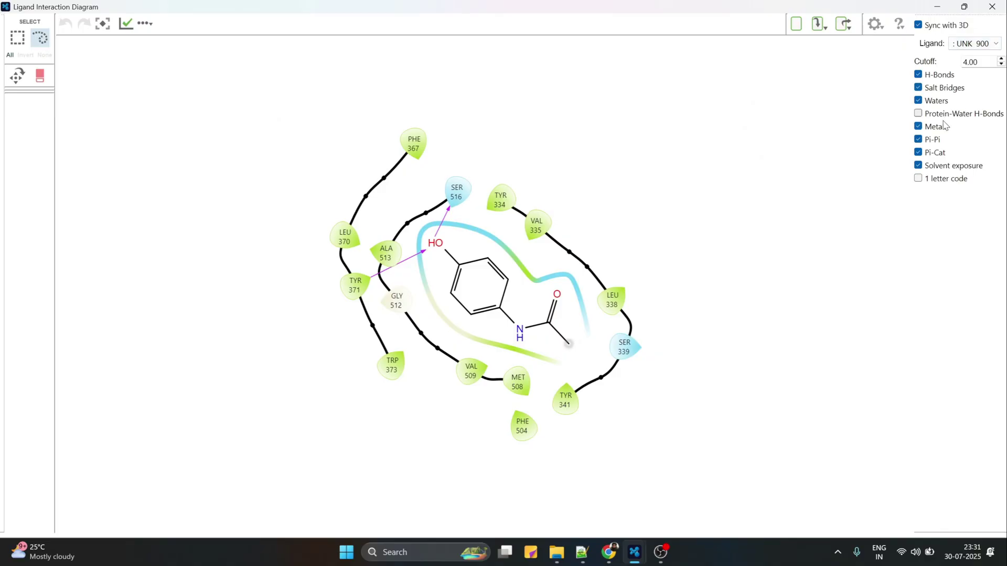
click(874, 24)
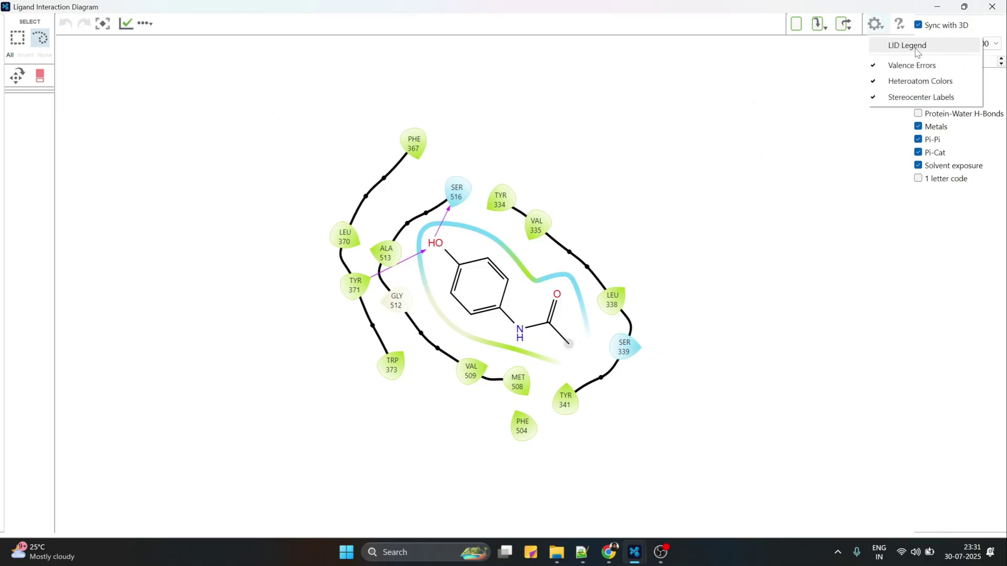
click(907, 46)
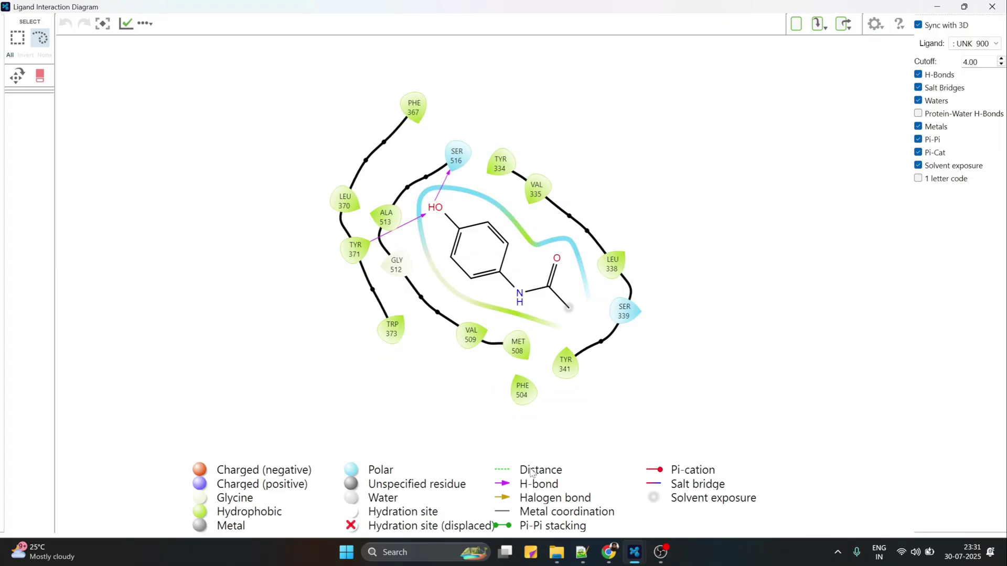
click(937, 6)
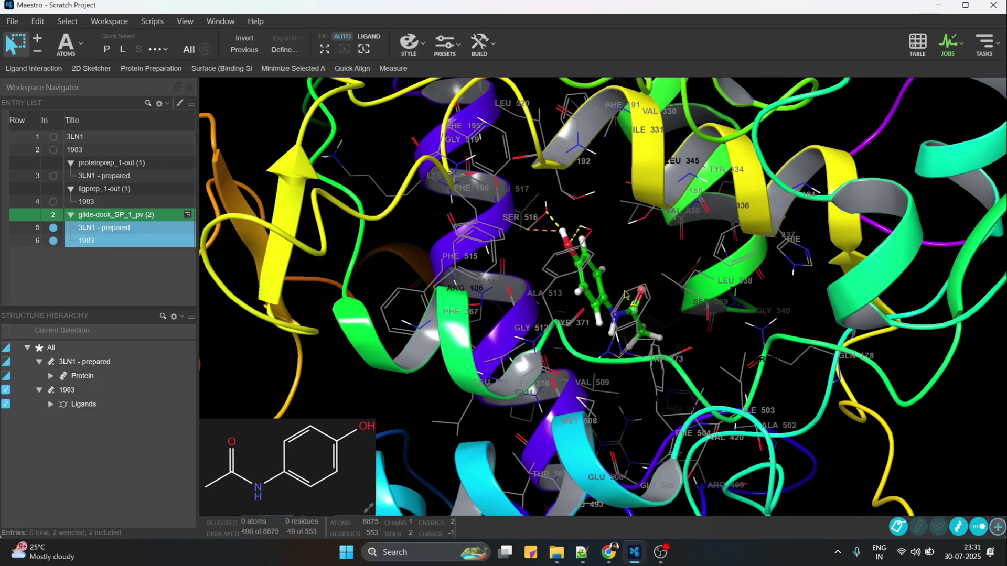
Step: Measure the hydrogen bond distance from the ligand's hydroxyl hydrogen to the side-chain oxygen of SER 516
right_drag(616, 238, 563, 267)
scroll(460, 239, up, 5)
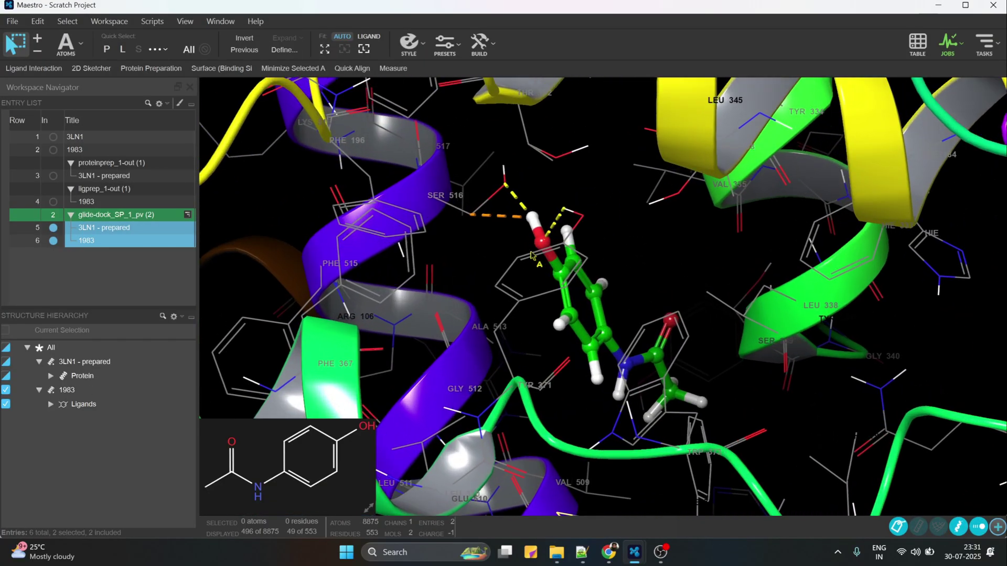
middle_drag(460, 239, 464, 225)
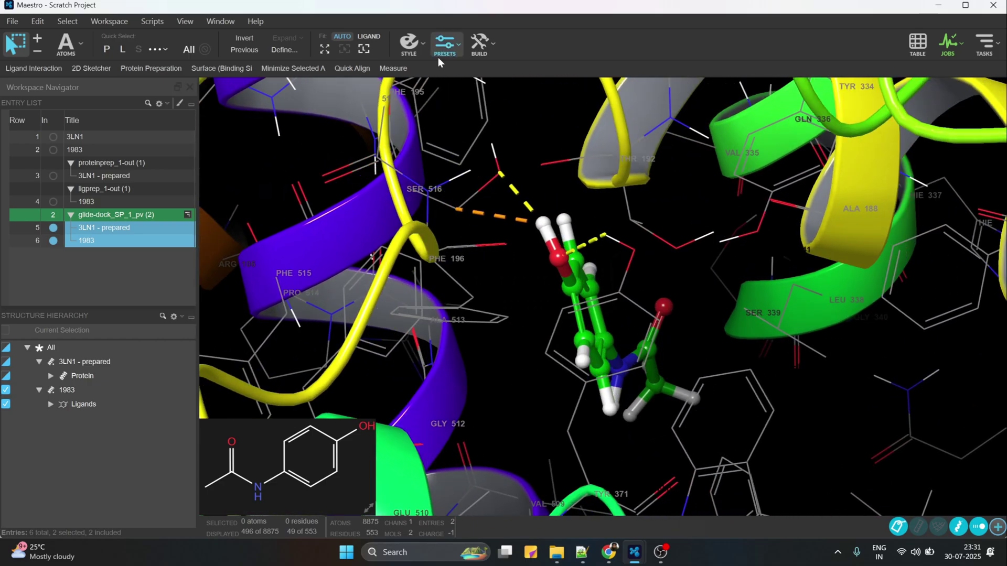
click(389, 71)
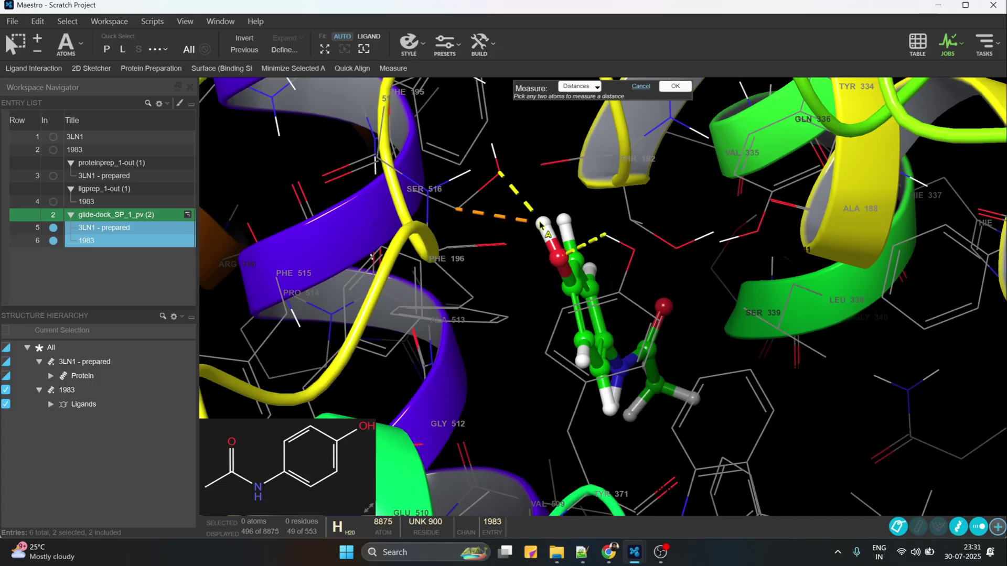
click(541, 225)
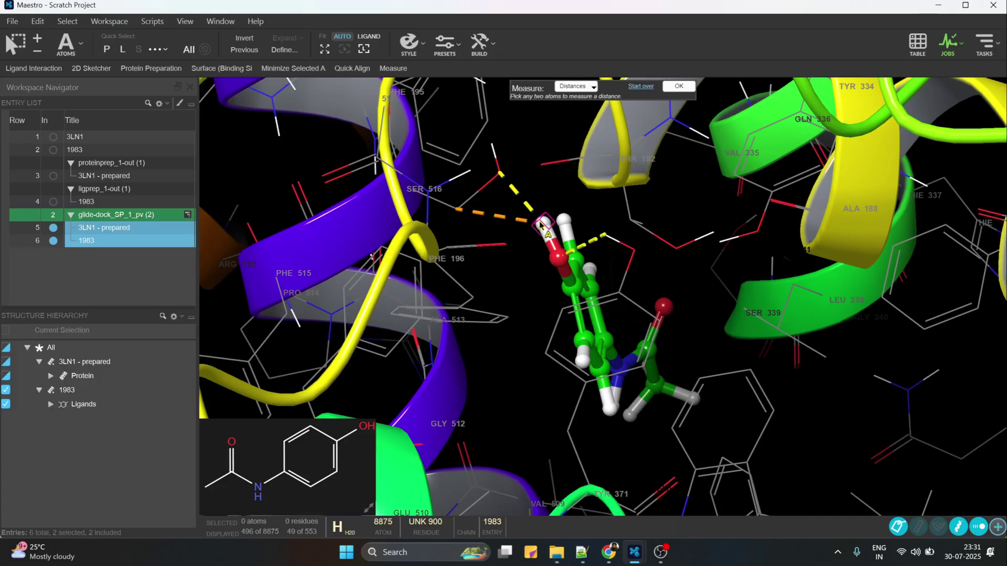
click(500, 175)
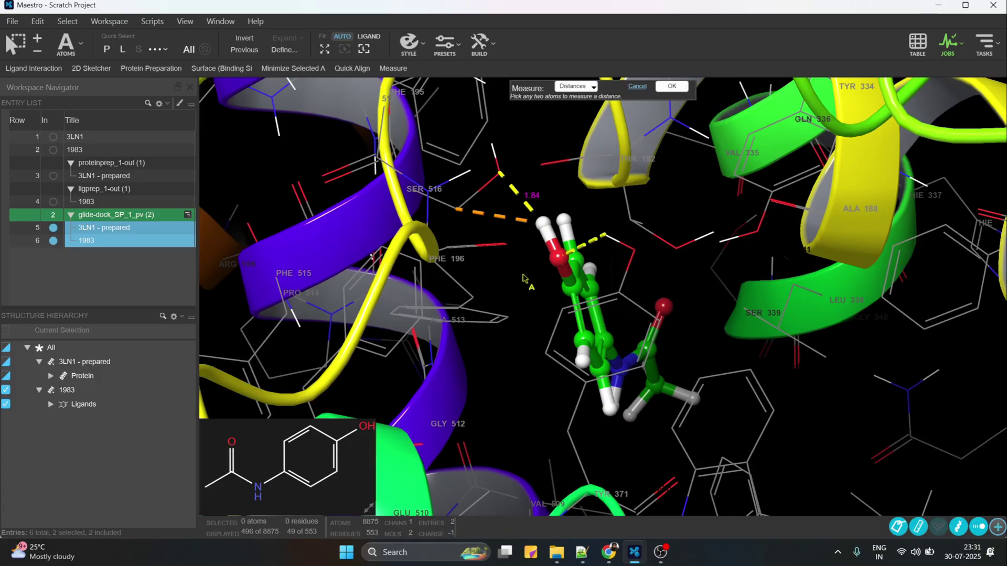
Step: Measure the hydrogen bond distance from the ligand's hydroxyl oxygen to the hydroxyl hydrogen of TYR 371
middle_drag(523, 278, 556, 261)
click(557, 258)
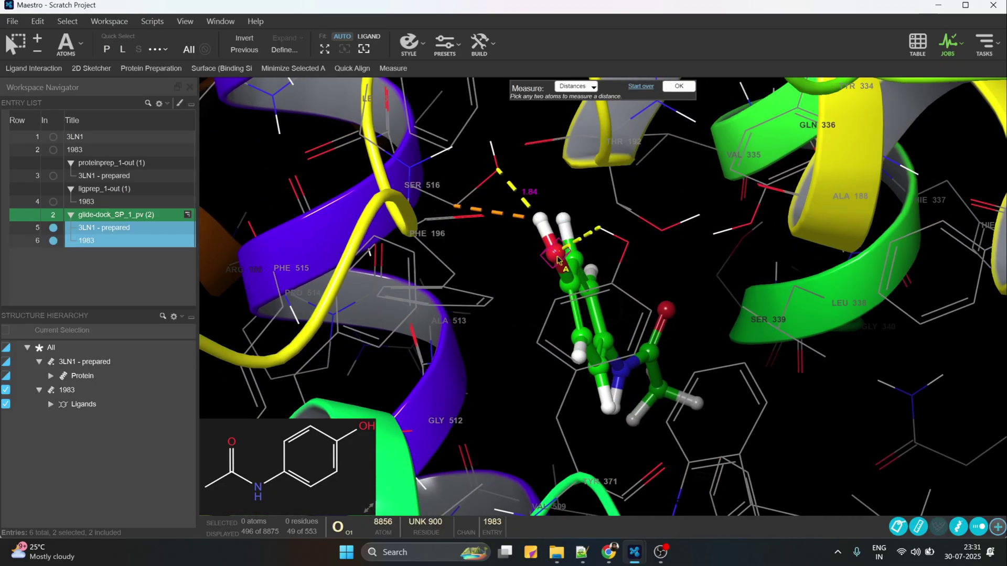
click(598, 230)
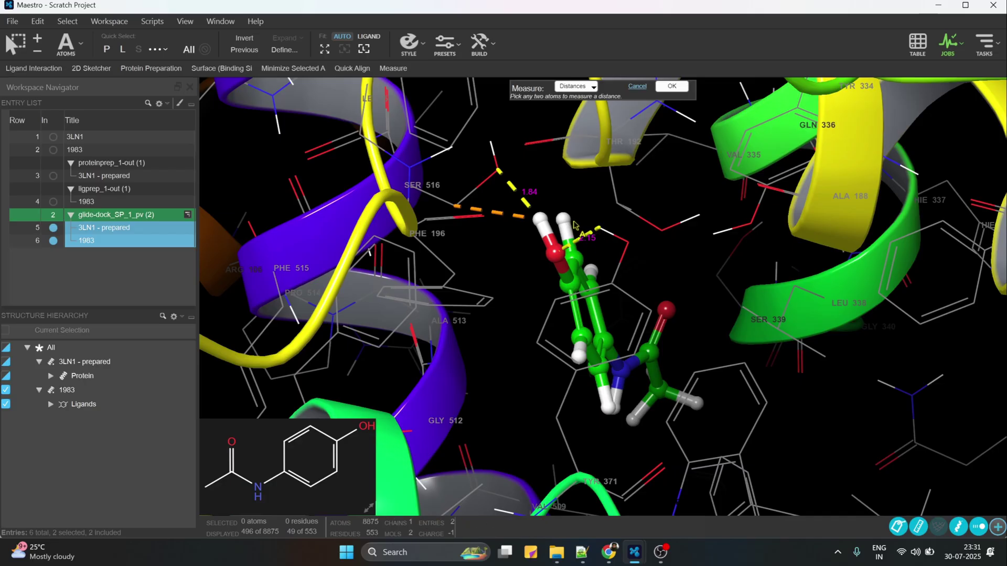
middle_drag(574, 224, 580, 194)
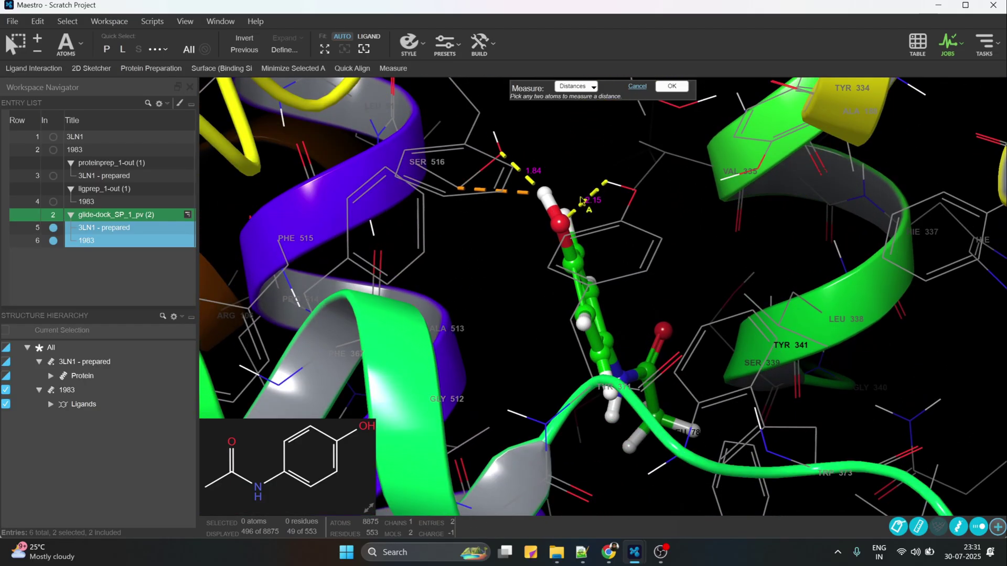
Step: Check the docking score, glide emodel and glide gscore of the docked 1983 entry in the Project Table, then minimize the table
click(982, 57)
click(919, 44)
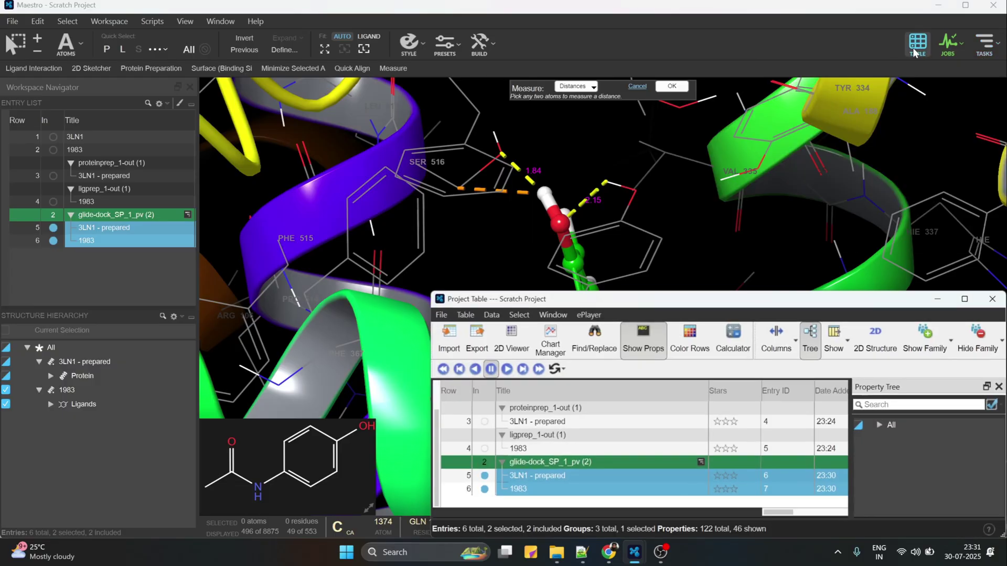
click(967, 306)
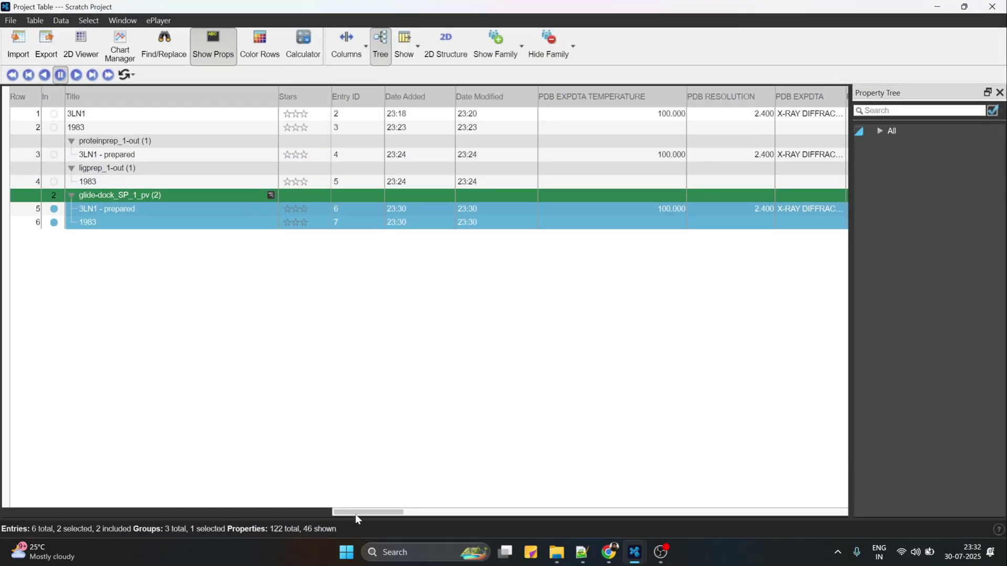
drag(356, 514, 804, 529)
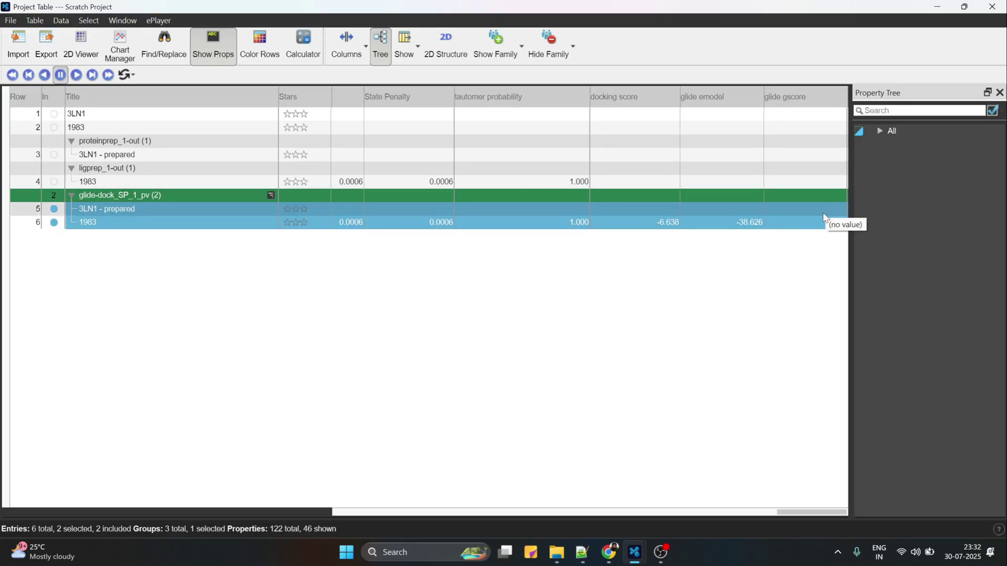
click(938, 6)
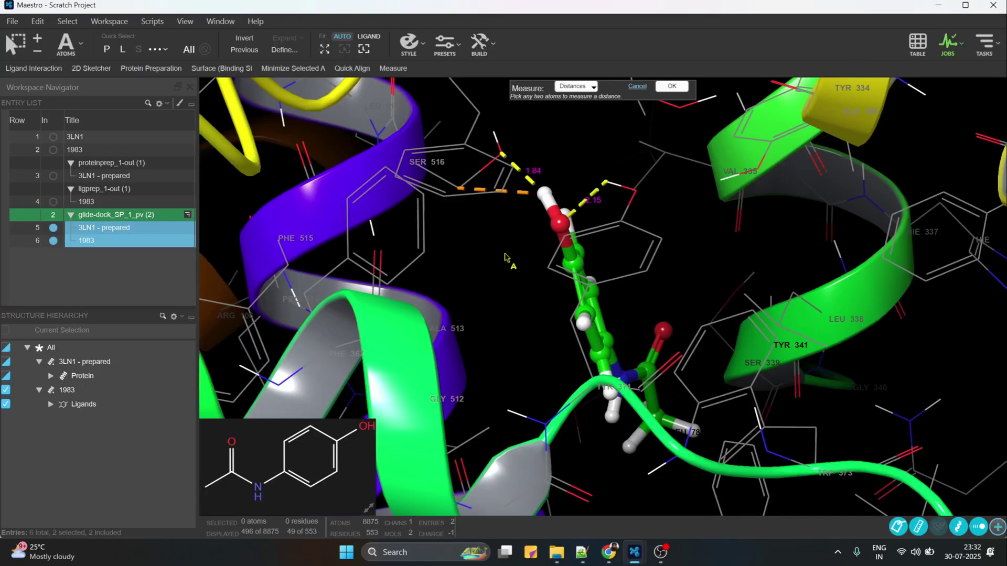
scroll(505, 257, down, 4)
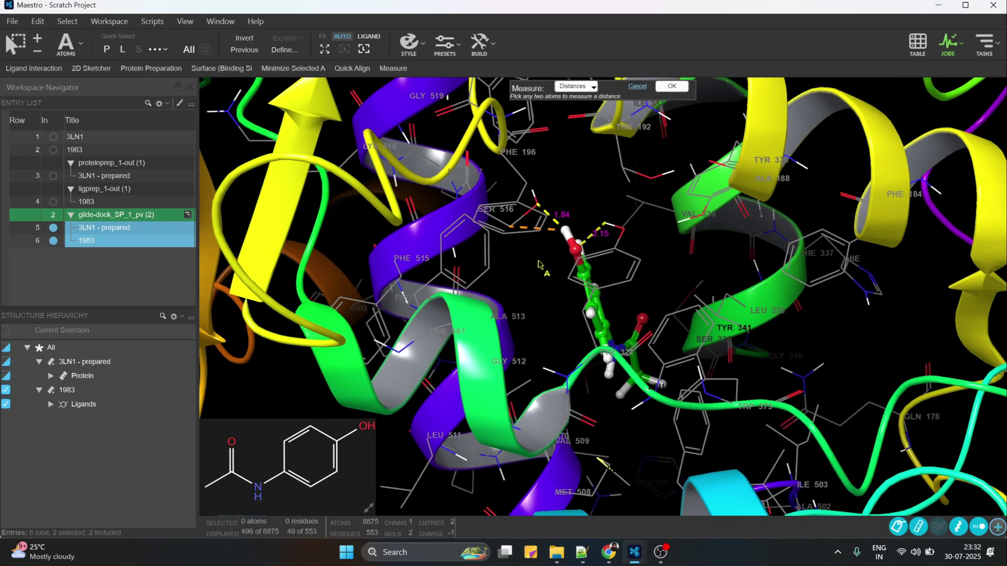
middle_drag(535, 280, 514, 276)
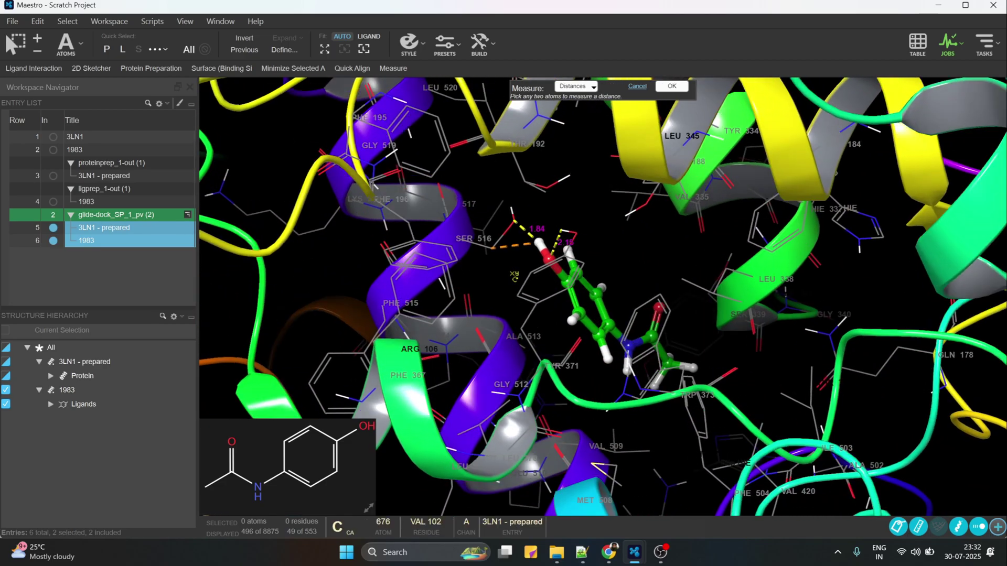